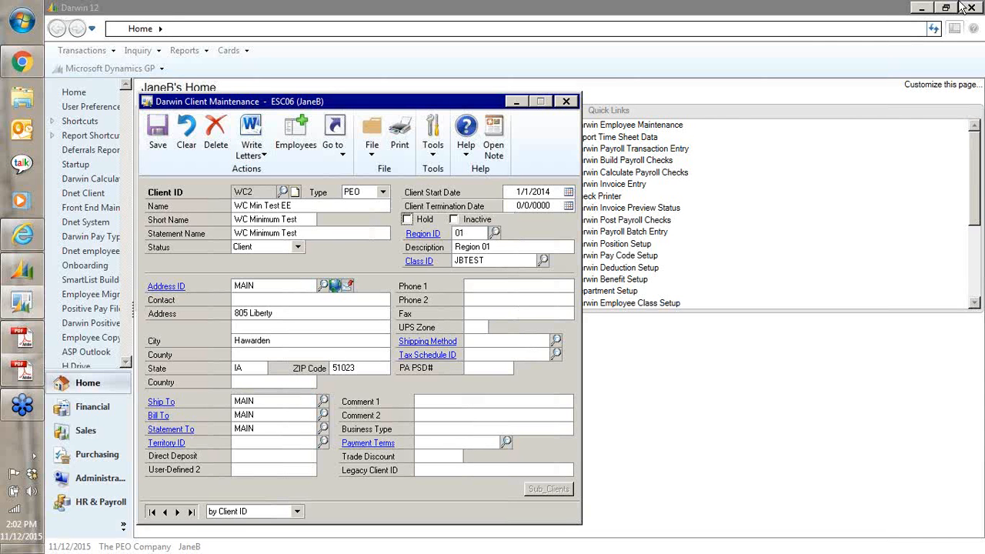
- Close the client maintenance record for client WC2
click(334, 141)
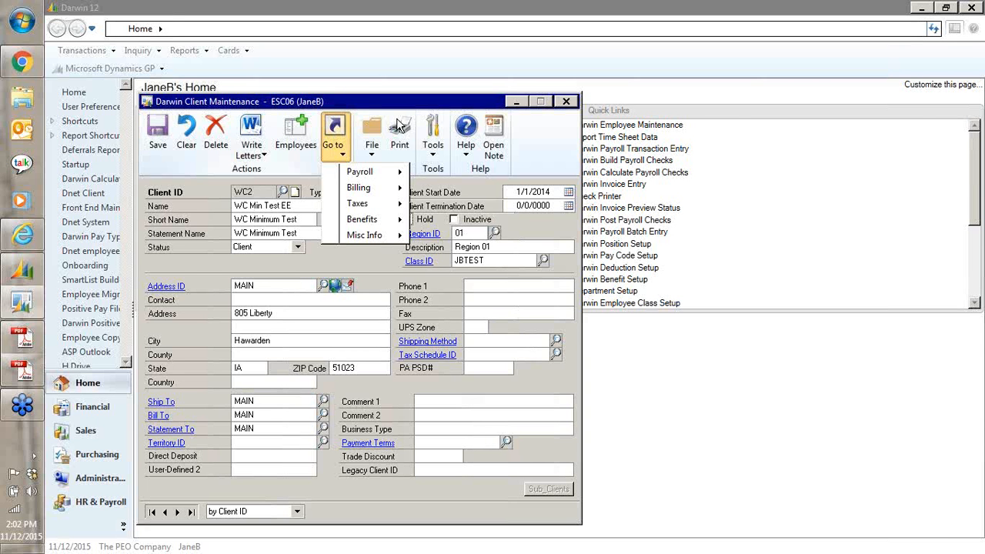
mouse_move(356, 174)
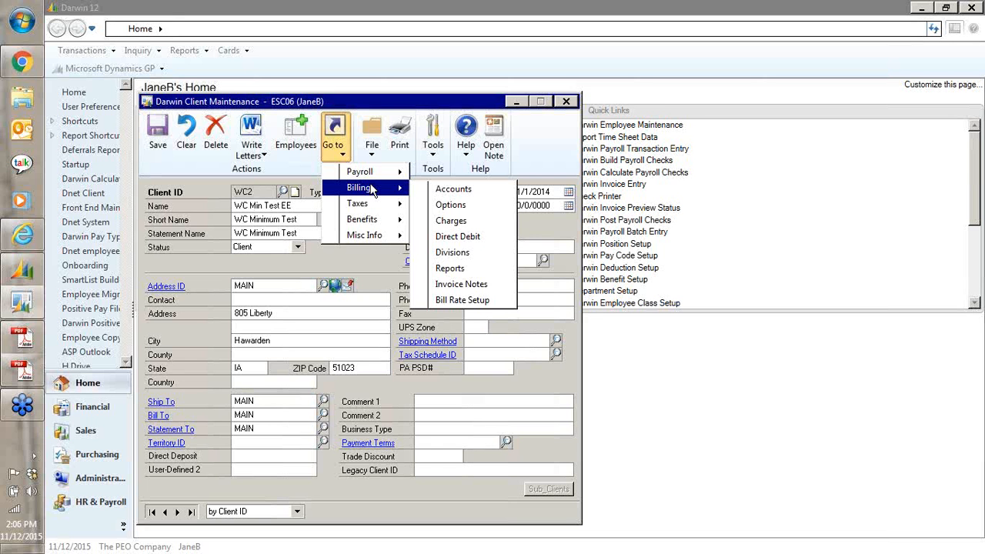
click(567, 102)
- Open the company's ACA setup from Company Setup and bring up its 1094 ALE group setup
click(91, 69)
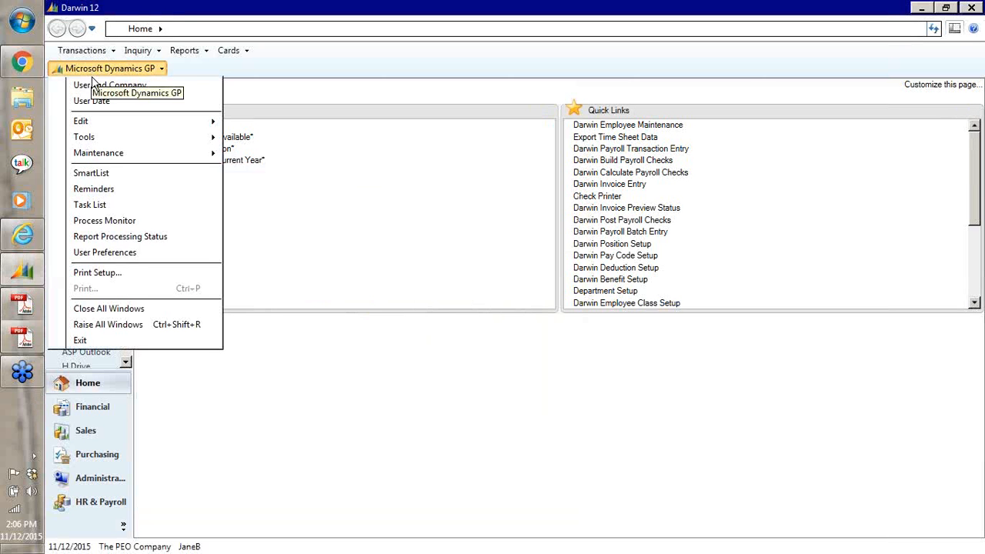
mouse_move(85, 137)
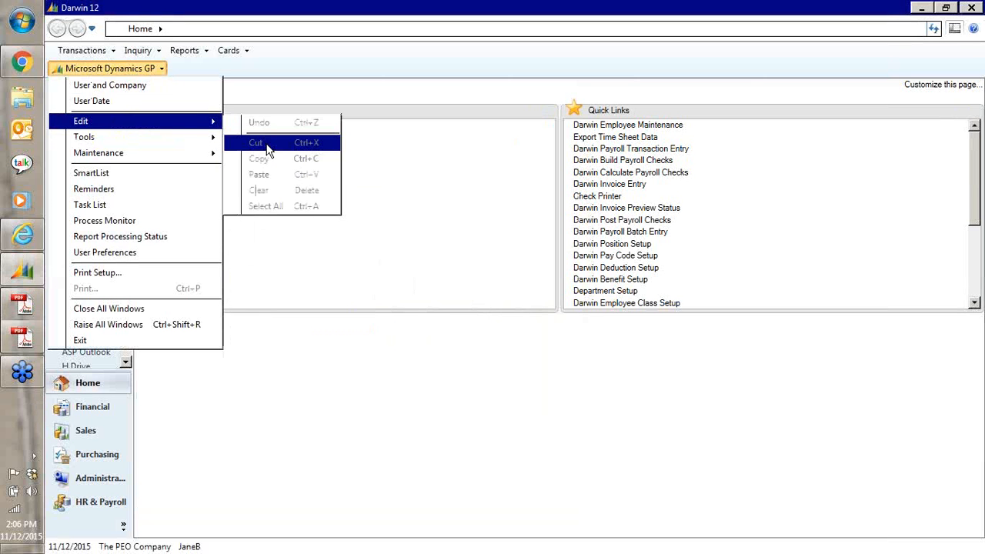
mouse_move(273, 139)
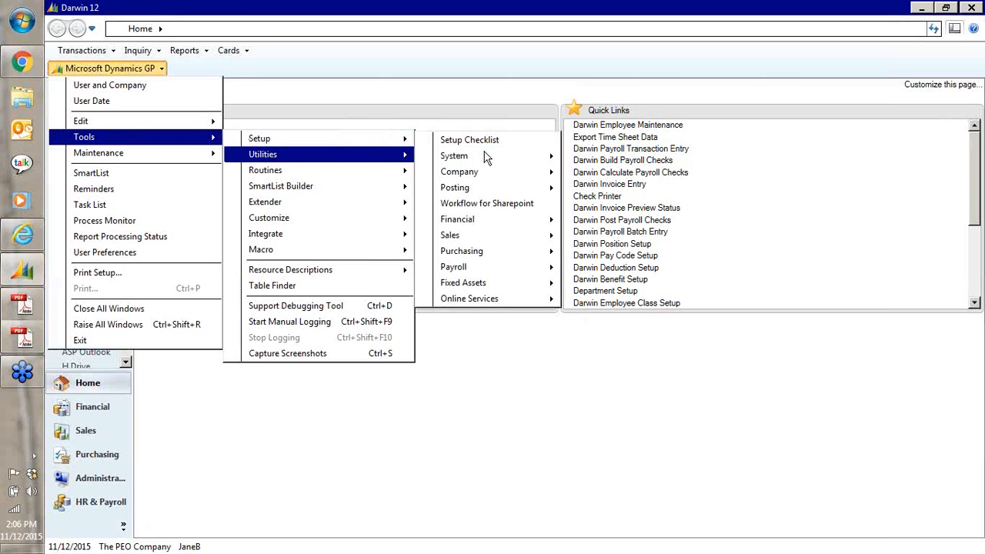
mouse_move(478, 173)
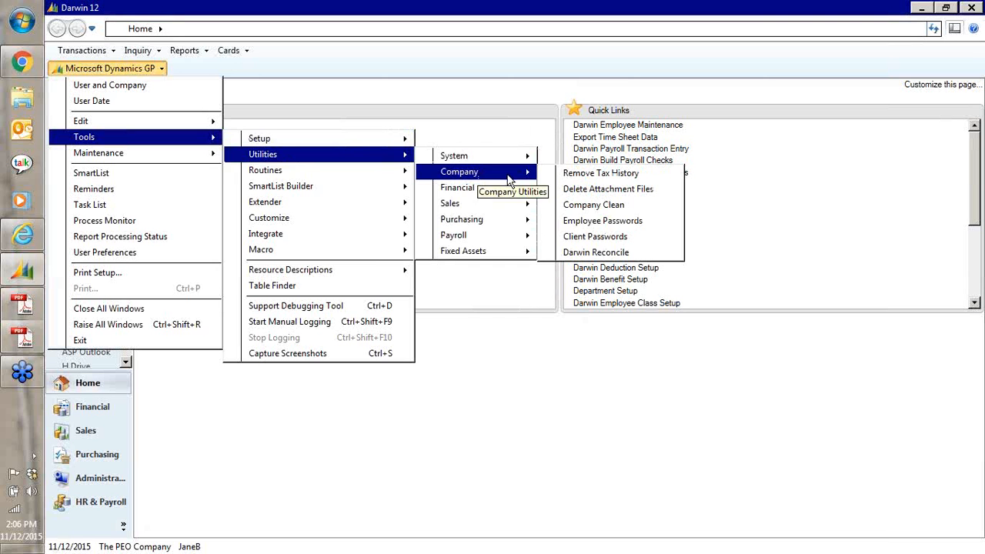
mouse_move(350, 140)
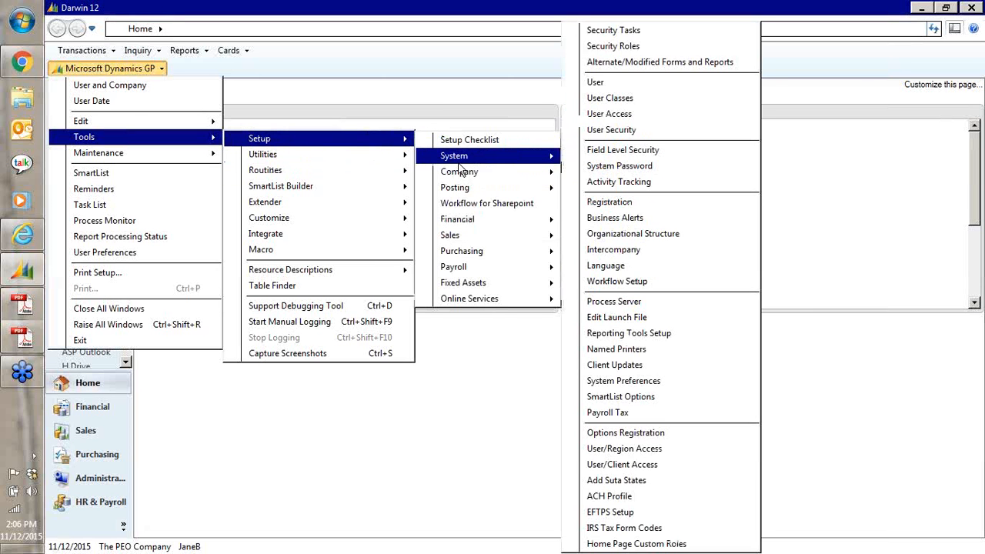
click(589, 171)
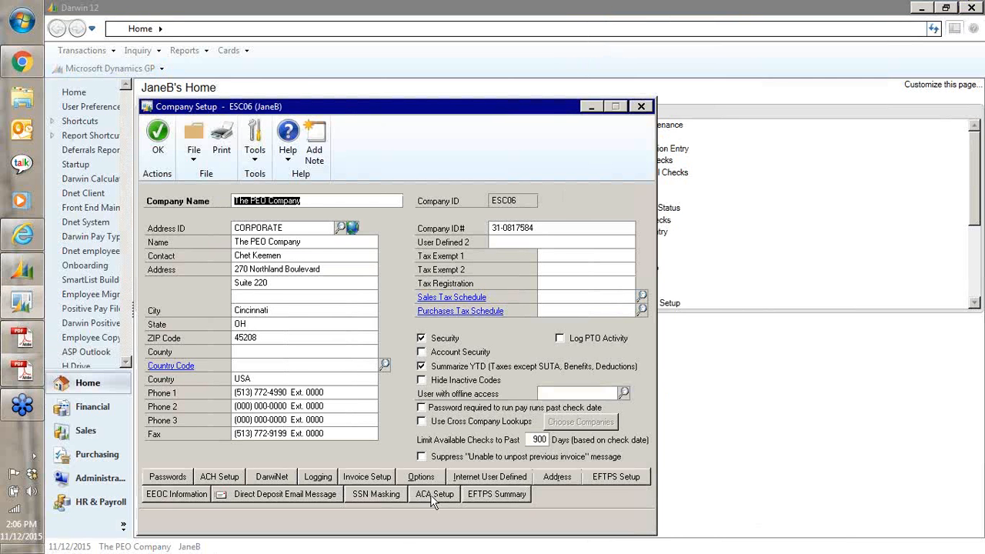
click(433, 497)
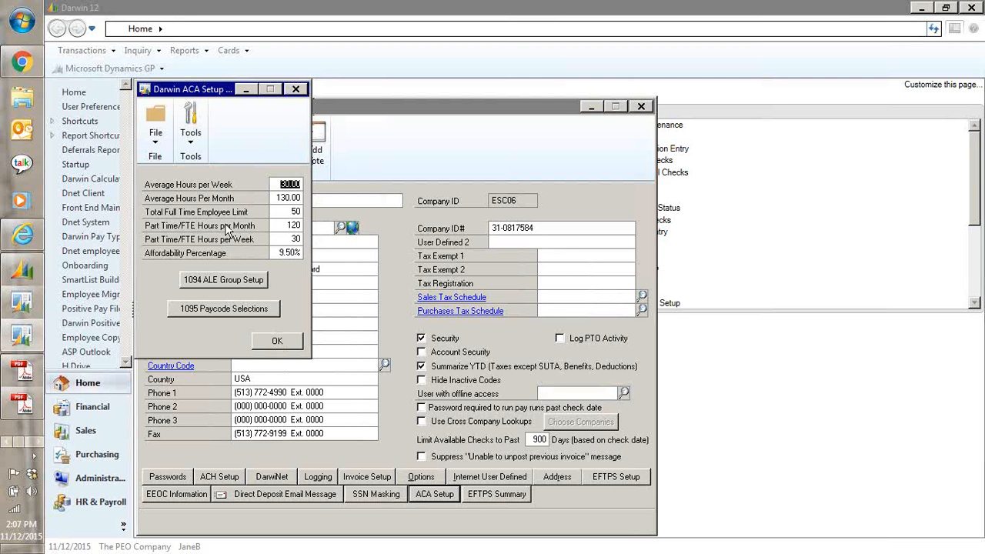
click(217, 280)
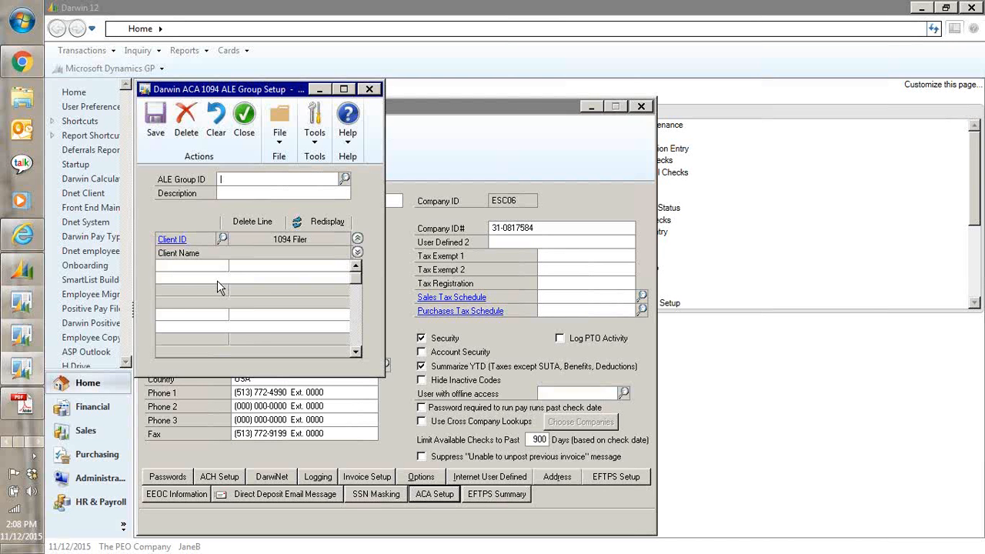
text(Jane)
key(Tab)
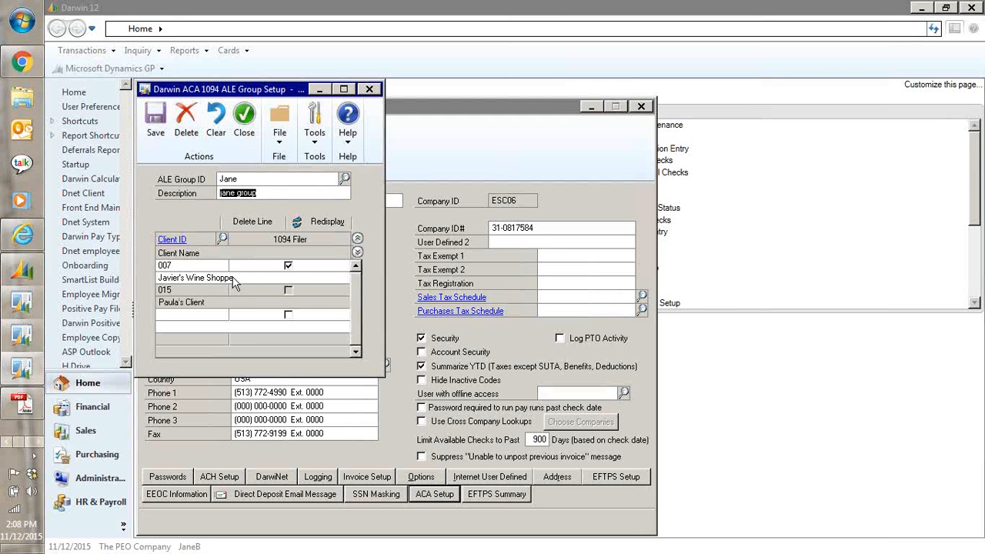
click(211, 135)
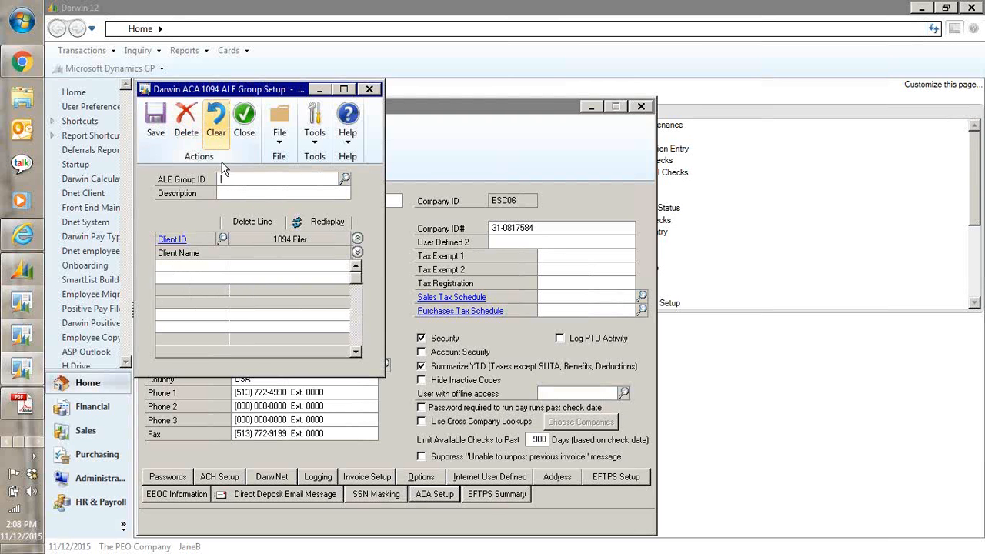
- Create a new ALE group with the ID JB Test and the description JB Test
text(J)
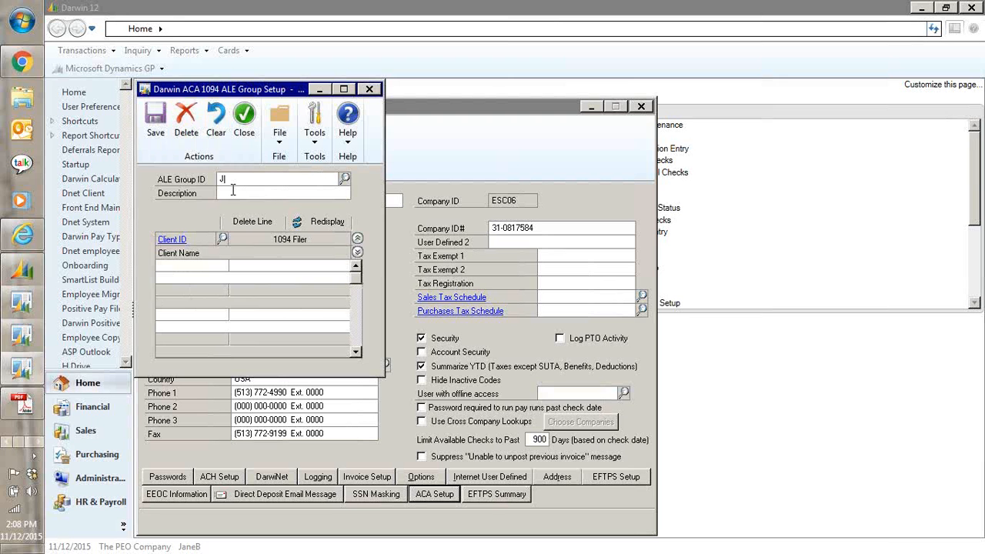
text(B'Test)
key(Tab)
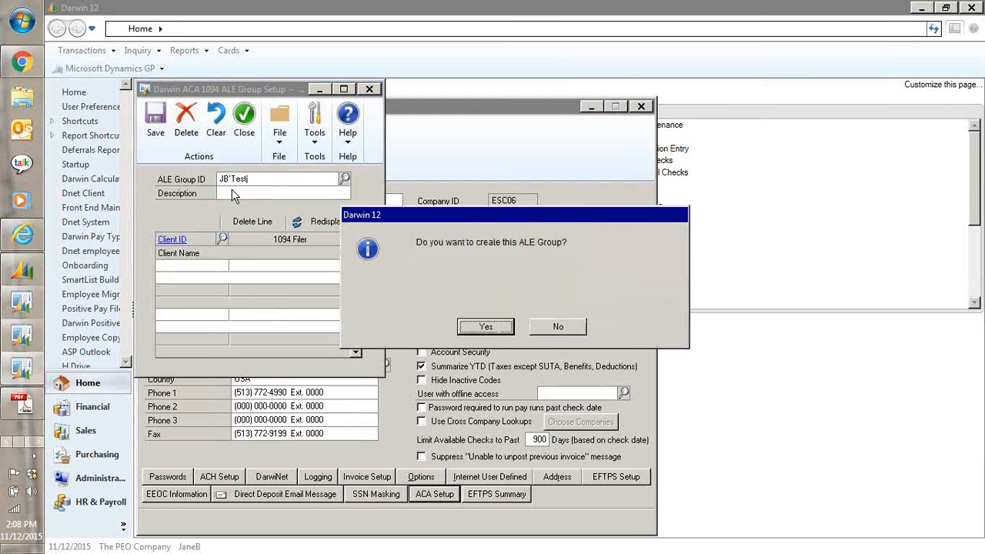
key(Return)
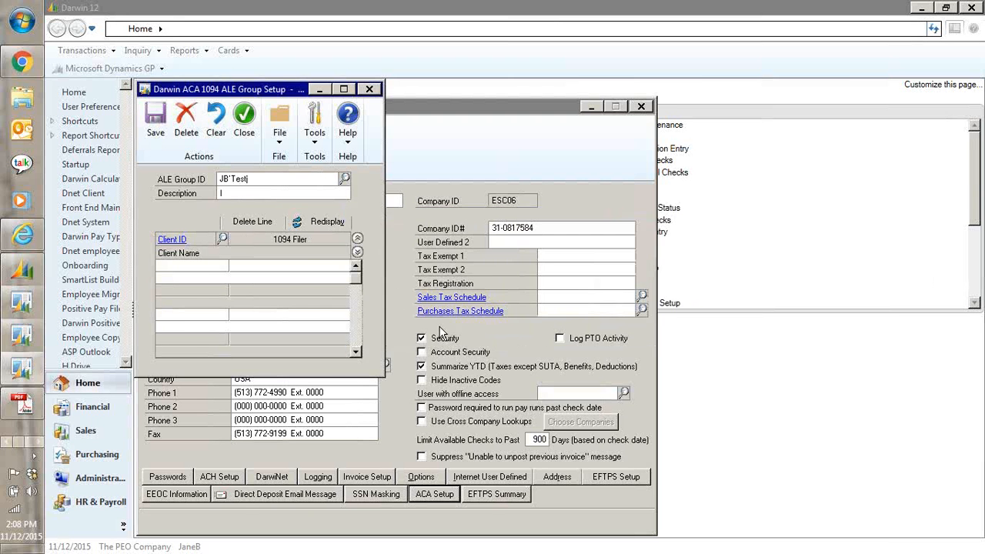
text(JB'Test)
key(Tab)
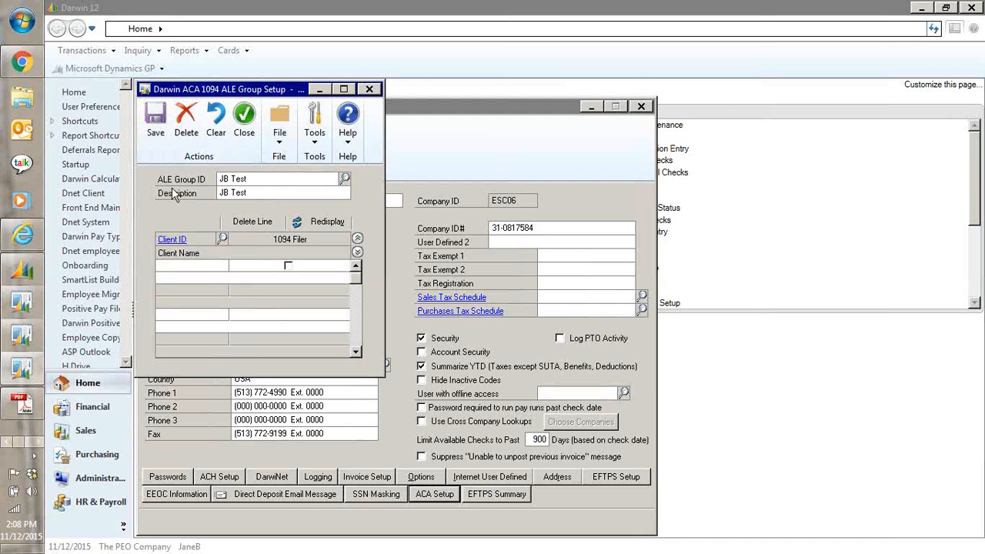
- Try to add client 1AC (ACA 1) to the JB Test ALE group from the client lookup
click(221, 239)
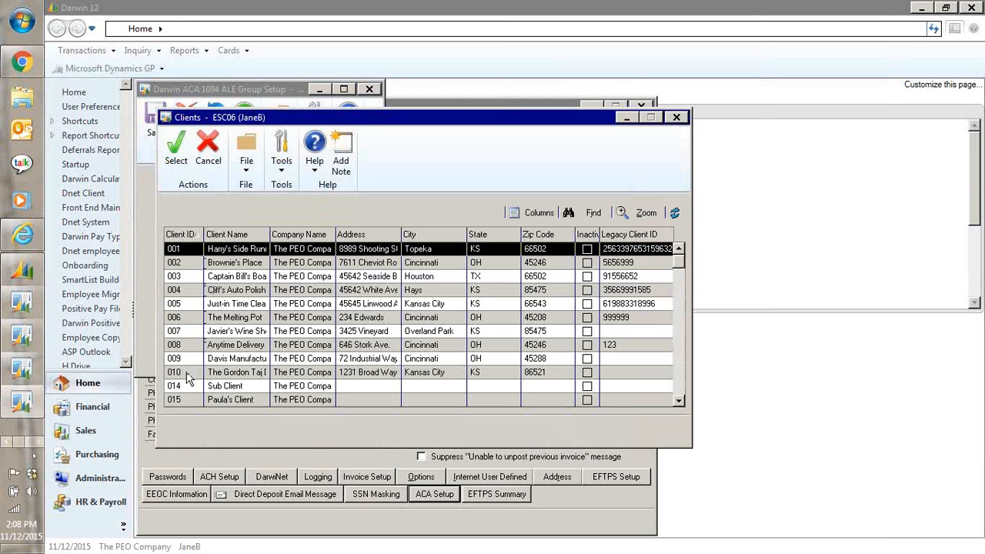
scroll(212, 376, down, 1)
scroll(215, 365, down, 4)
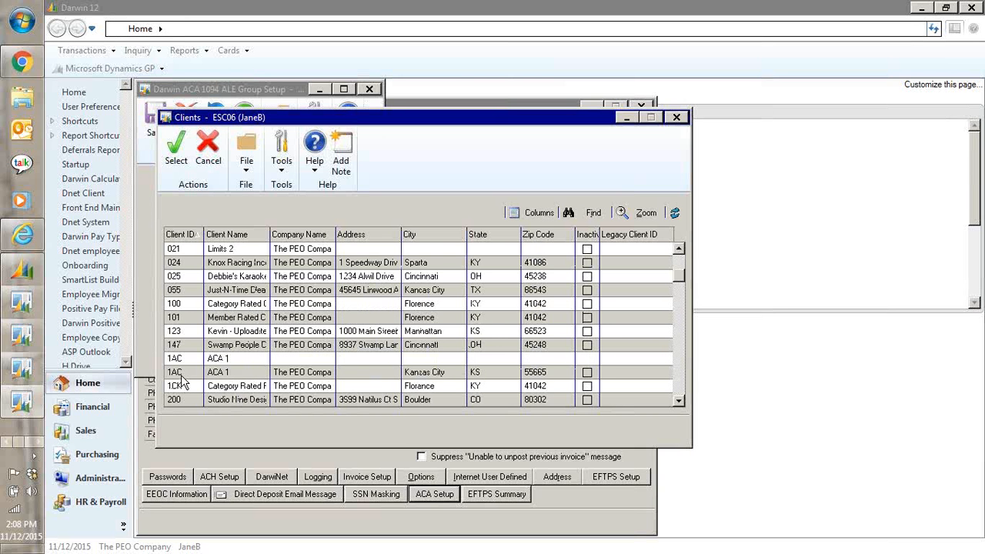
scroll(182, 373, down, 1)
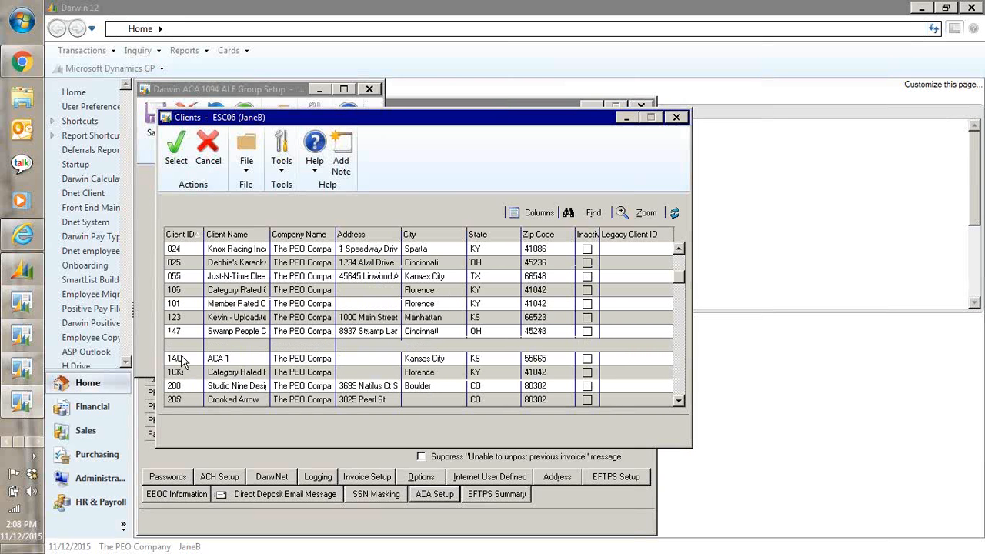
scroll(182, 362, down, 1)
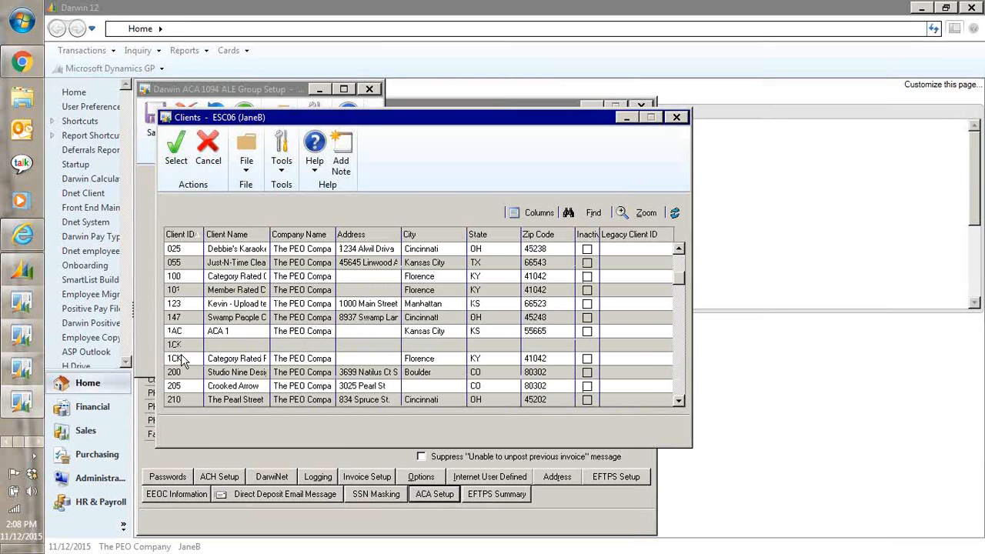
scroll(183, 354, down, 6)
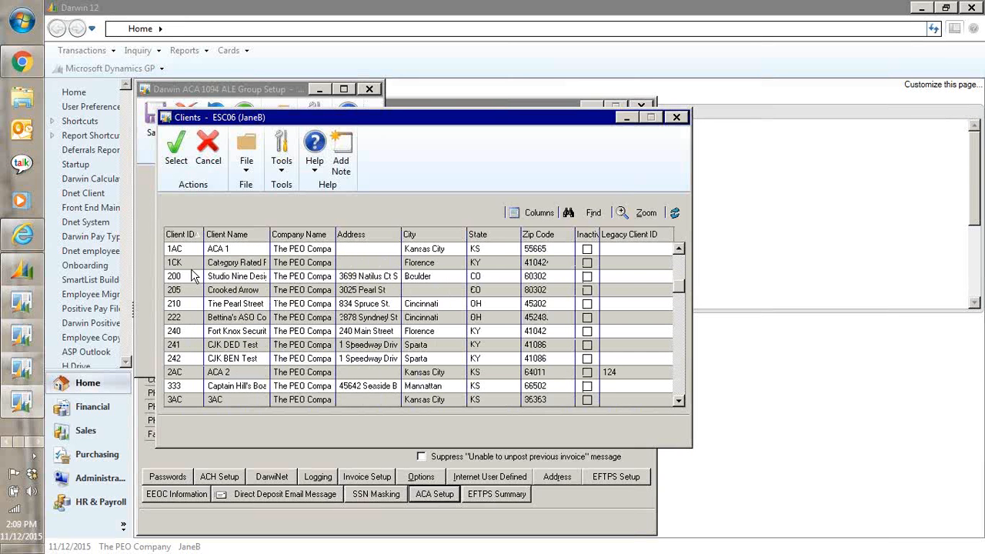
click(185, 249)
click(176, 146)
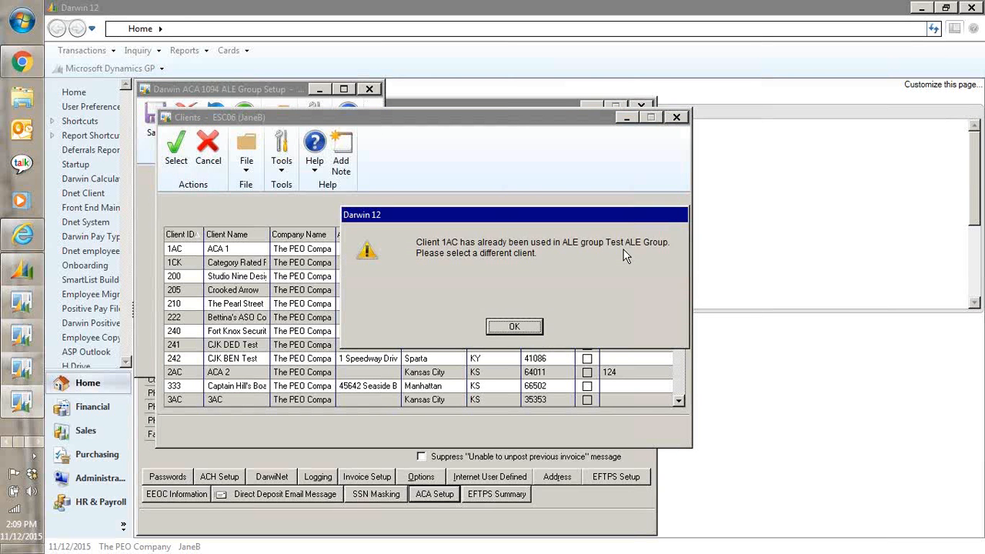
click(530, 327)
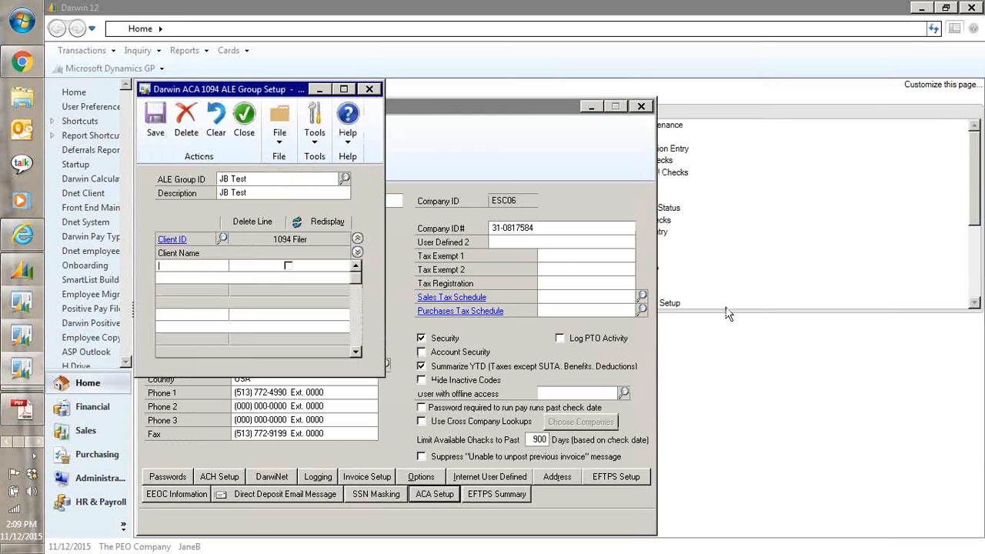
- Add client WC4 (WC Min Client) to the JB Test ALE group and mark it as the 1094 filer
click(221, 238)
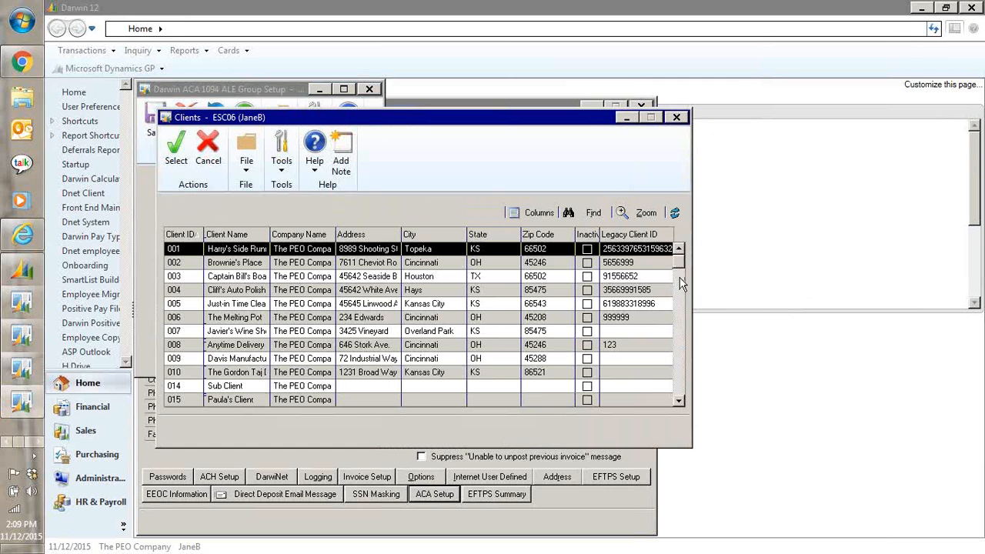
drag(692, 394, 691, 393)
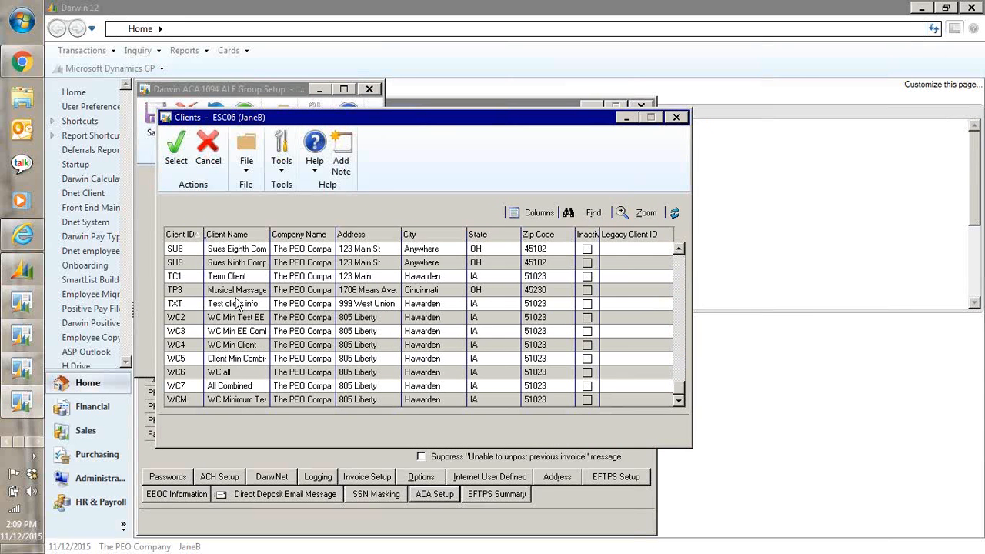
click(192, 346)
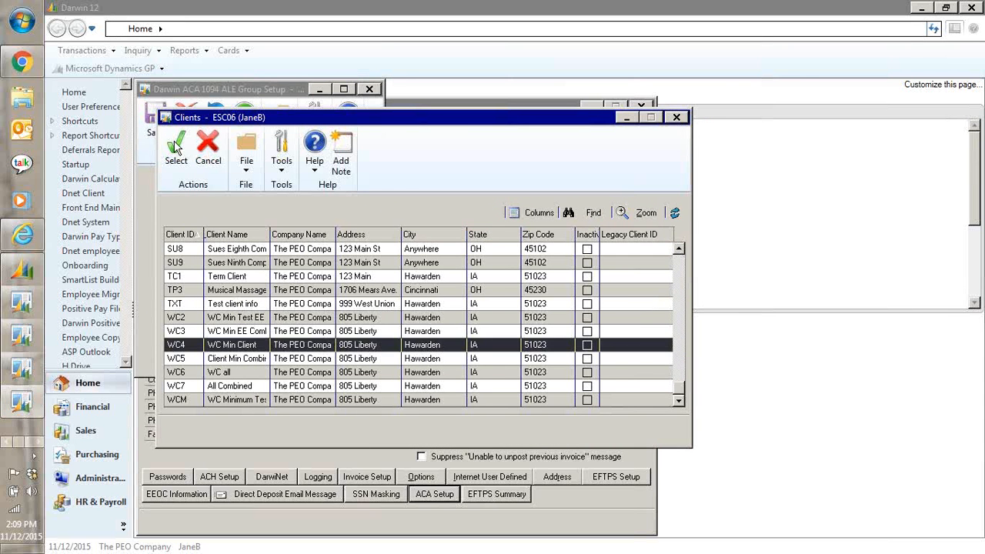
click(175, 146)
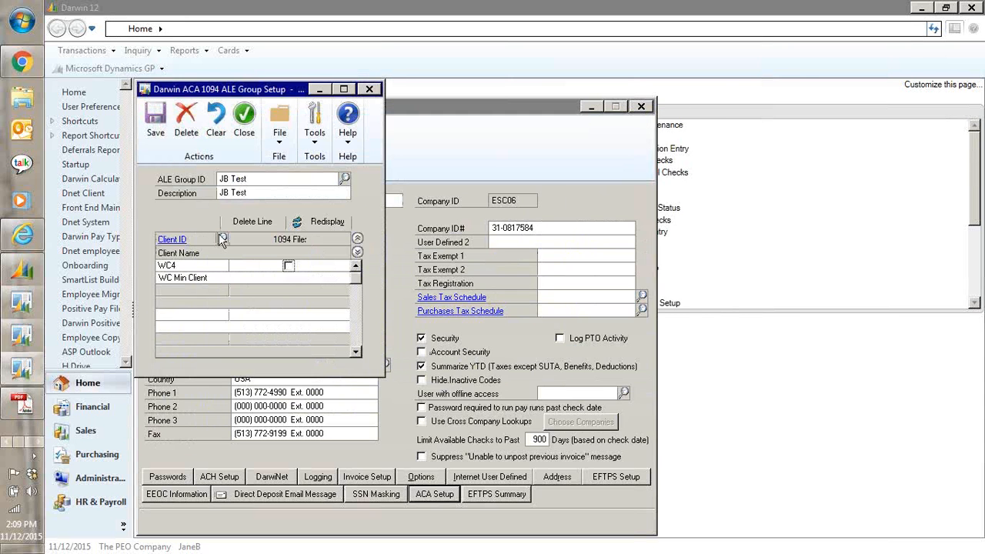
click(288, 265)
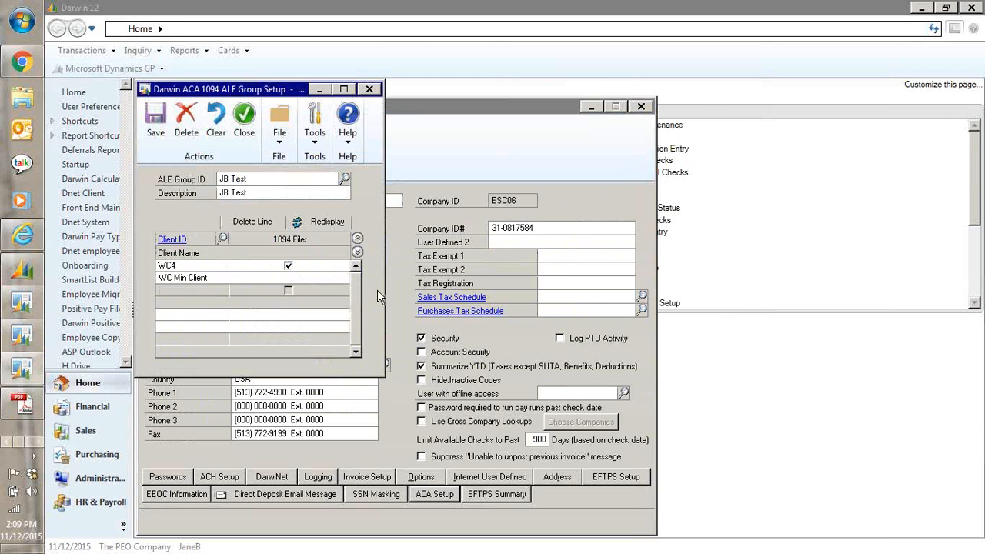
- Add client WC7 (All Combined) as the second client of the JB Test ALE group
click(222, 239)
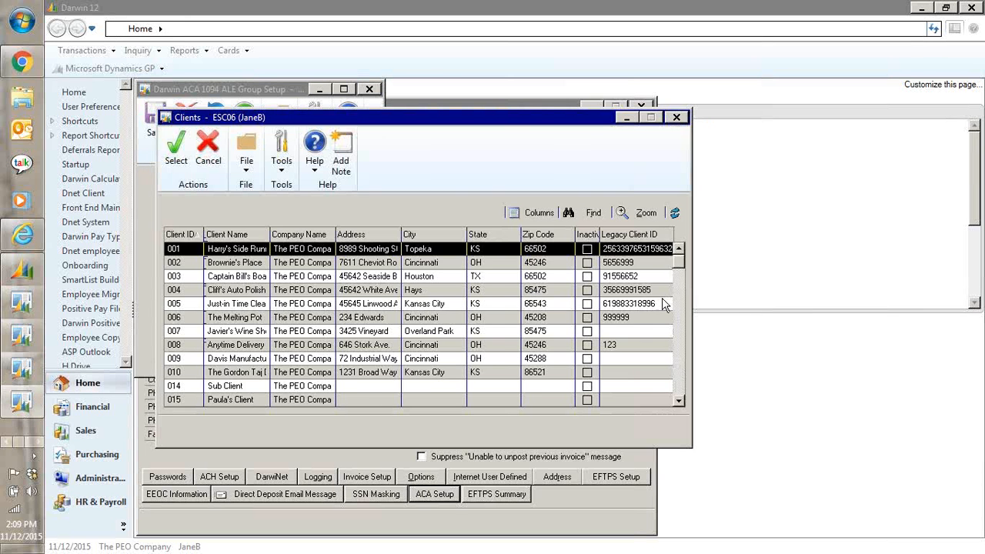
drag(683, 397, 683, 399)
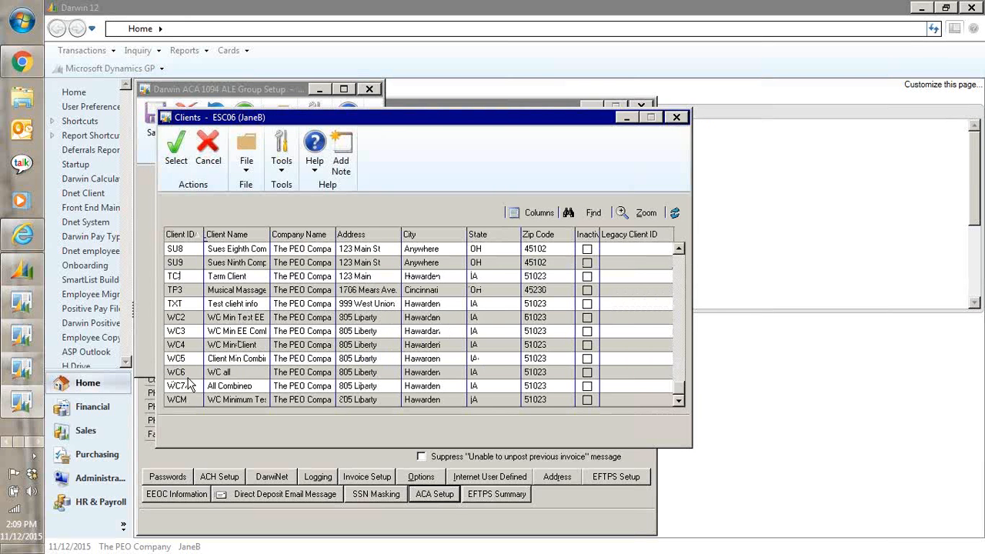
click(186, 387)
click(171, 160)
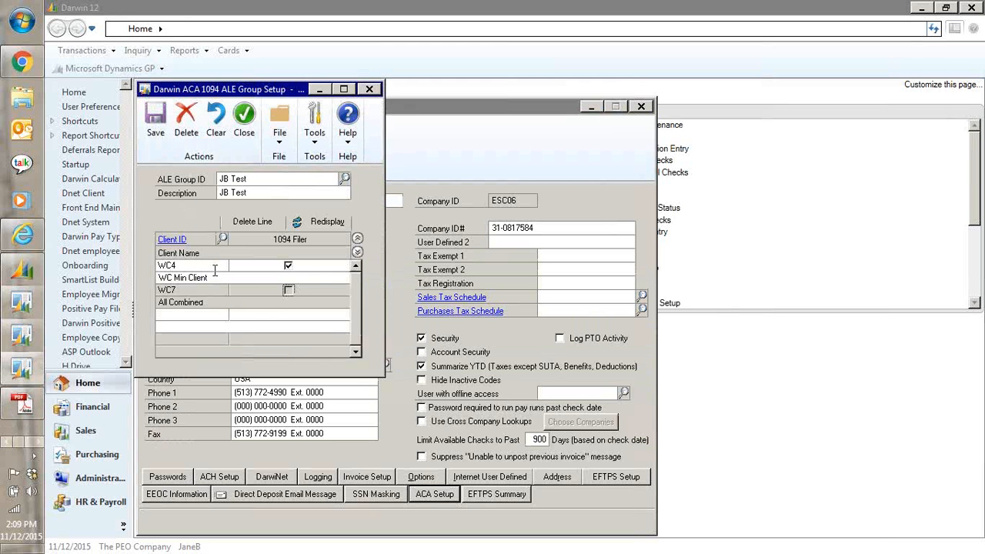
key(Tab)
- Toggle the 1094 filer option for client WC7, and save and close the JB Test ALE group
click(288, 291)
click(151, 118)
click(244, 116)
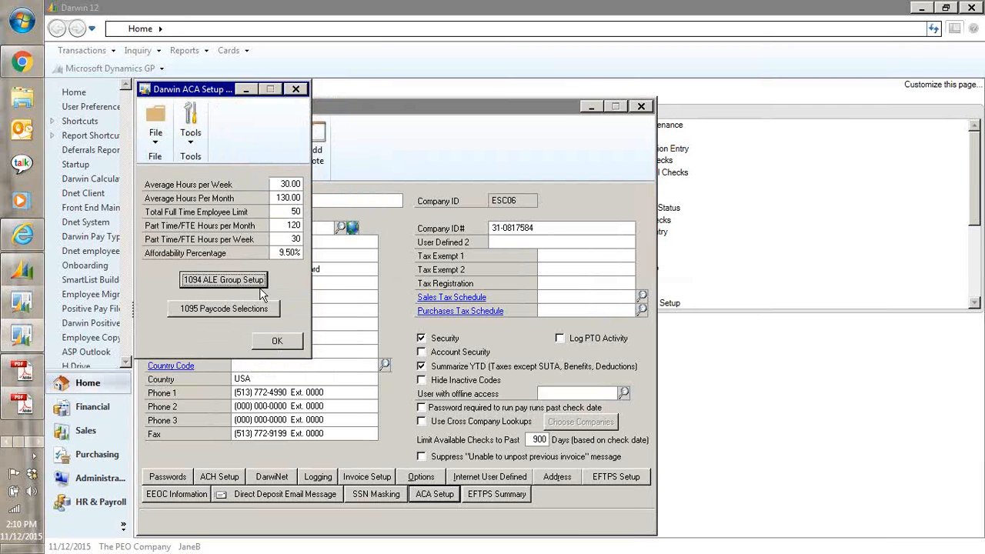
- Examine the 1095 paycode selections and close the ACA setup
click(237, 308)
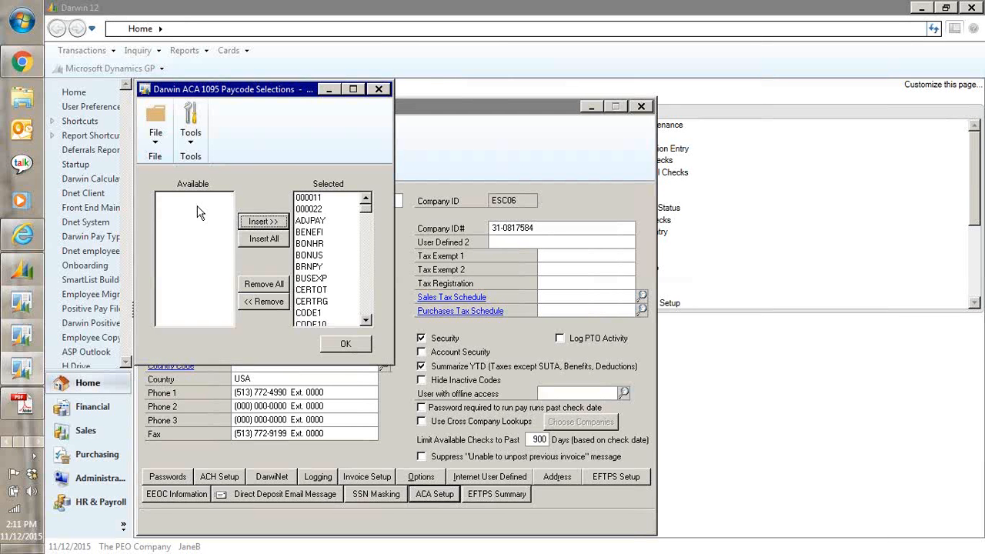
click(343, 344)
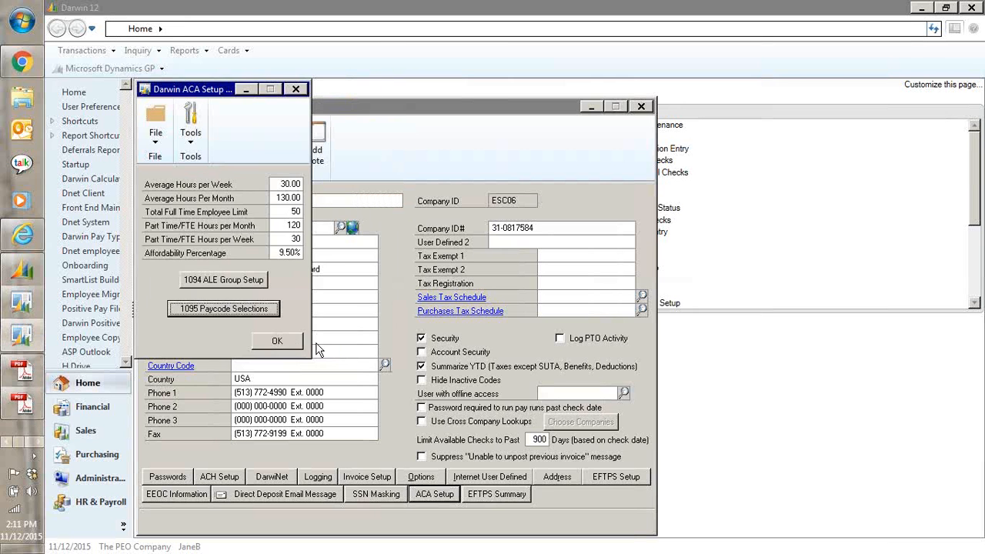
click(296, 348)
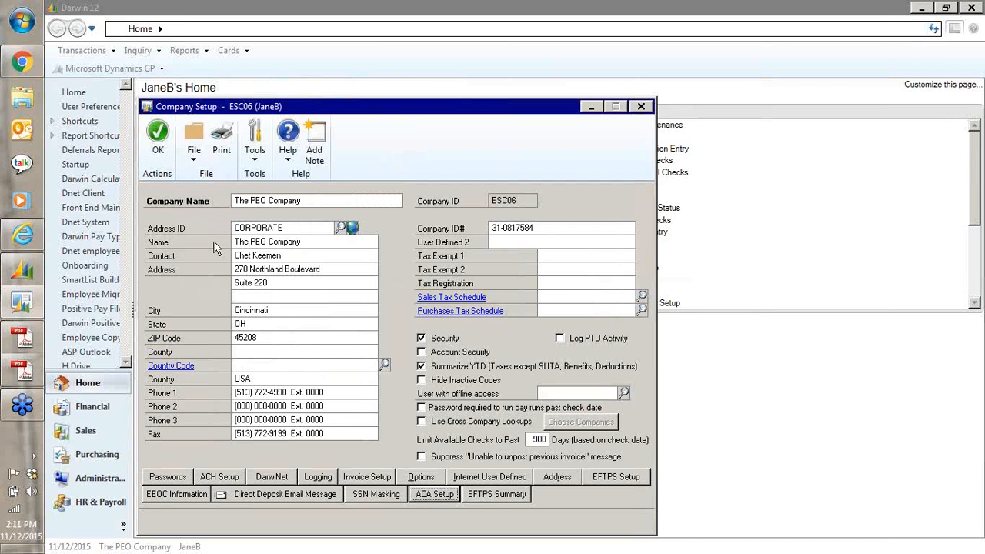
- Confirm and close the company setup, and open the payroll benefit setup
click(160, 148)
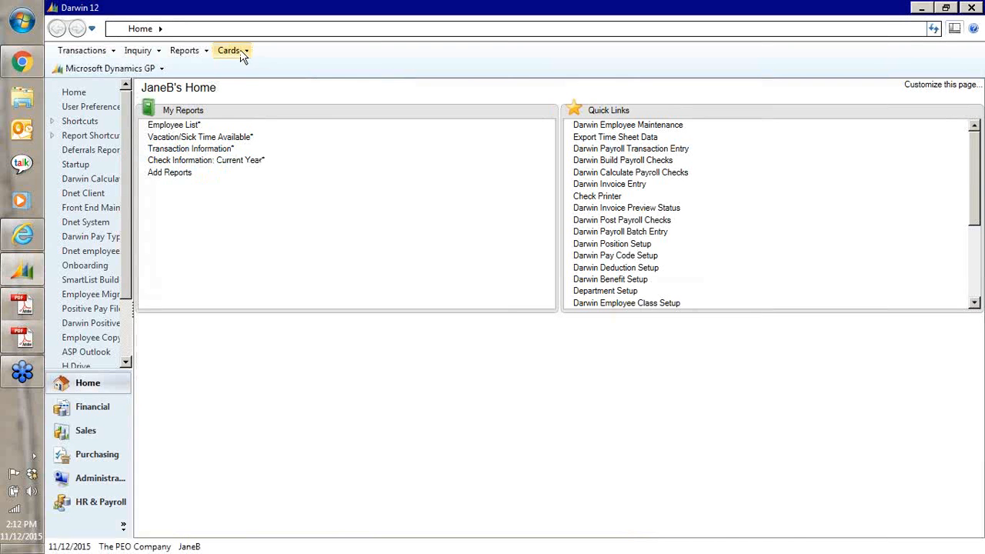
click(240, 50)
click(108, 68)
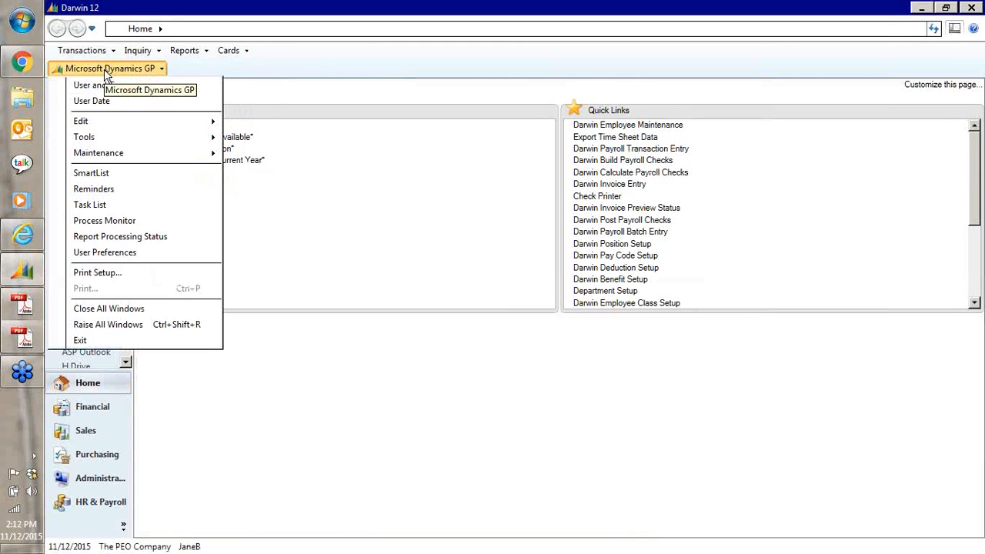
mouse_move(115, 136)
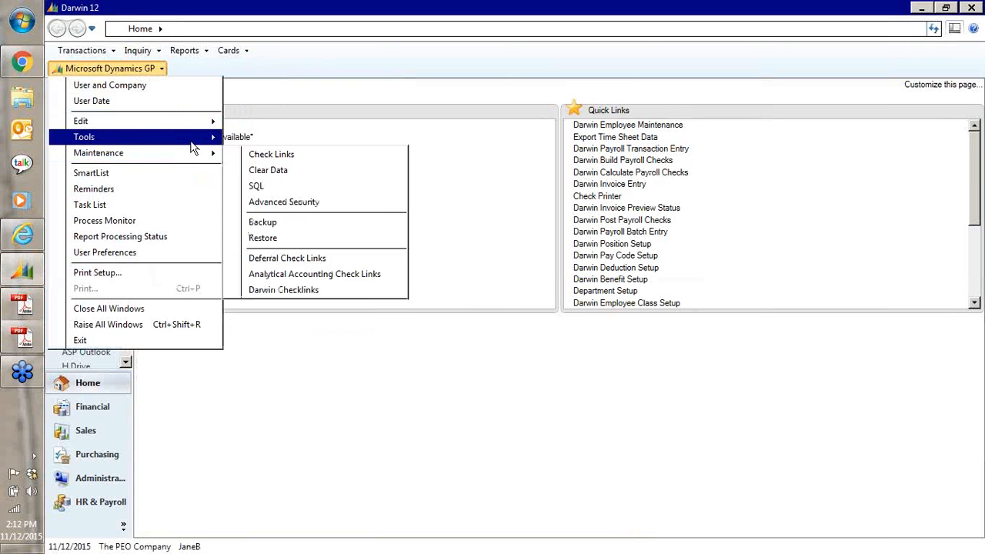
mouse_move(271, 143)
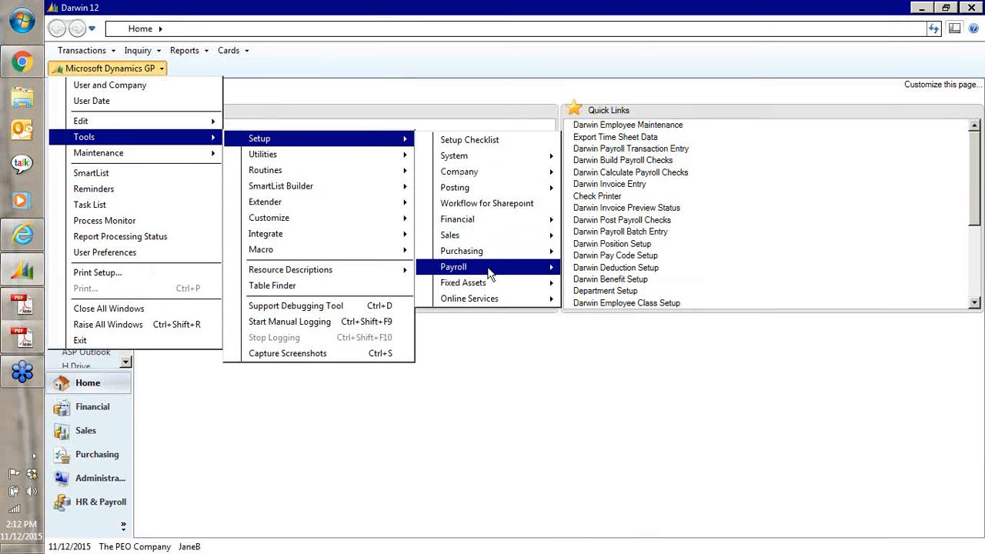
mouse_move(502, 271)
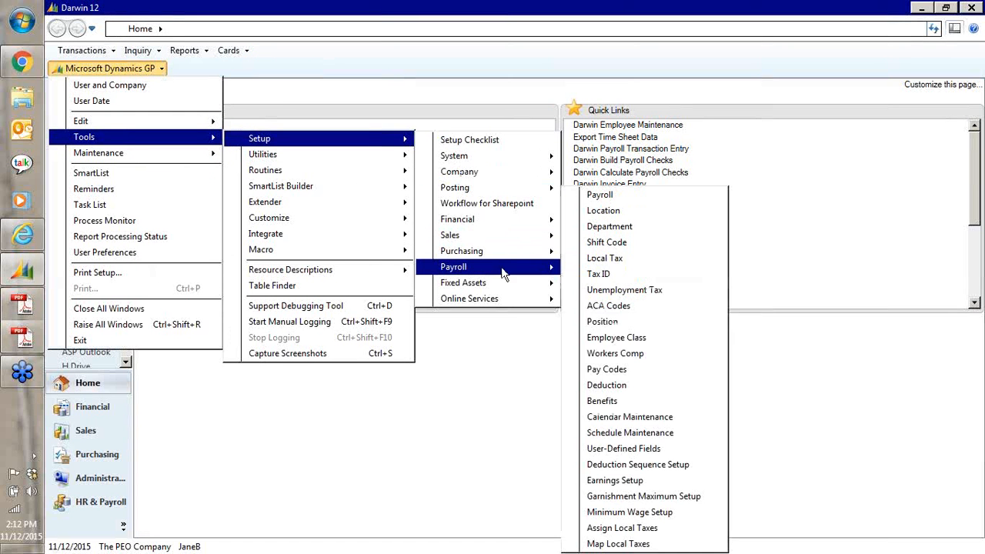
click(625, 405)
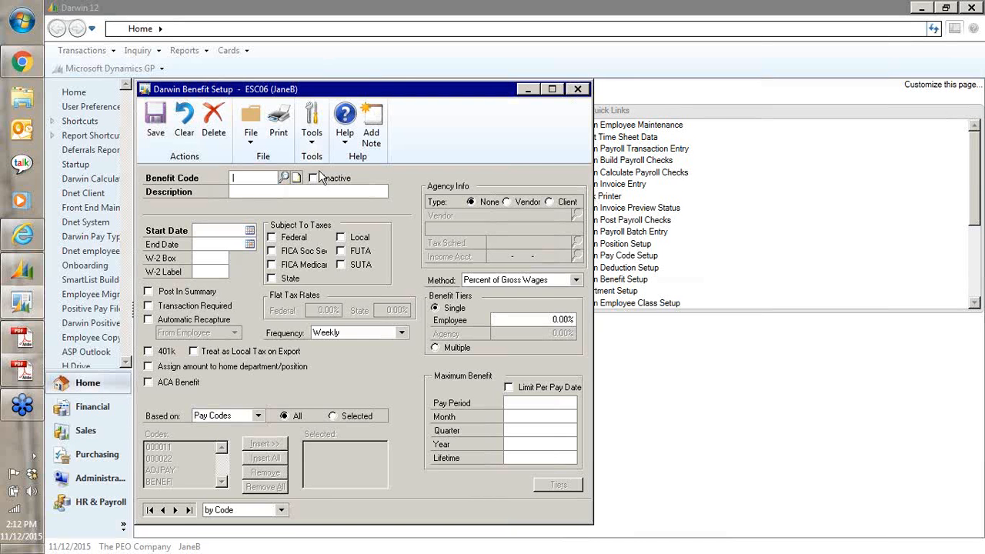
- Load benefit code AMHLEE (American Health, EE), examine its ACA Benefit option, and close the benefit setup
click(283, 177)
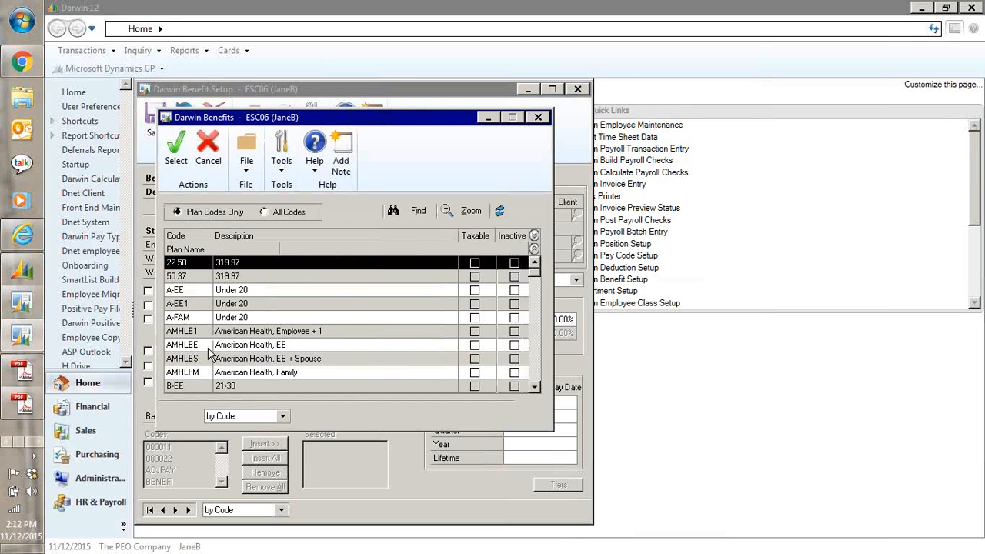
click(210, 348)
click(179, 161)
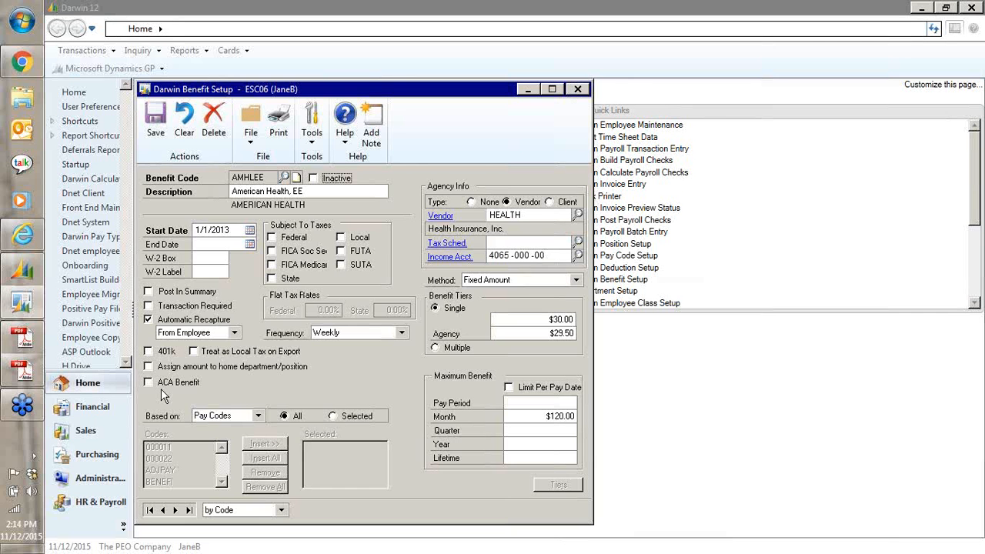
click(581, 90)
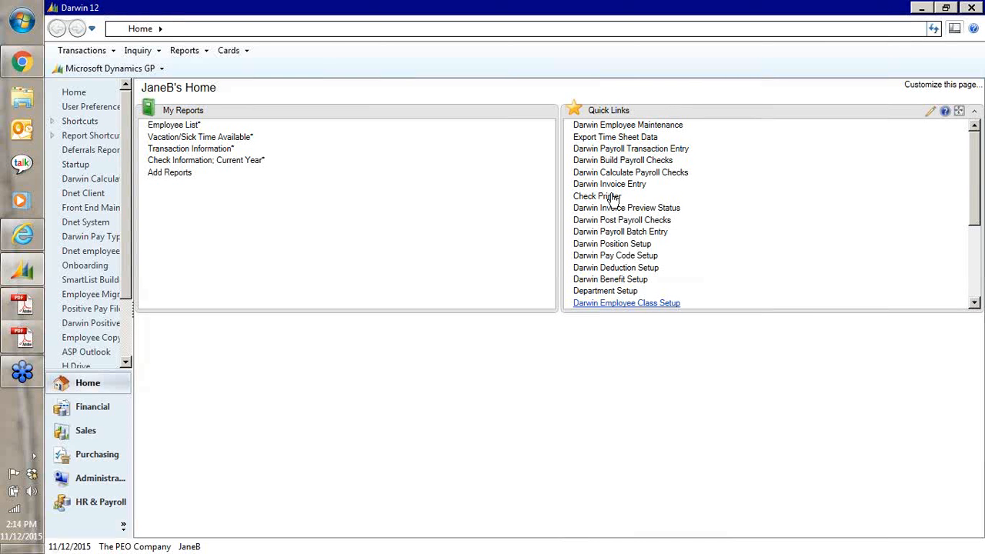
- Open the sales client maintenance and load client WC2
click(239, 50)
mouse_move(248, 100)
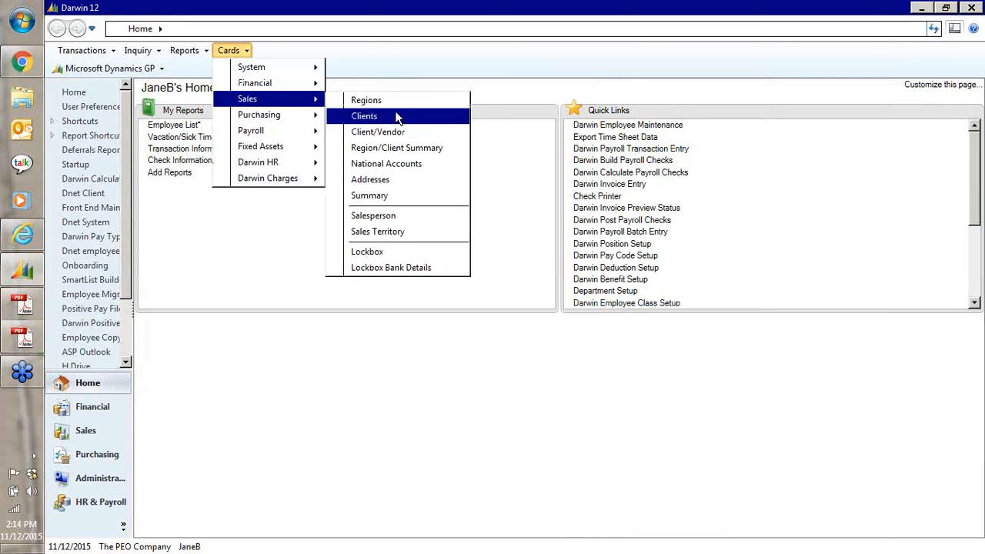
click(394, 115)
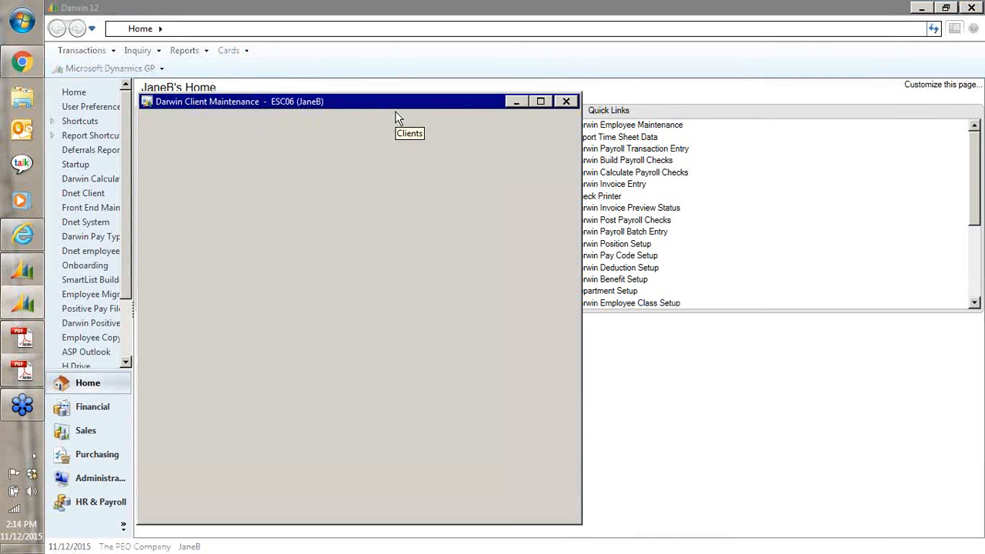
text(WC2)
key(Tab)
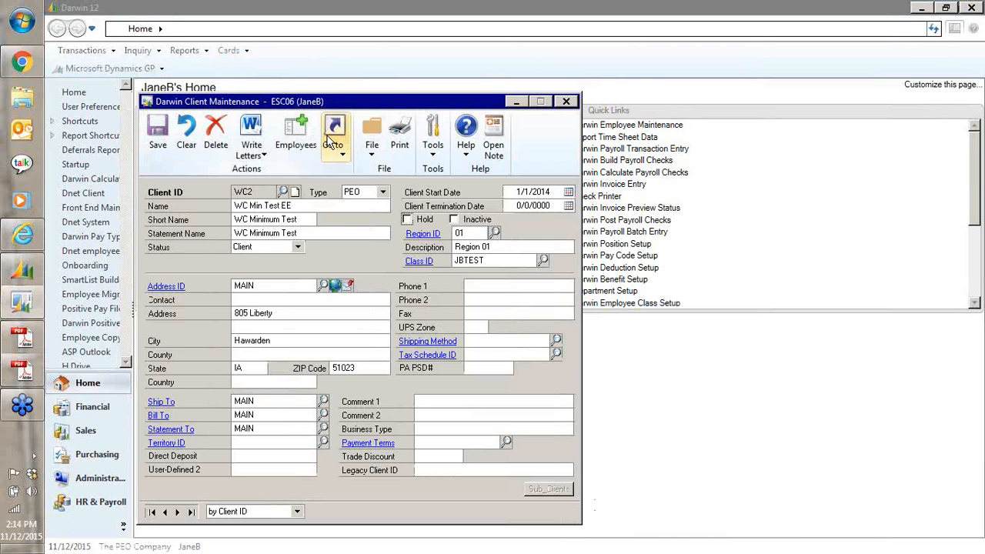
- Open client WC2's ACA setup and its 1094-C/1095-C setup, moving each window so all its options are visible
click(330, 138)
mouse_move(364, 222)
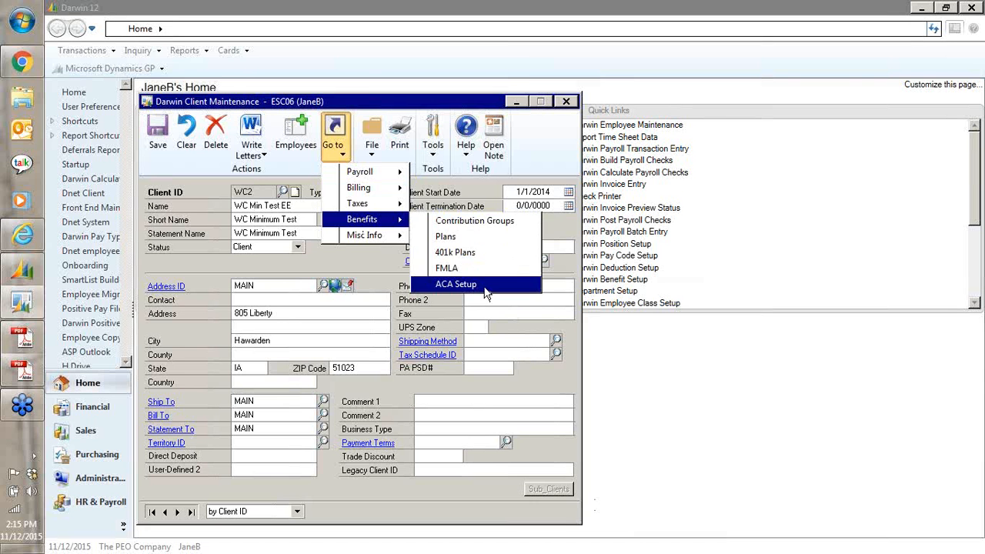
click(486, 288)
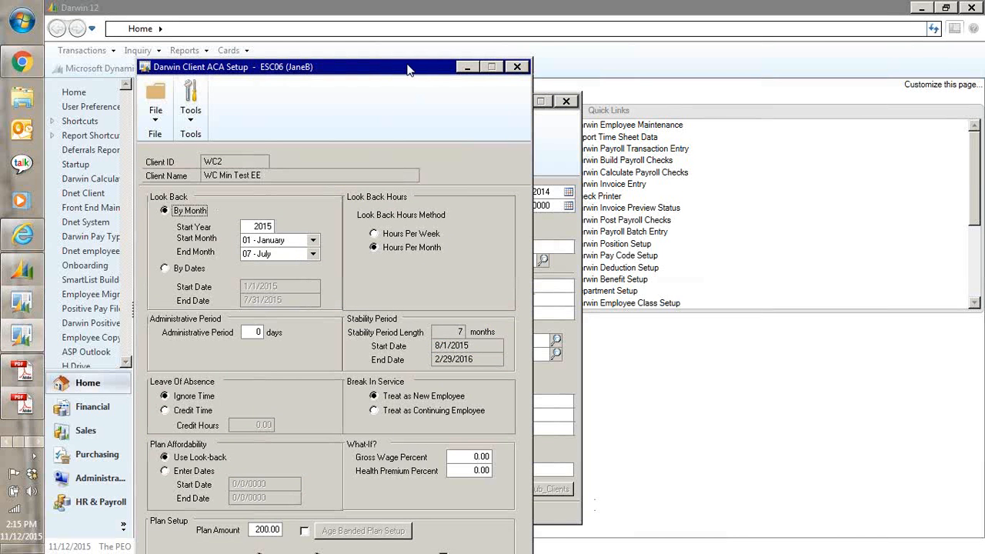
drag(412, 69, 435, 12)
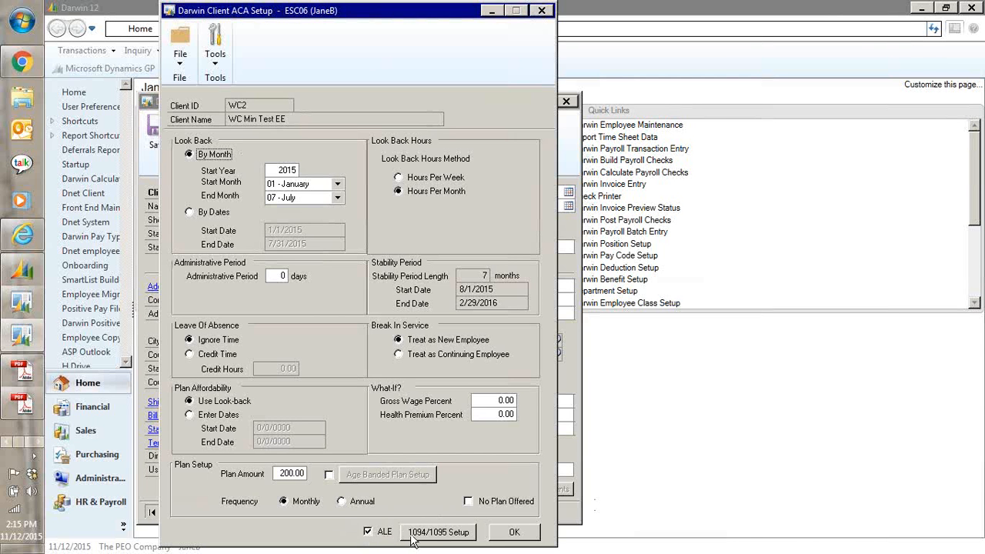
click(449, 538)
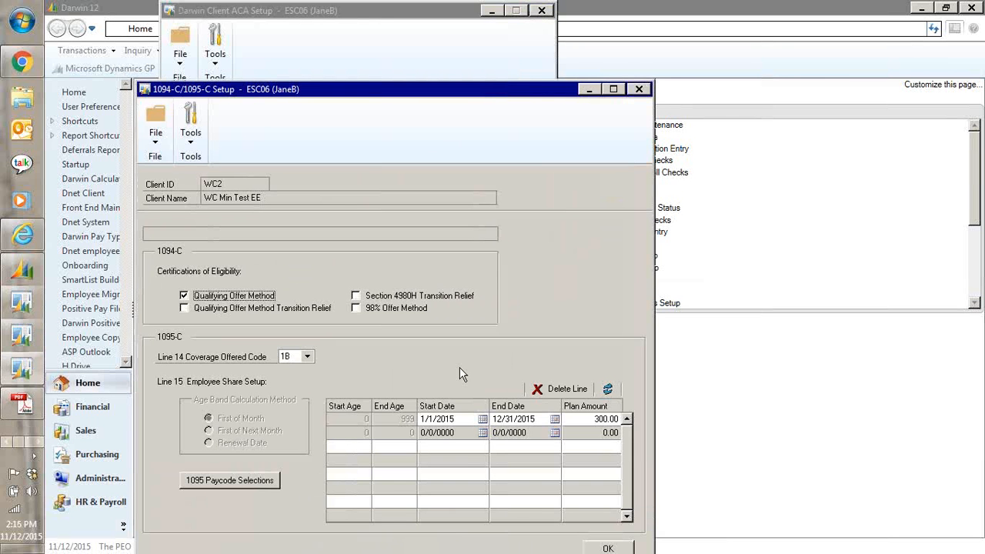
drag(428, 90, 463, 55)
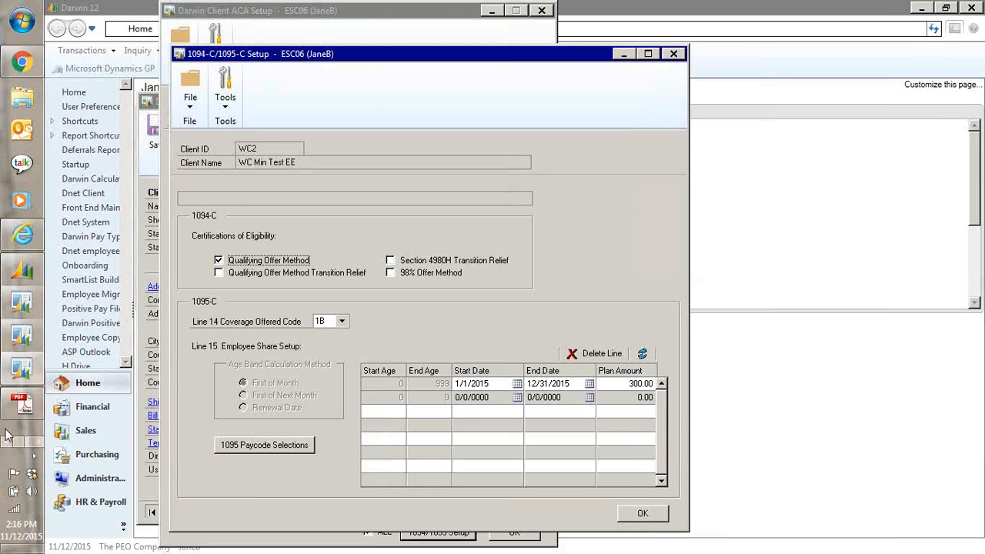
- Switch to the Form 1094-C PDF in Adobe Acrobat and compare its line 22 certifications of eligibility with client WC2's 1094-C setup
click(23, 403)
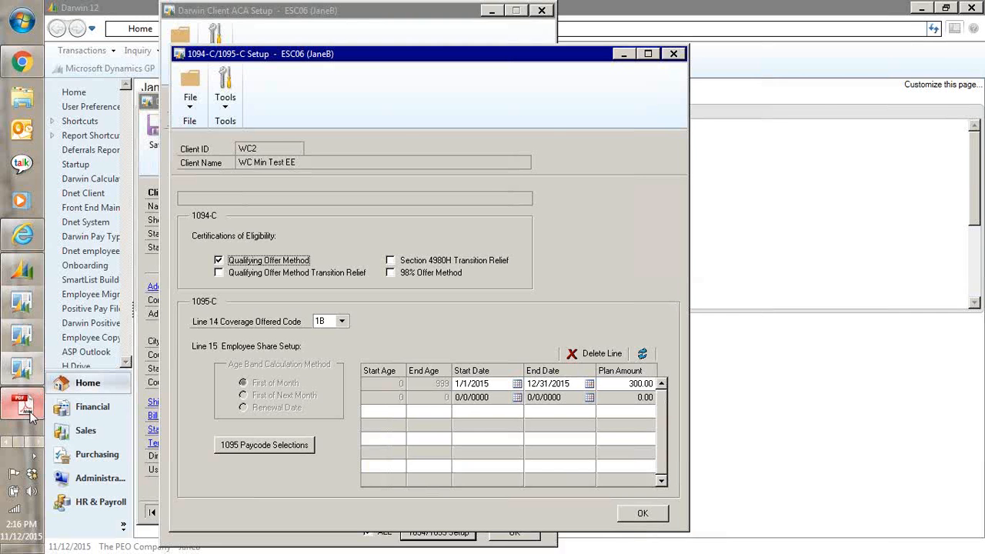
click(918, 7)
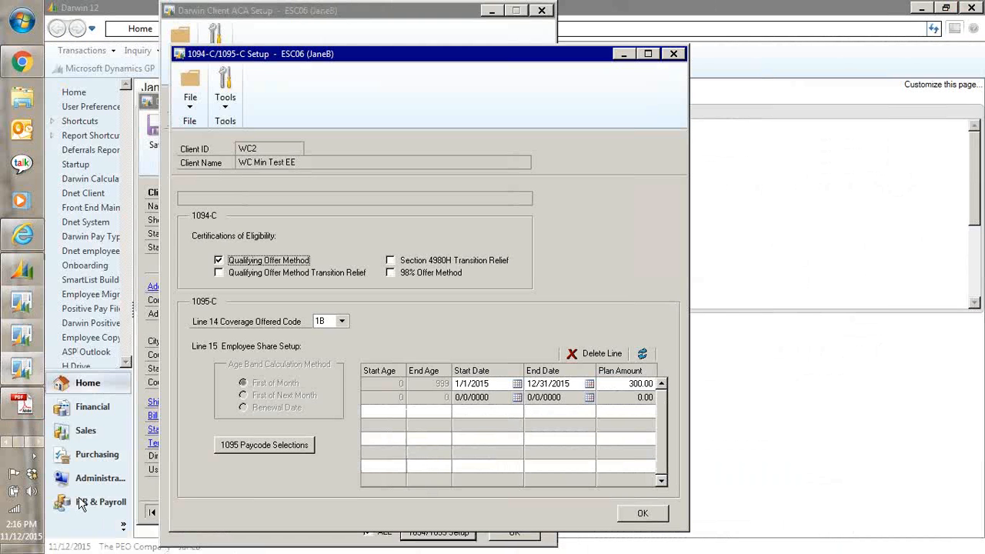
click(35, 443)
click(22, 62)
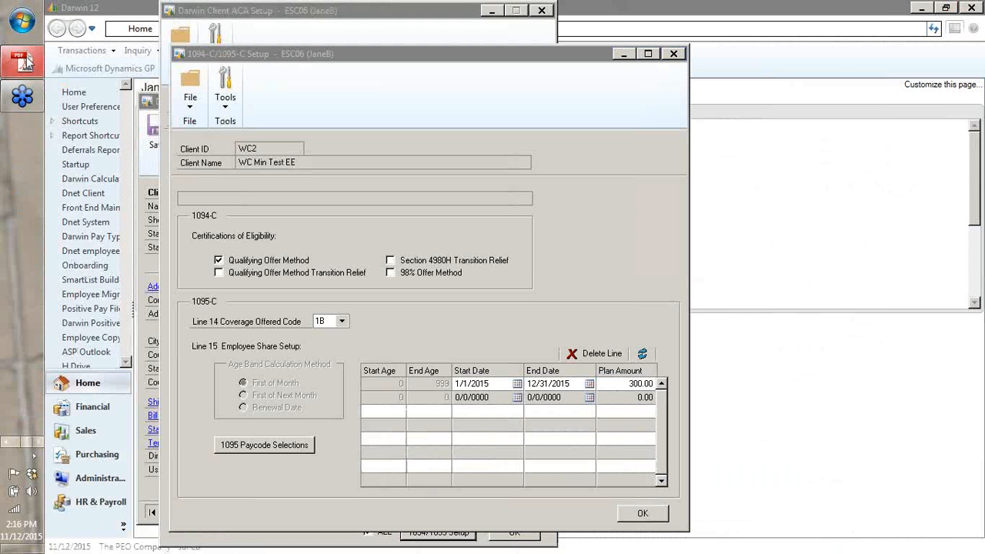
scroll(432, 326, down, 5)
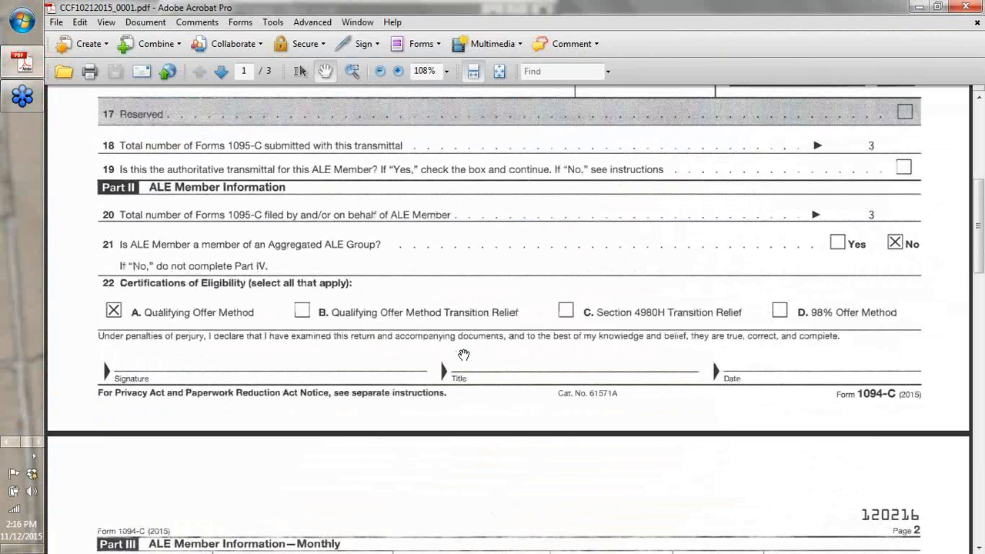
scroll(454, 354, up, 2)
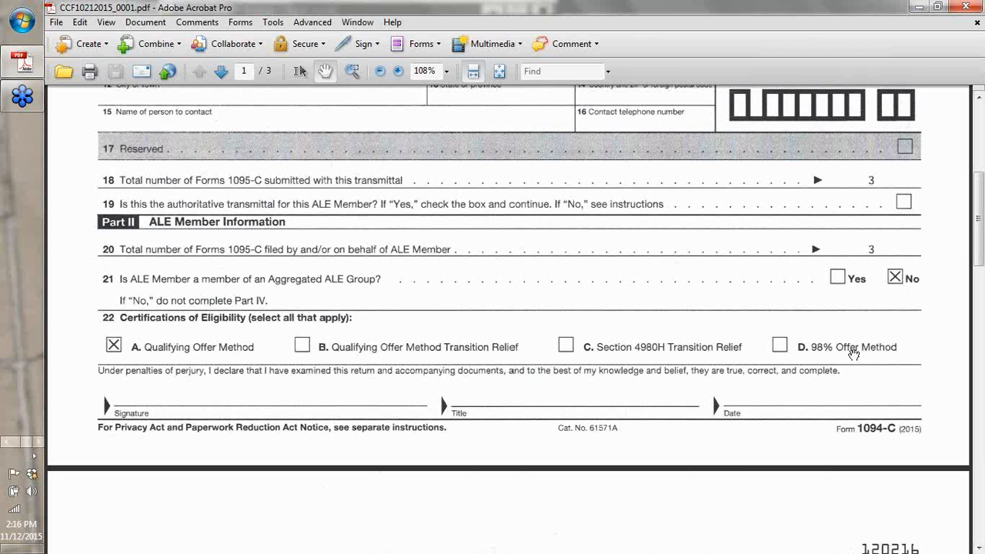
scroll(853, 353, up, 3)
scroll(853, 353, down, 3)
click(7, 444)
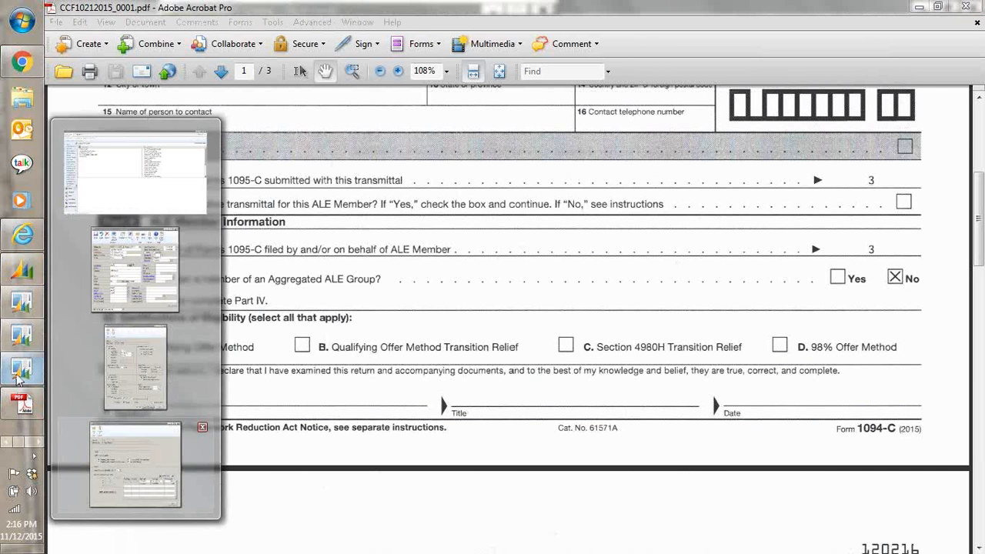
click(20, 372)
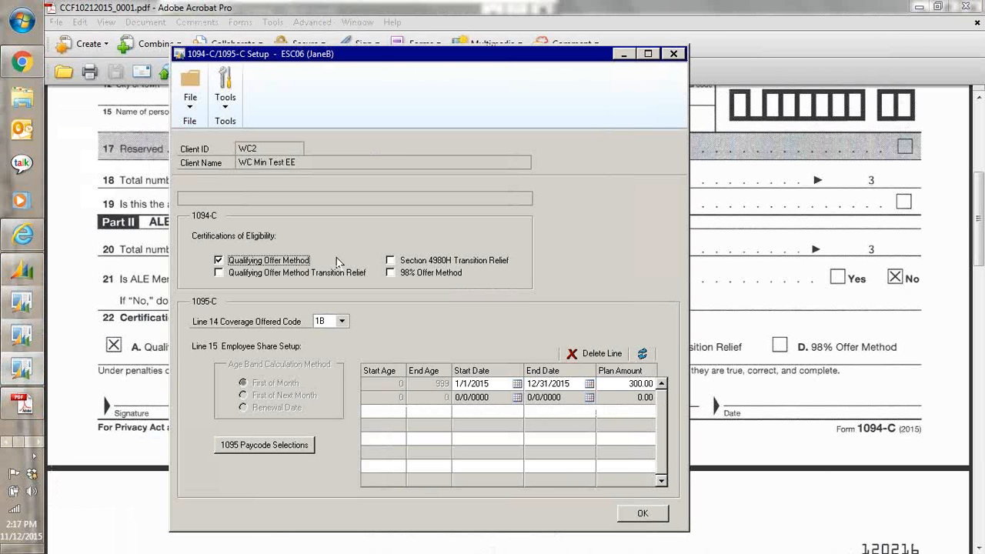
click(923, 9)
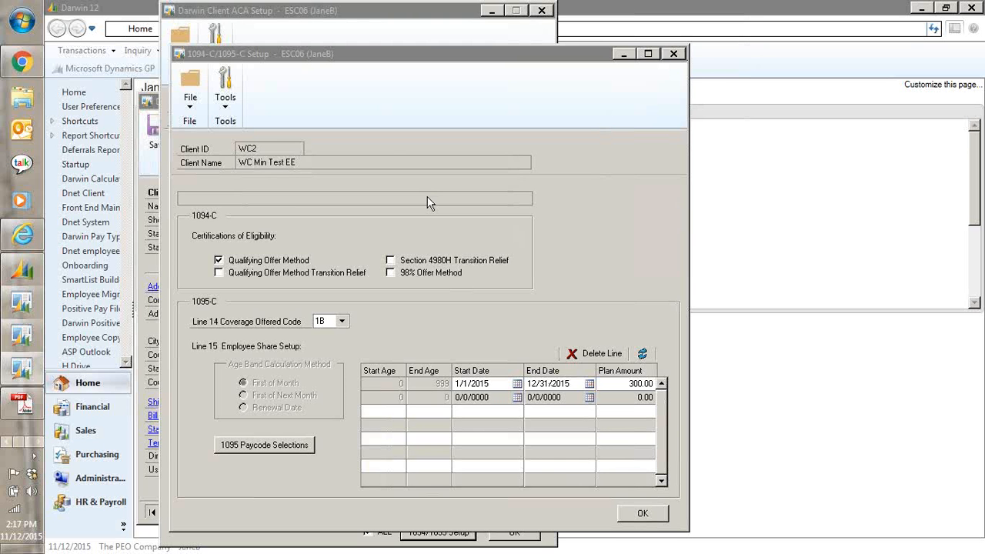
- Examine lines 14 to 16 of the sample Form 1095-C in Adobe Acrobat and return to Darwin
click(22, 403)
scroll(362, 308, up, 3)
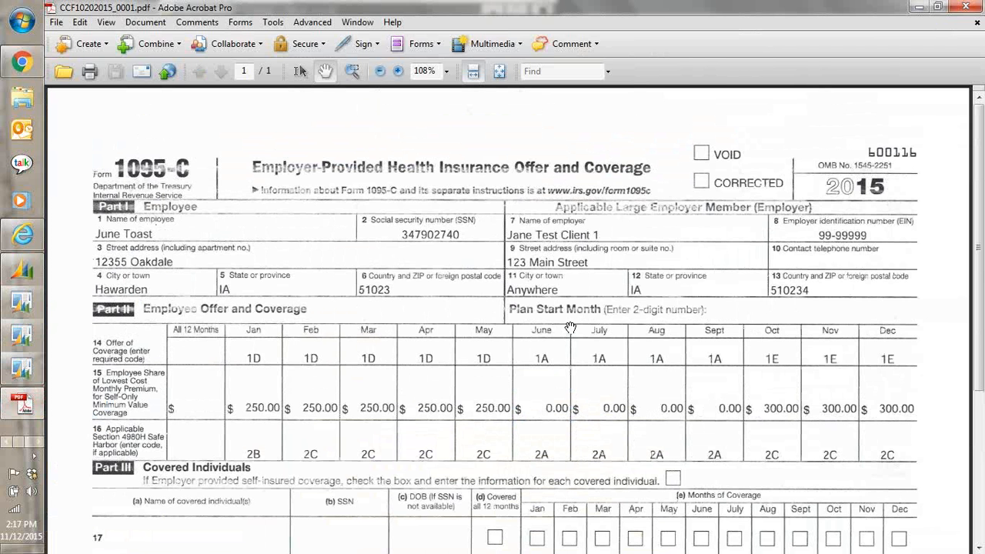
scroll(589, 266, down, 2)
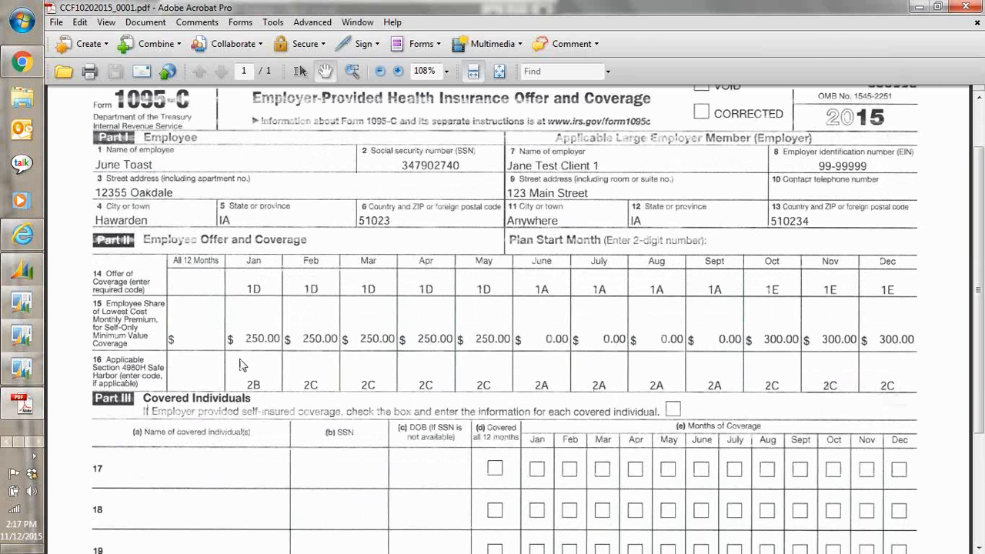
click(920, 8)
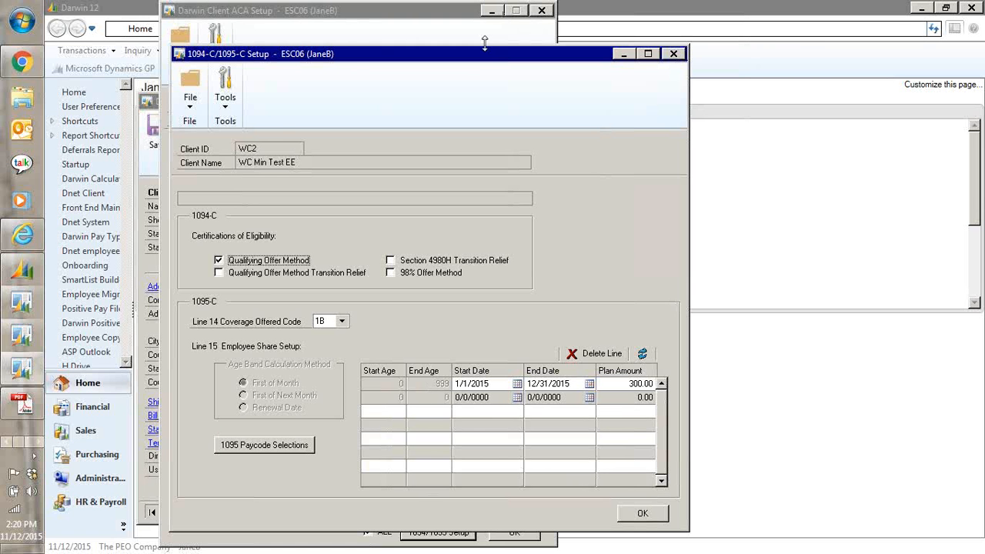
- Place the client ACA setup and 1094-C/1095-C setup side by side to compare the plan amount and age-banding options with the Line 15 employee share
drag(475, 58, 778, 52)
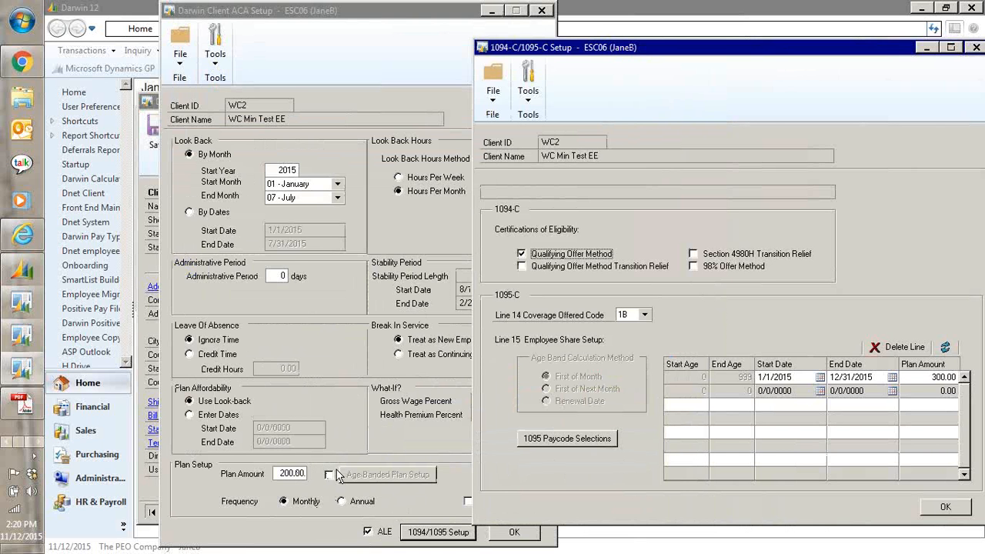
drag(376, 10, 264, 10)
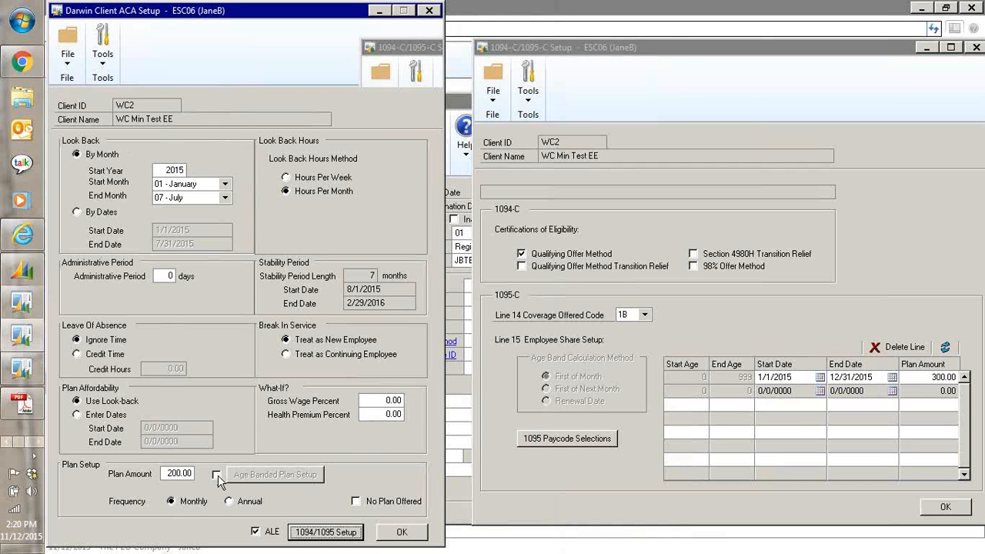
drag(675, 51, 458, 47)
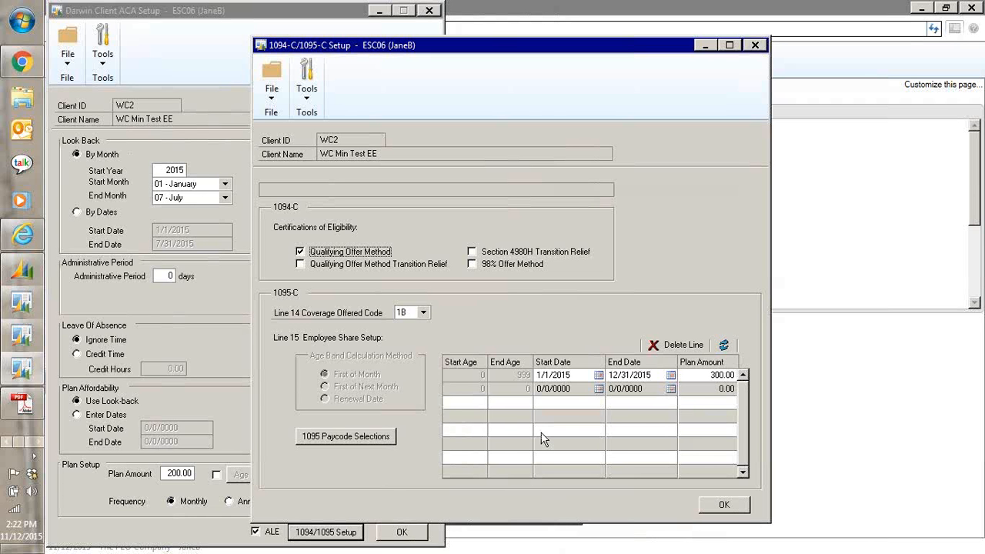
- Add paycodes 000011 and 000022 to client WC2's selected 1095 paycodes
click(370, 440)
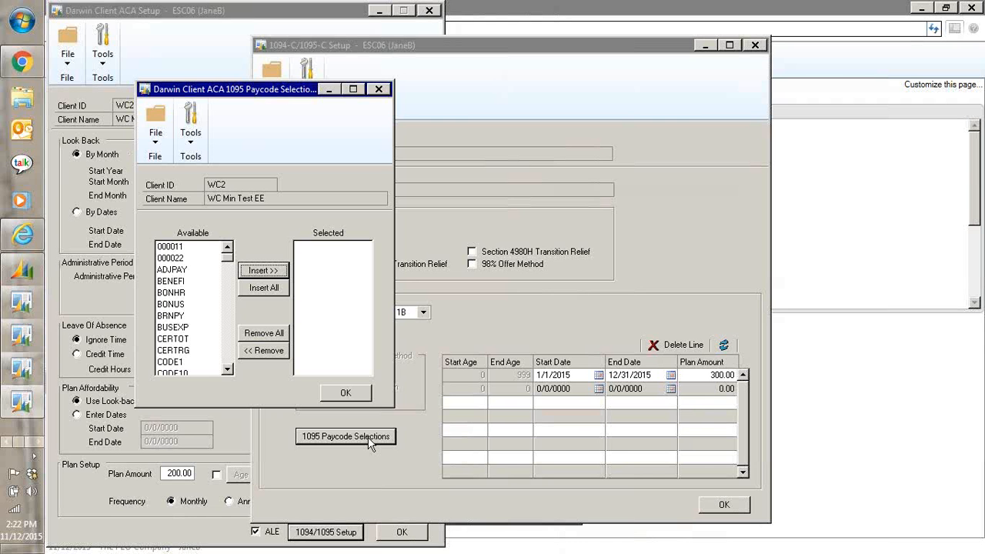
click(170, 247)
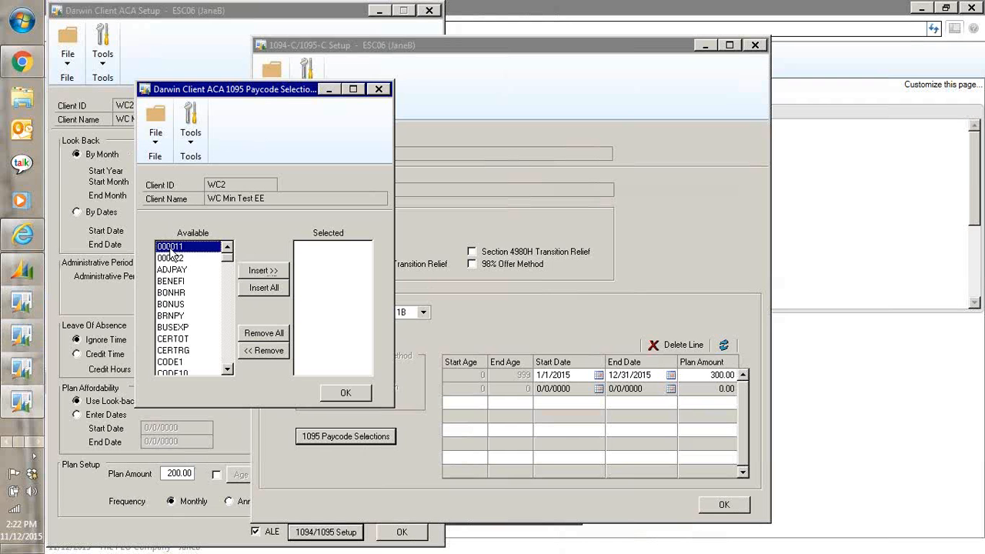
click(255, 272)
click(185, 248)
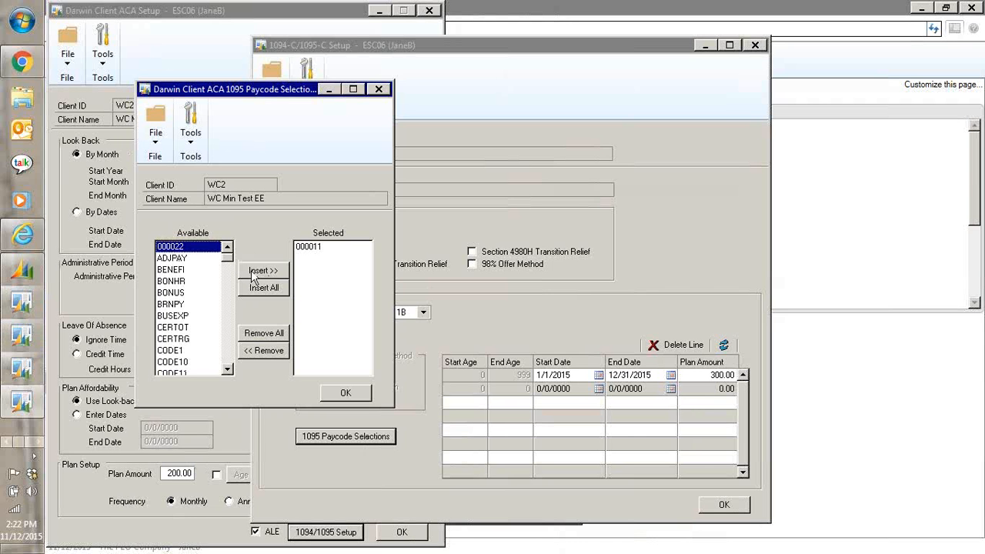
click(255, 272)
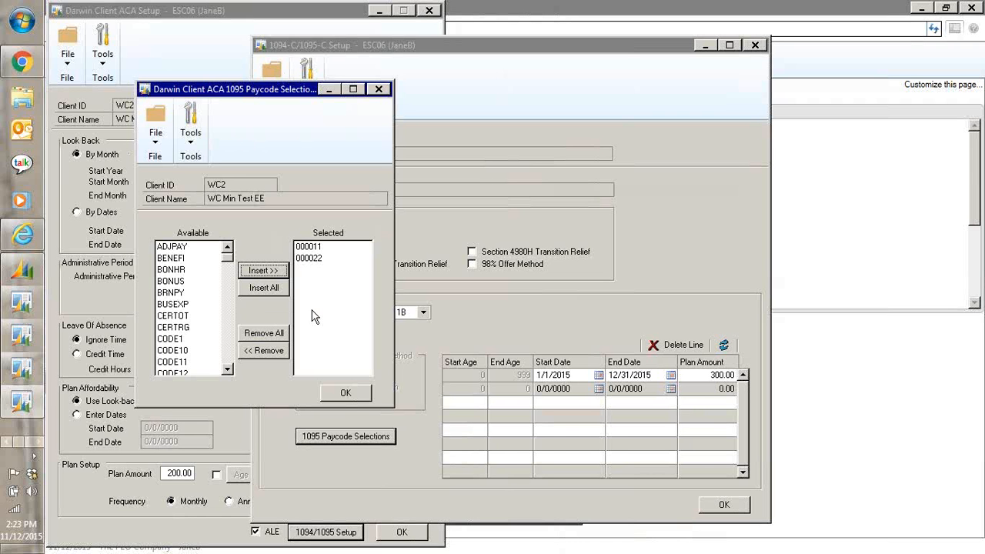
- Close the 1095 paycode selections, accept client WC2's 1094-C/1095-C setup, and close the client ACA setup
click(378, 90)
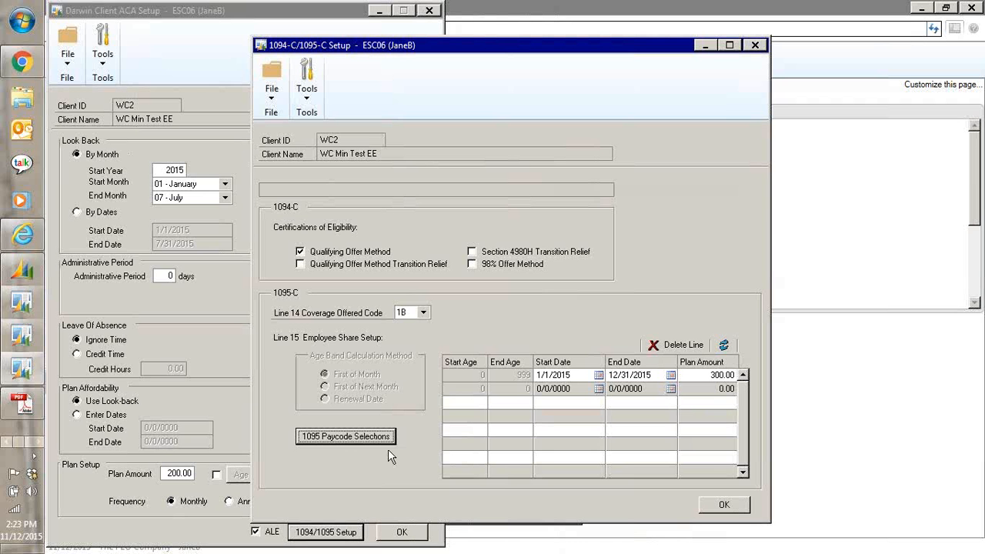
click(720, 506)
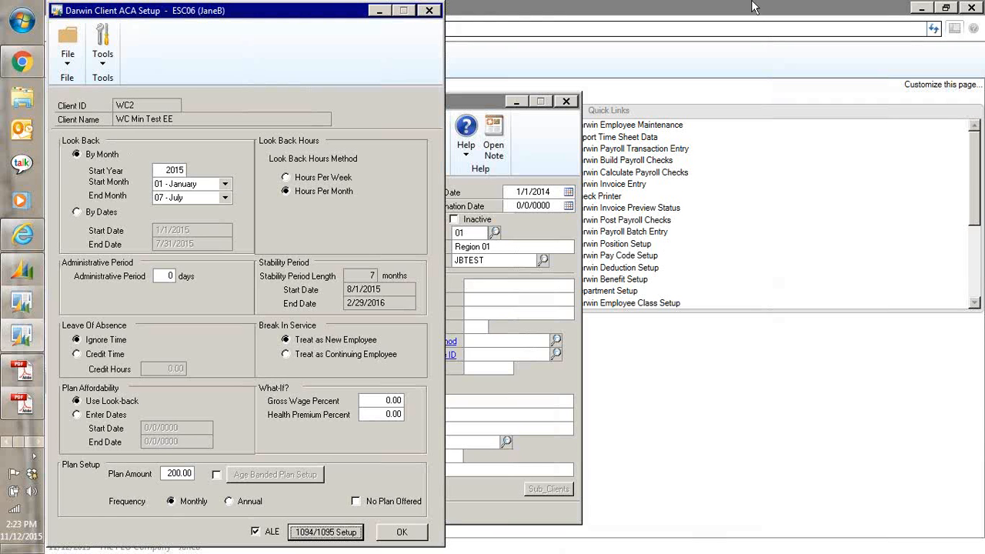
click(430, 10)
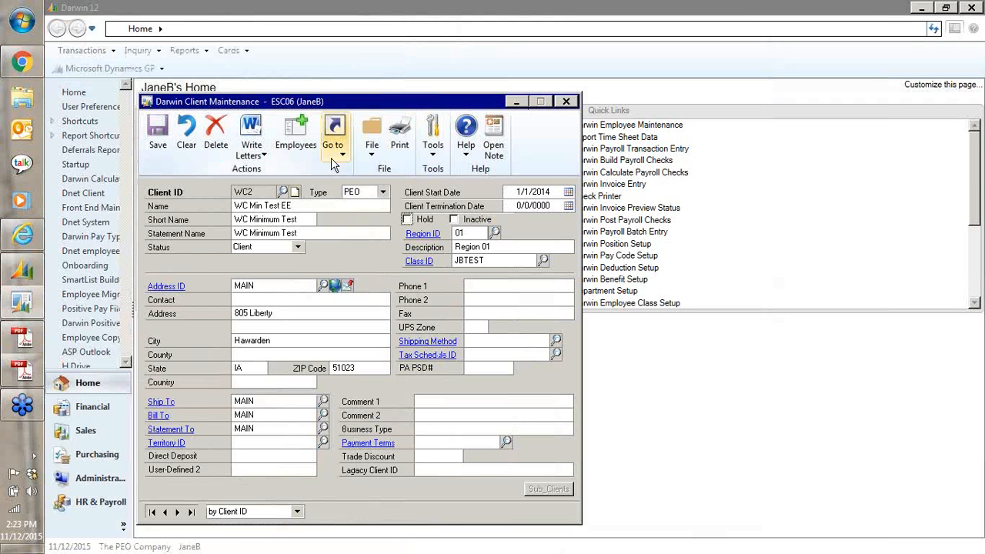
- Open the ACA setup for the fifth employee listed under client WC2
click(303, 140)
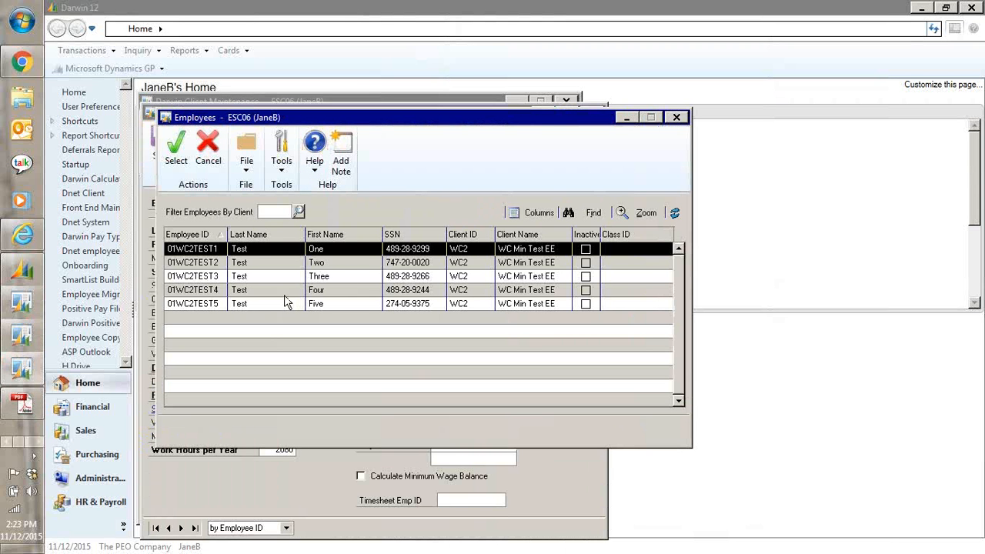
click(206, 307)
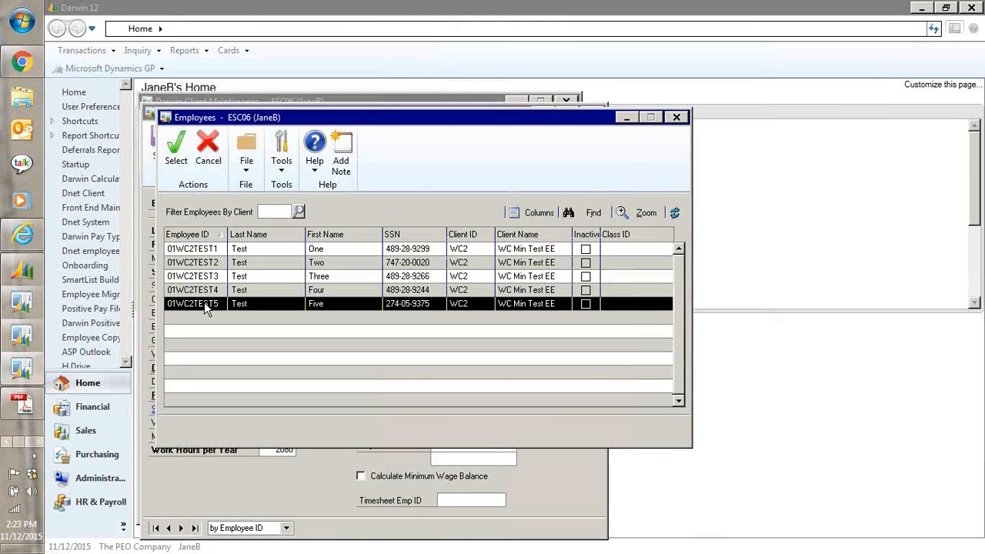
click(180, 162)
click(317, 150)
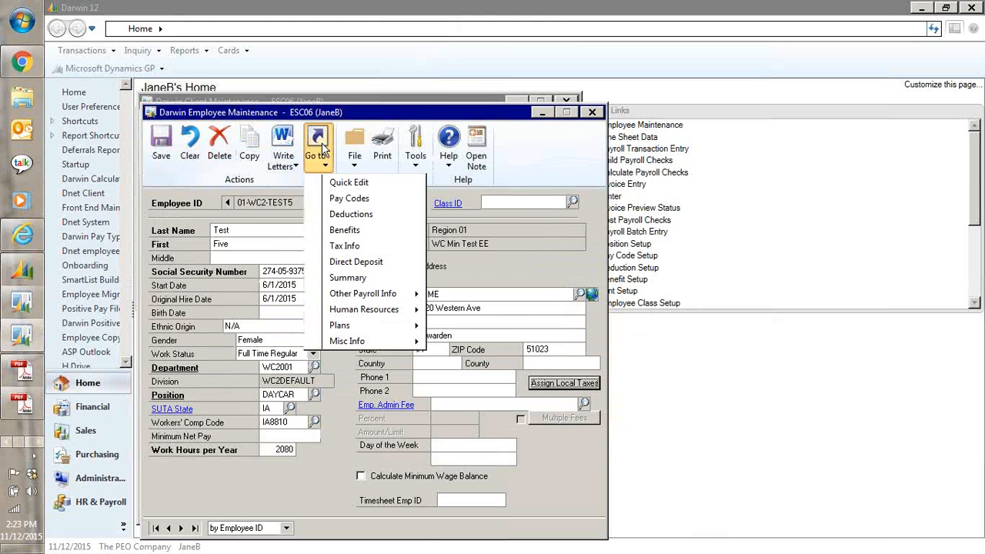
mouse_move(345, 315)
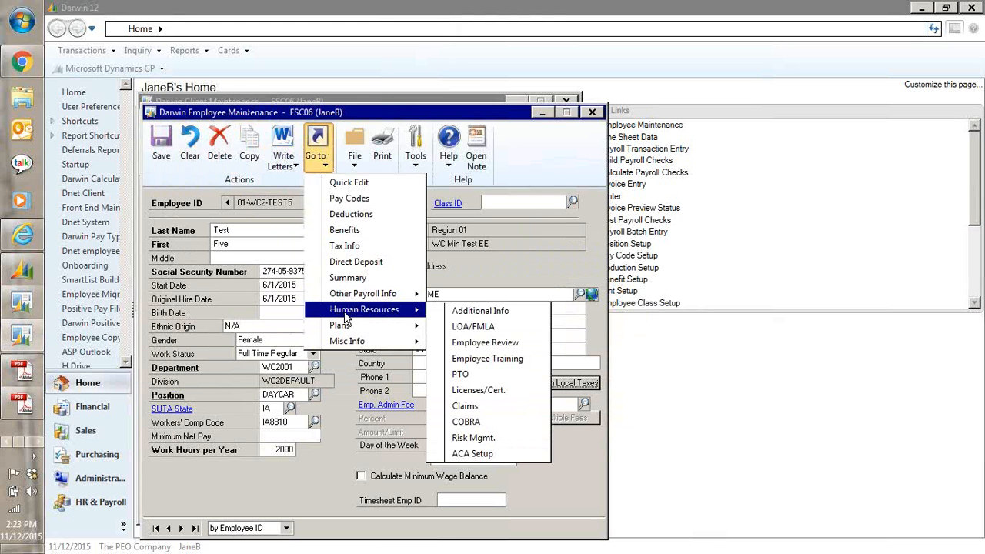
click(492, 455)
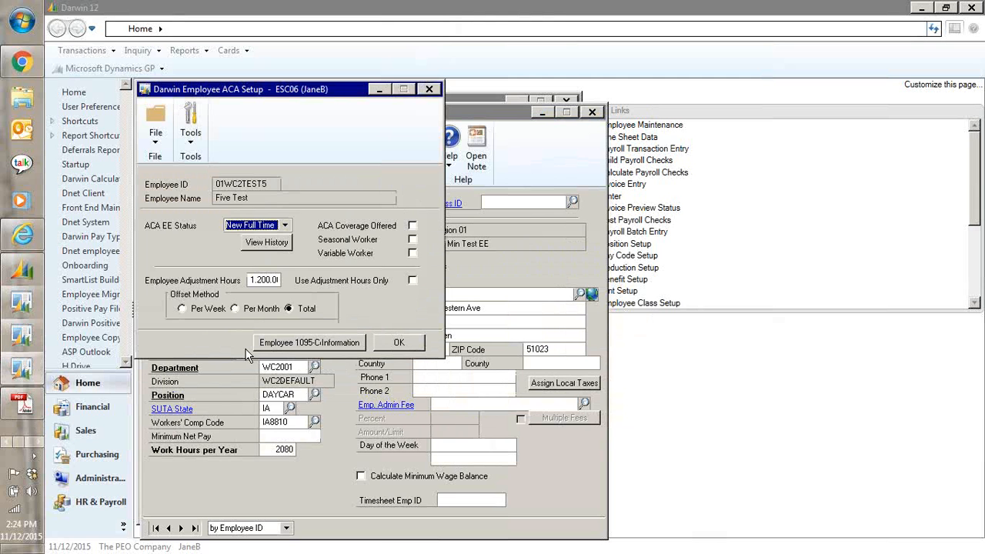
- Examine the employee's monthly Form 1095-C information for lines 14 to 16 and minimise the open employee and client windows
click(285, 345)
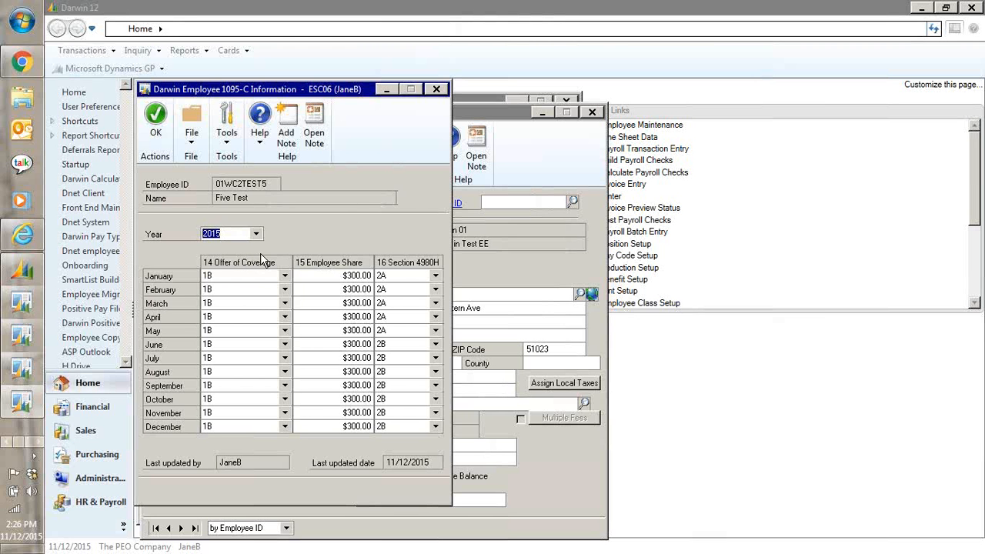
click(393, 91)
click(390, 91)
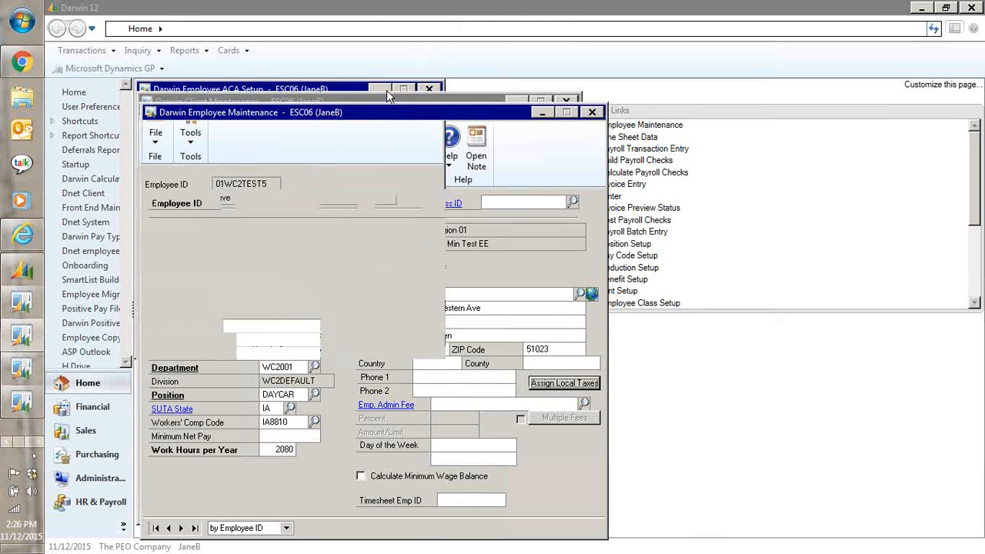
click(542, 113)
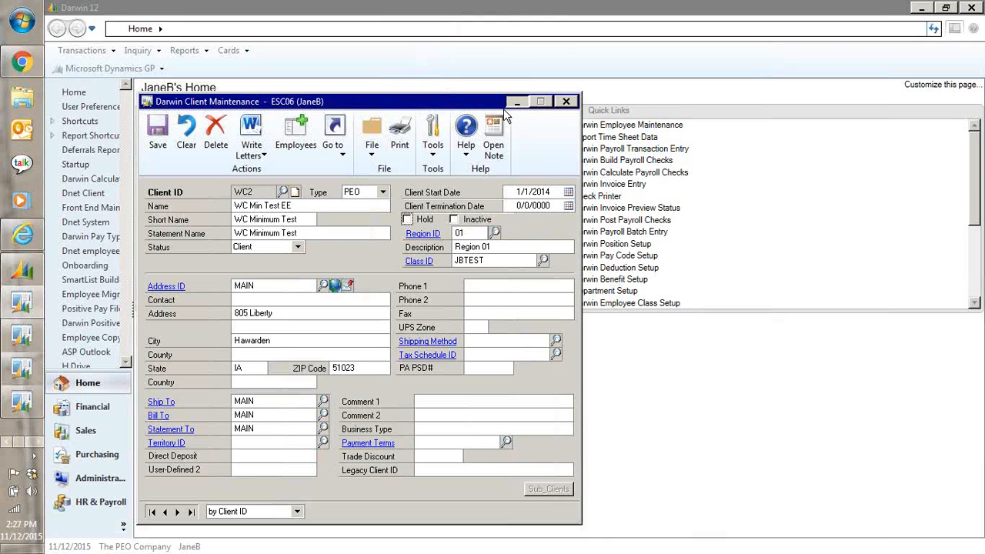
click(516, 101)
- Try out the ACA employee 1095 utility by choosing client type PEO and a client to update, and close it without running
click(106, 70)
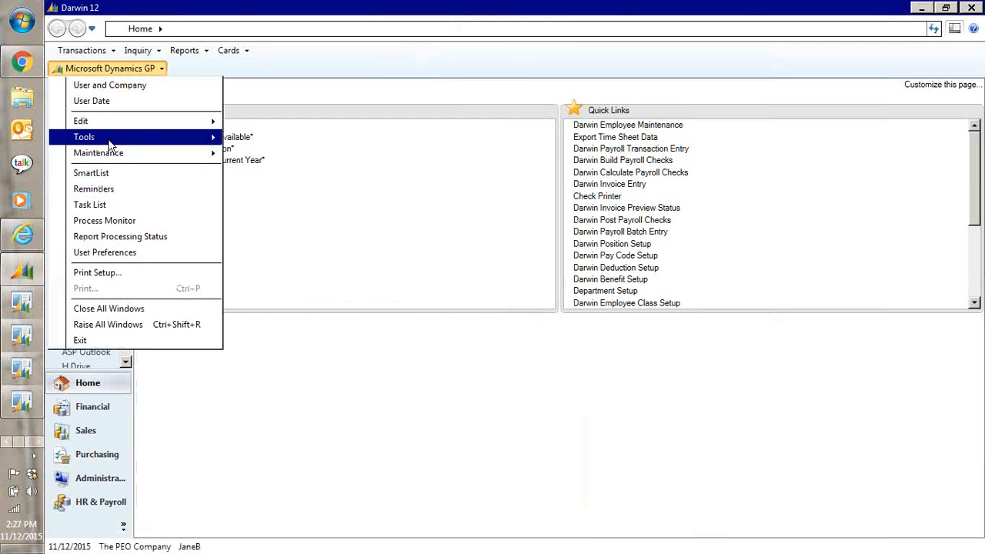
mouse_move(107, 137)
mouse_move(254, 154)
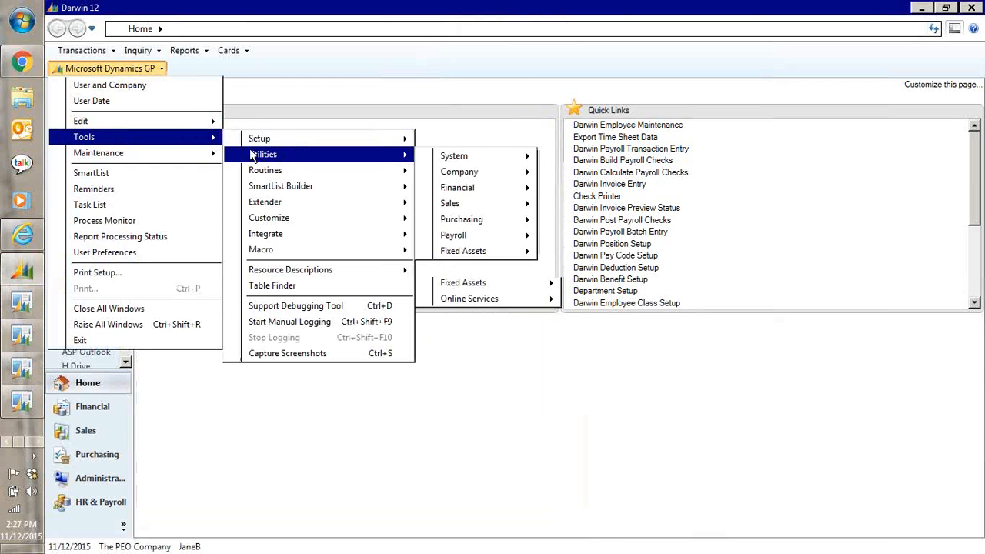
mouse_move(469, 236)
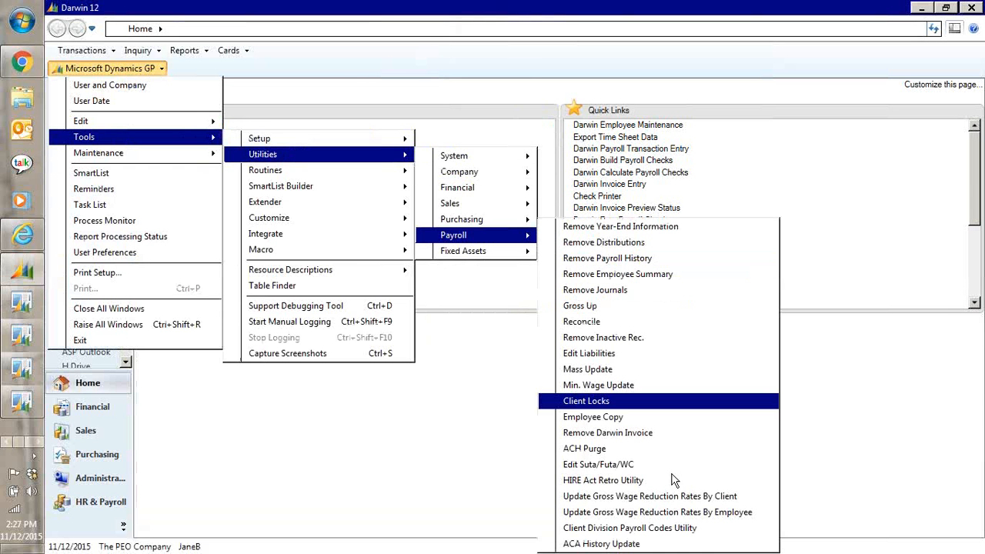
click(647, 544)
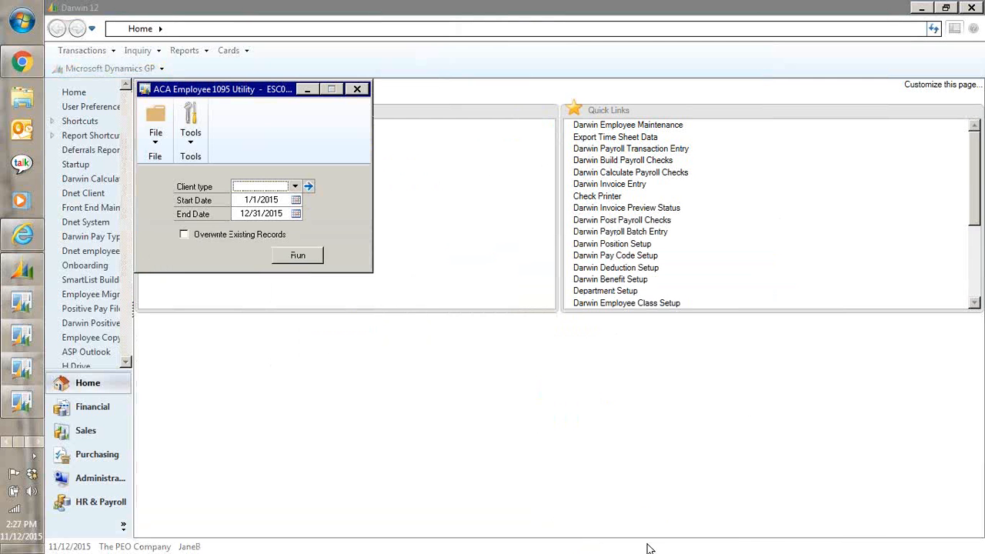
click(297, 186)
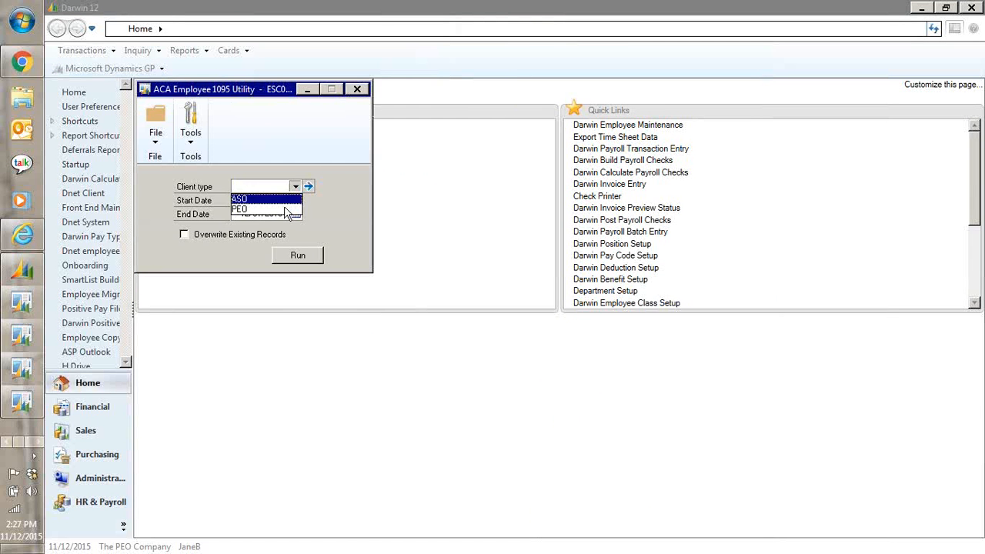
click(284, 208)
click(309, 186)
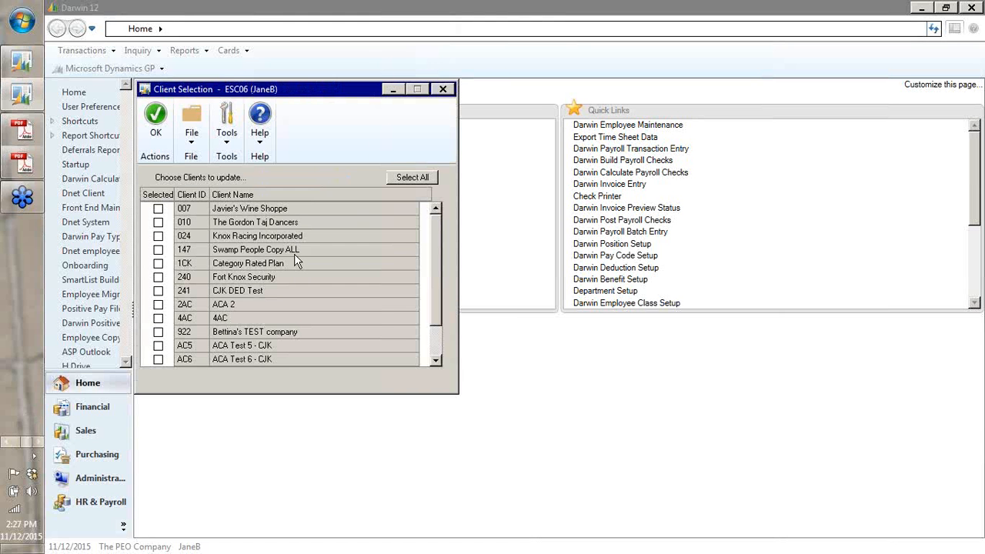
click(158, 317)
click(155, 116)
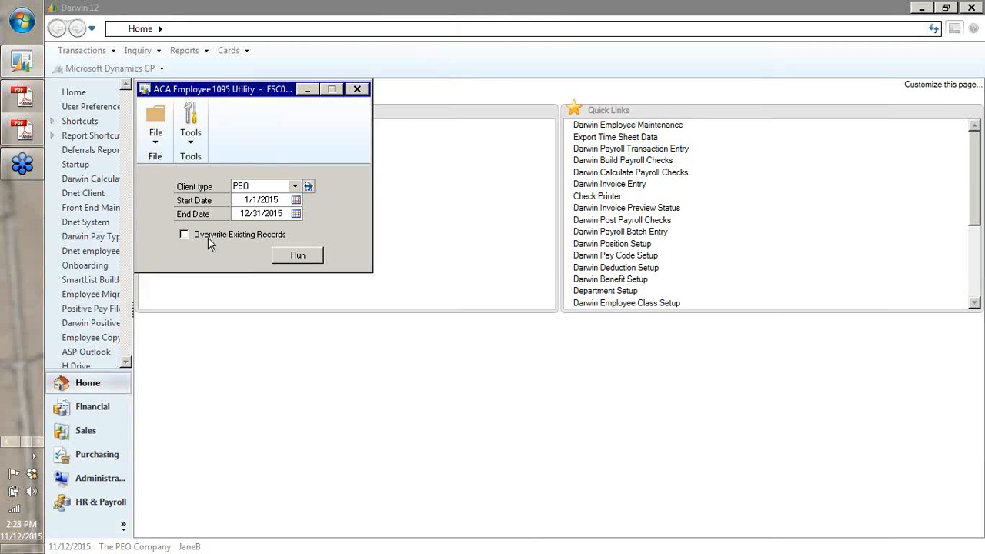
click(357, 89)
- Bring back client maintenance and the employee's 1095-C information to examine the monthly coverage codes, employee share and Section 4980H codes
click(93, 69)
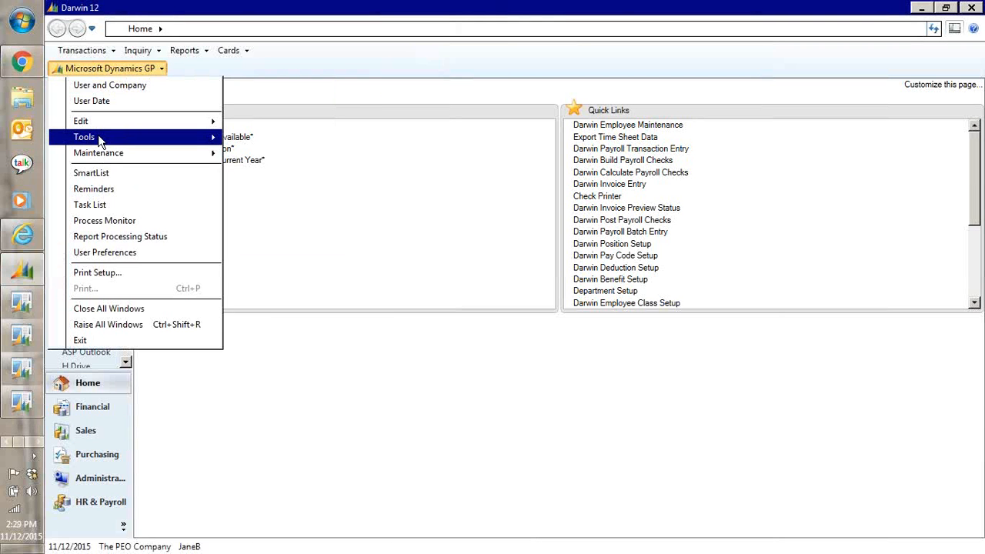
mouse_move(84, 137)
mouse_move(275, 141)
click(228, 50)
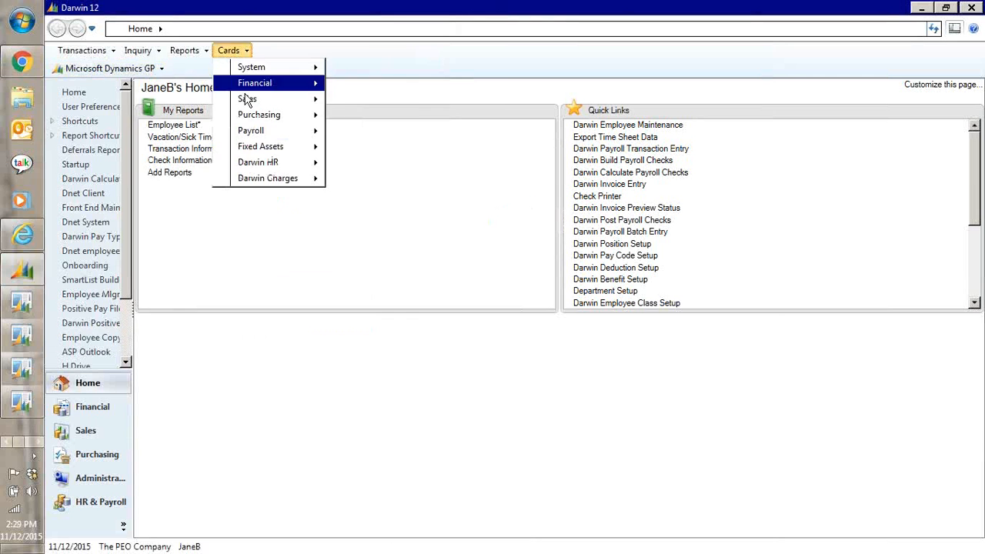
mouse_move(248, 98)
click(365, 116)
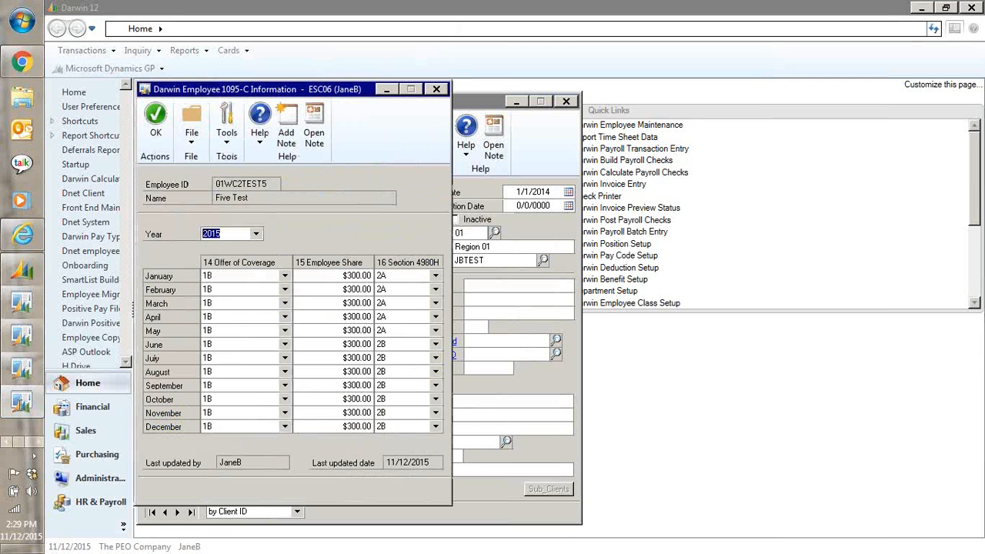
- Minimise client maintenance and close the fifth employee's 1095-C information, ACA setup and maintenance record
click(517, 103)
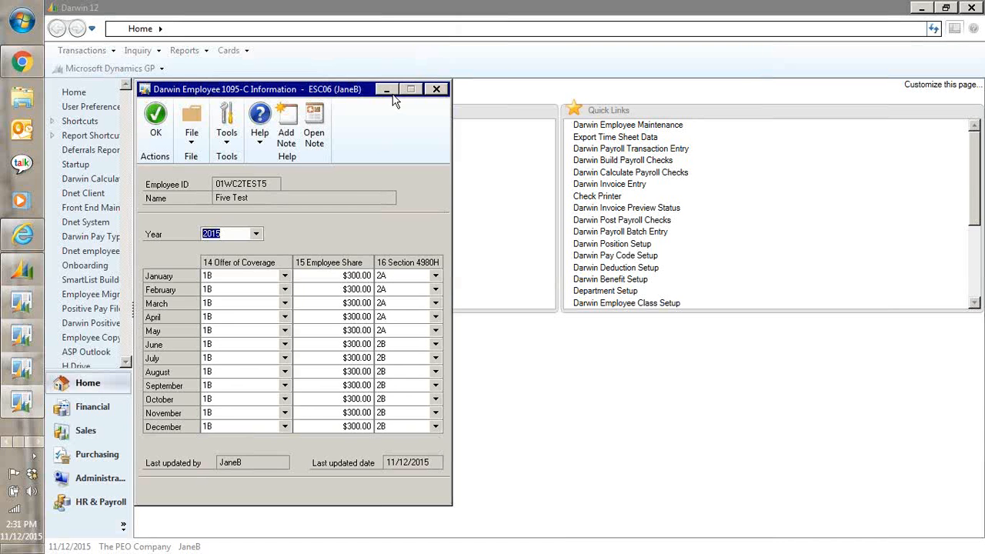
click(435, 89)
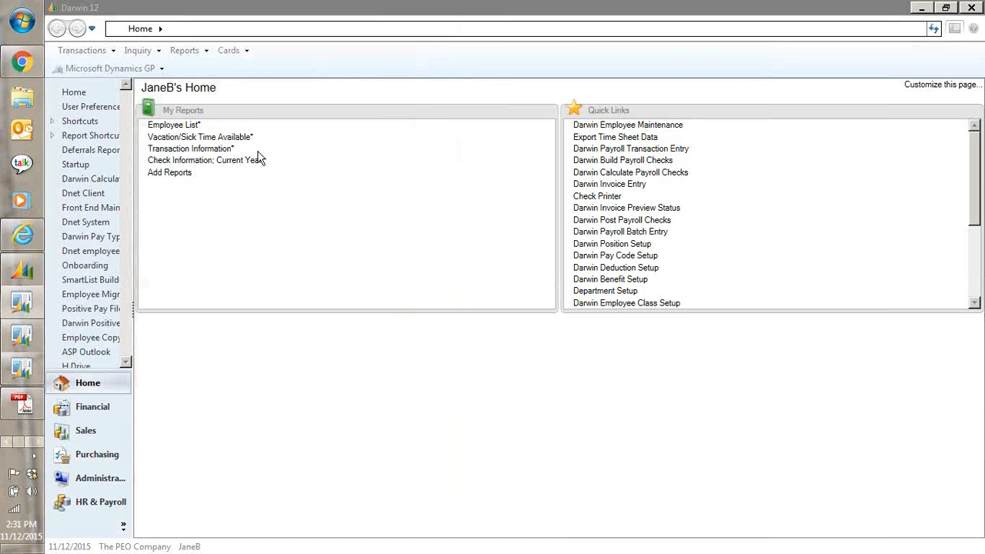
click(23, 374)
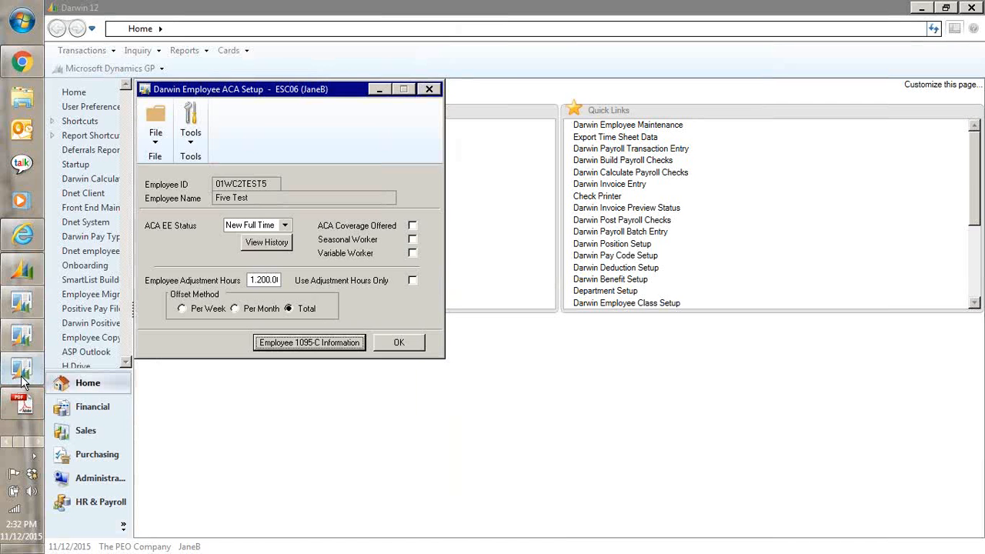
click(407, 347)
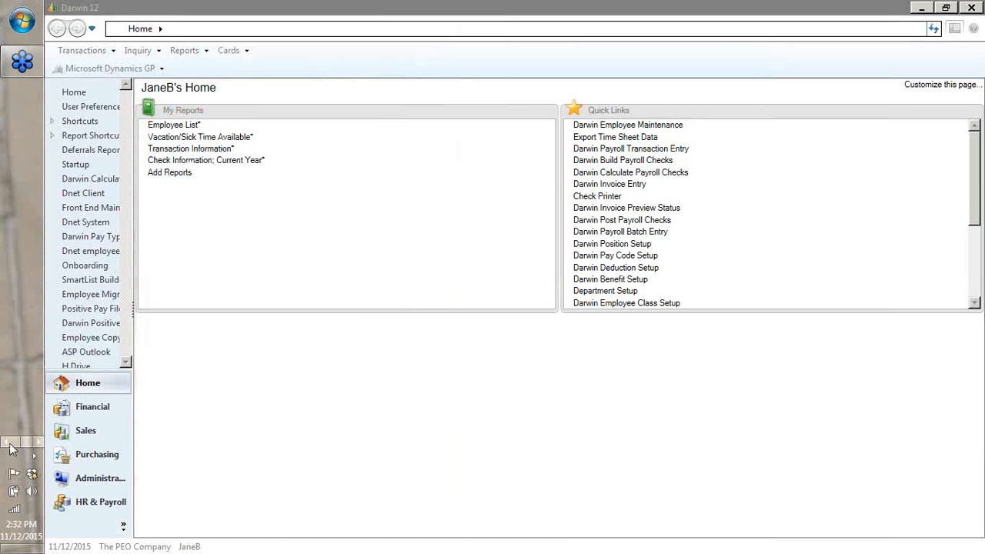
click(21, 339)
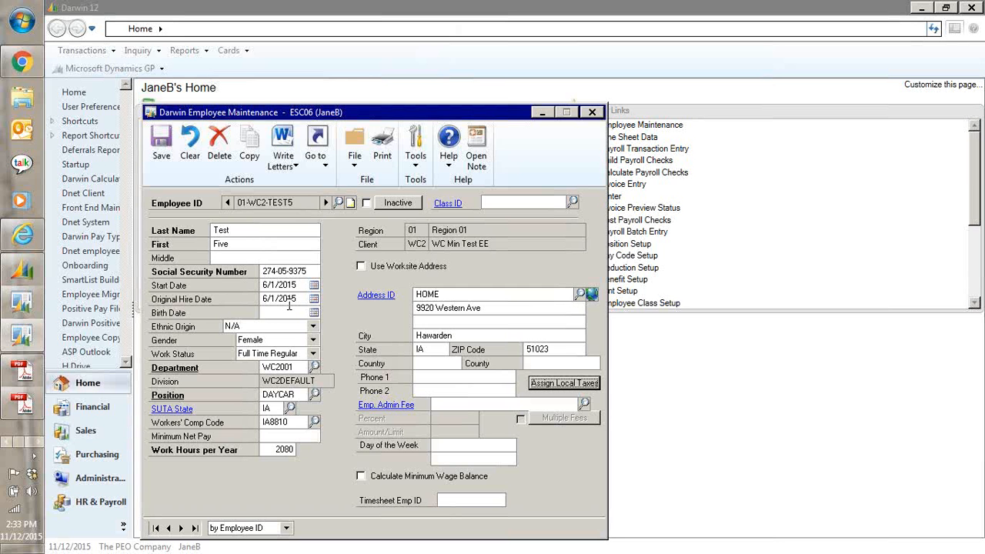
click(594, 113)
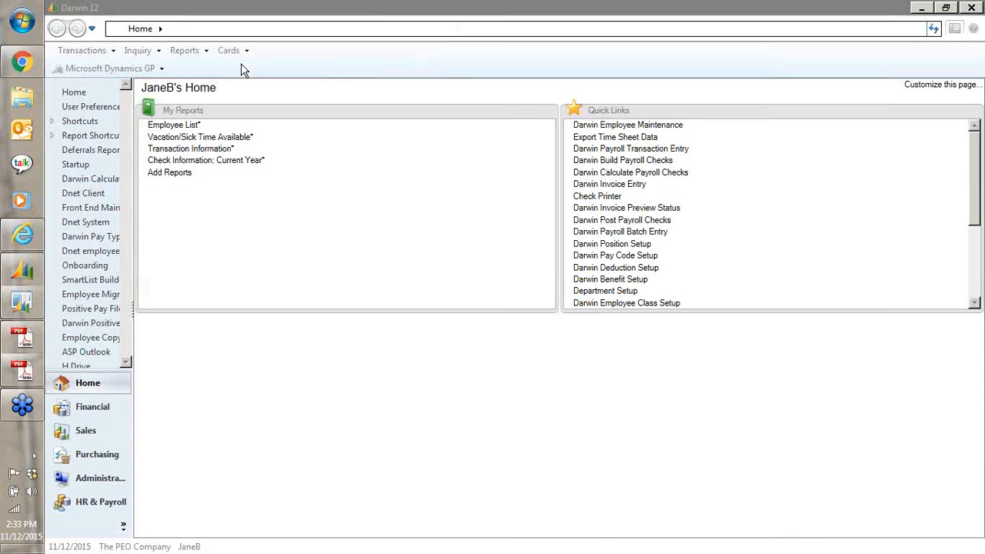
- Restore client WC2's maintenance record and open the third listed employee's record from it
click(33, 300)
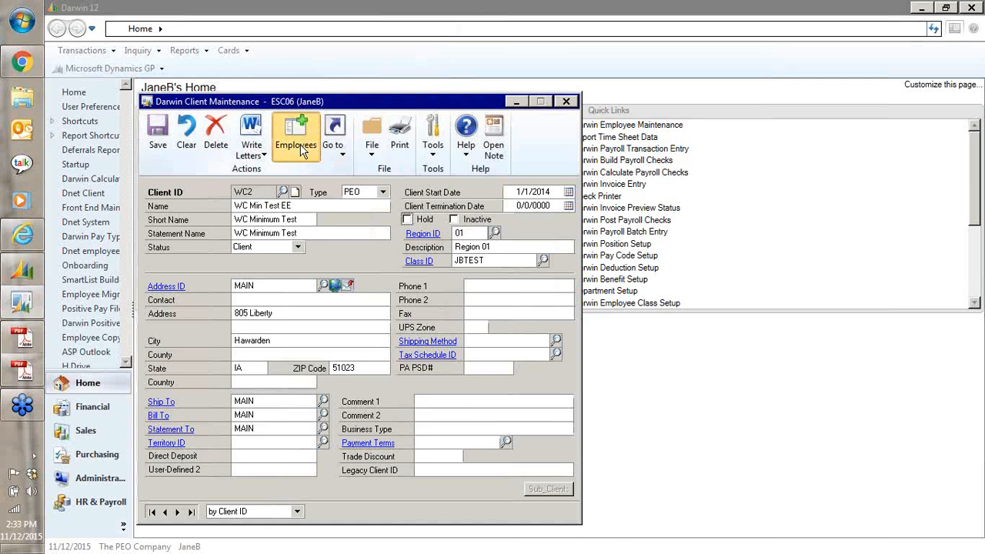
click(300, 146)
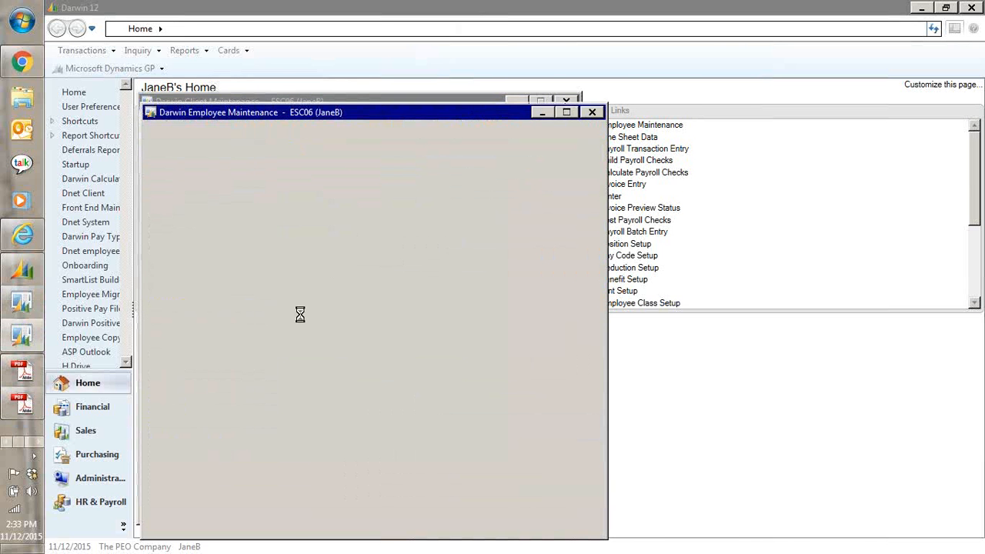
click(281, 277)
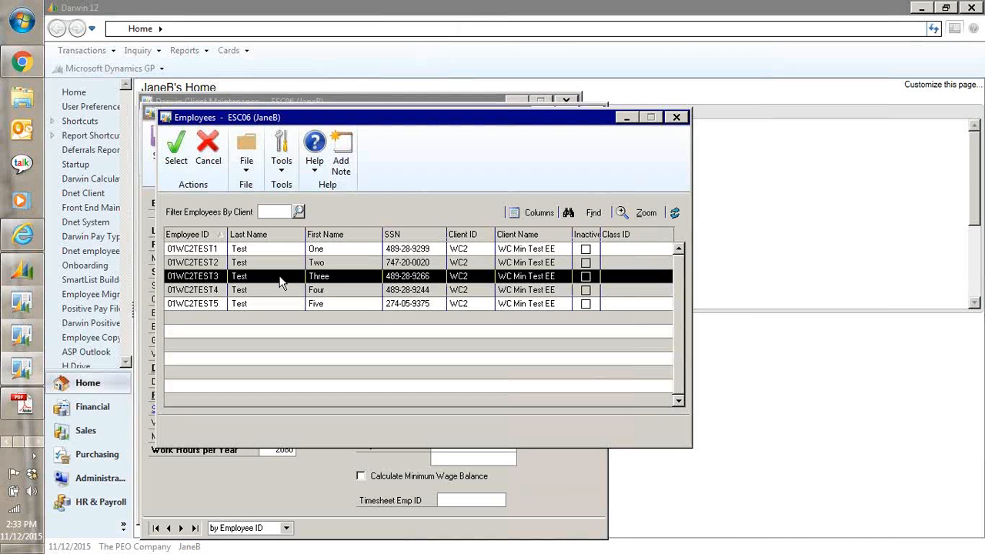
click(173, 148)
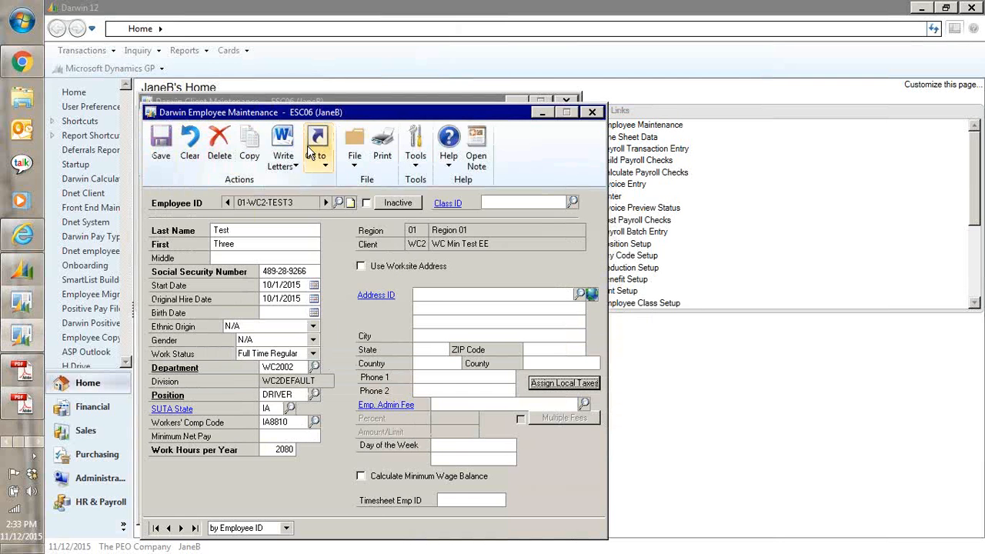
- Examine the third employee's HL1 benefit for its start and eligibility dates, and minimise the benefit record
click(317, 146)
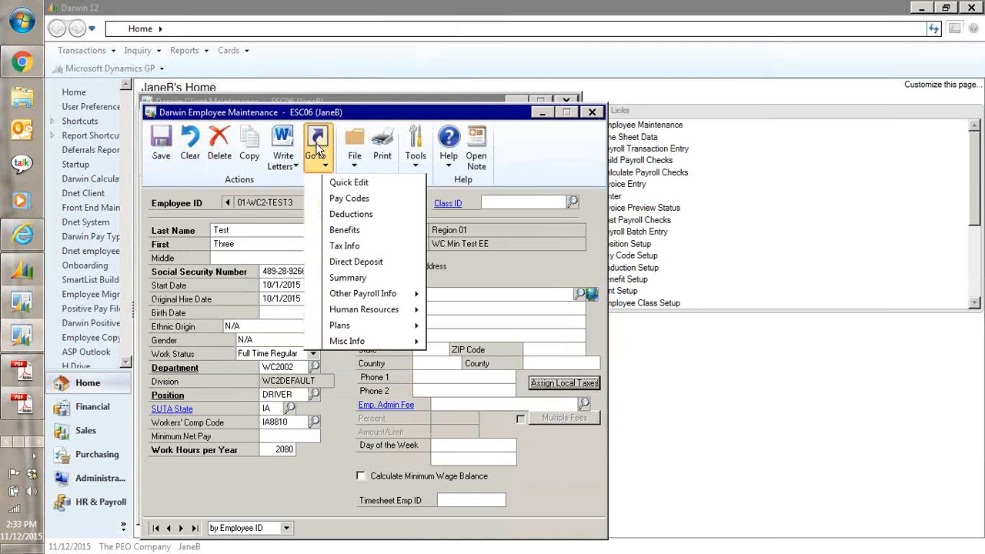
click(366, 230)
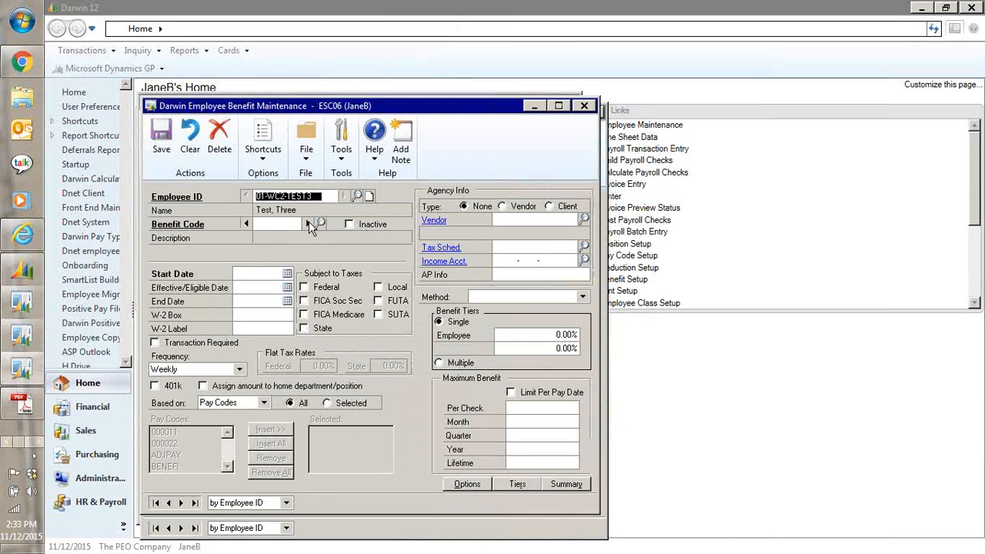
click(309, 222)
click(309, 222)
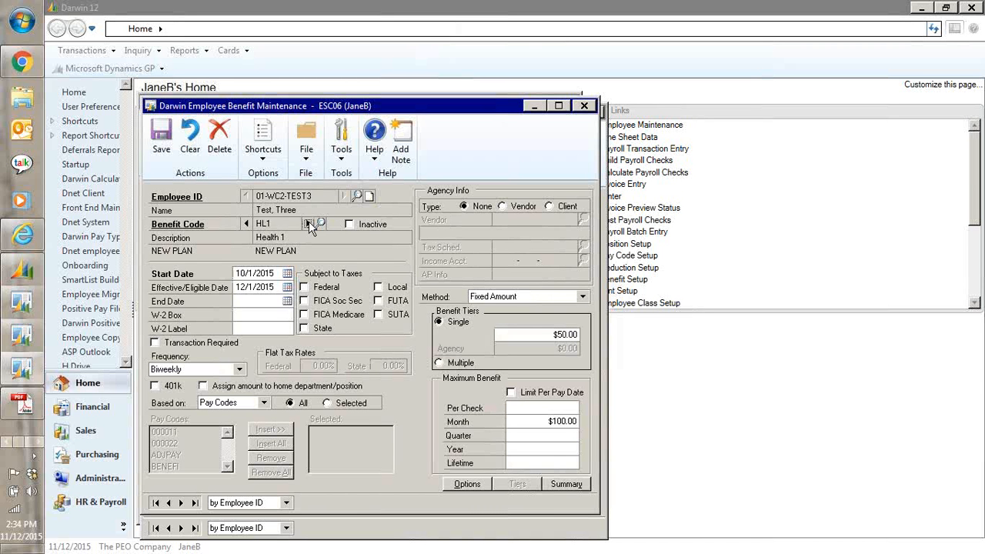
click(529, 106)
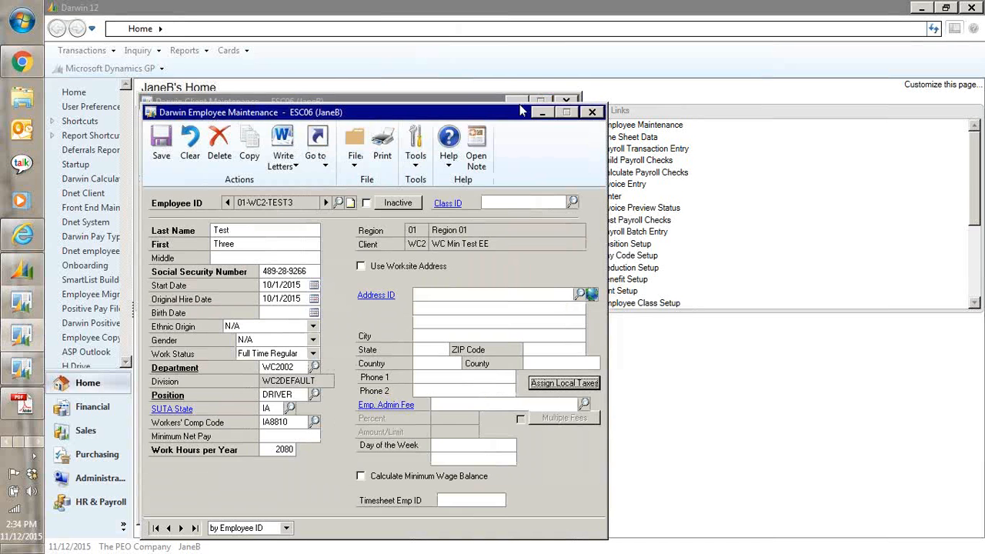
- Open the third employee's ACA setup and 1095-C information, placing the 1095-C window beside the setup to examine the monthly codes
click(316, 150)
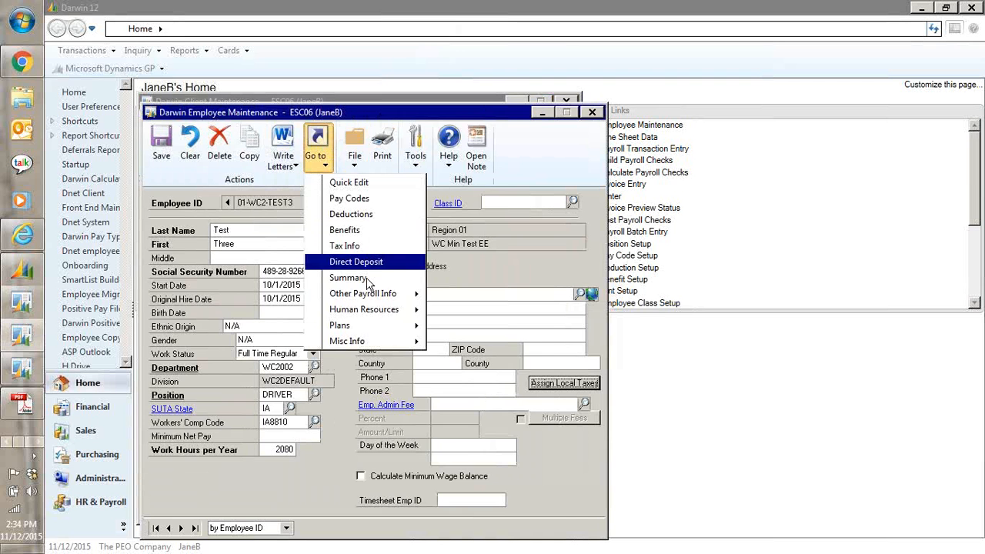
mouse_move(367, 317)
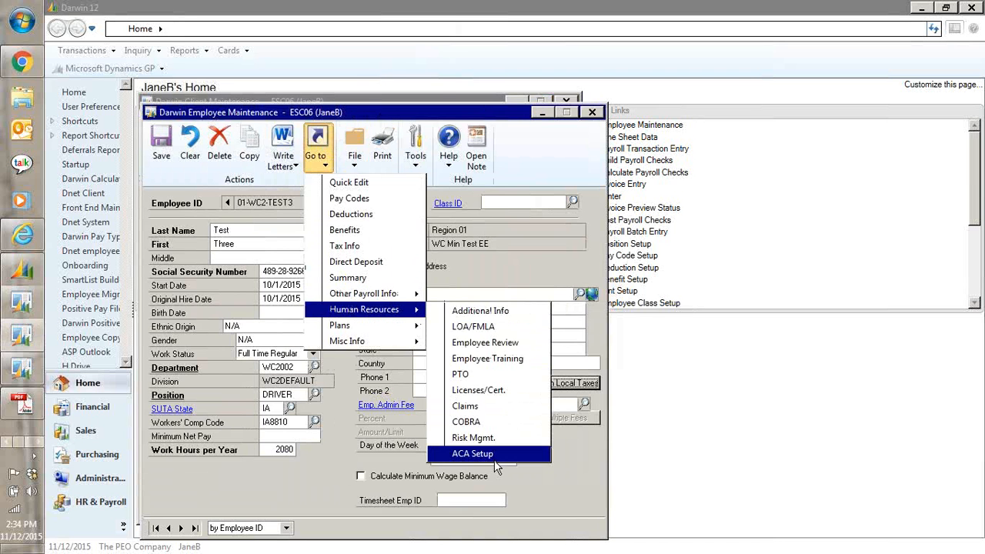
click(494, 457)
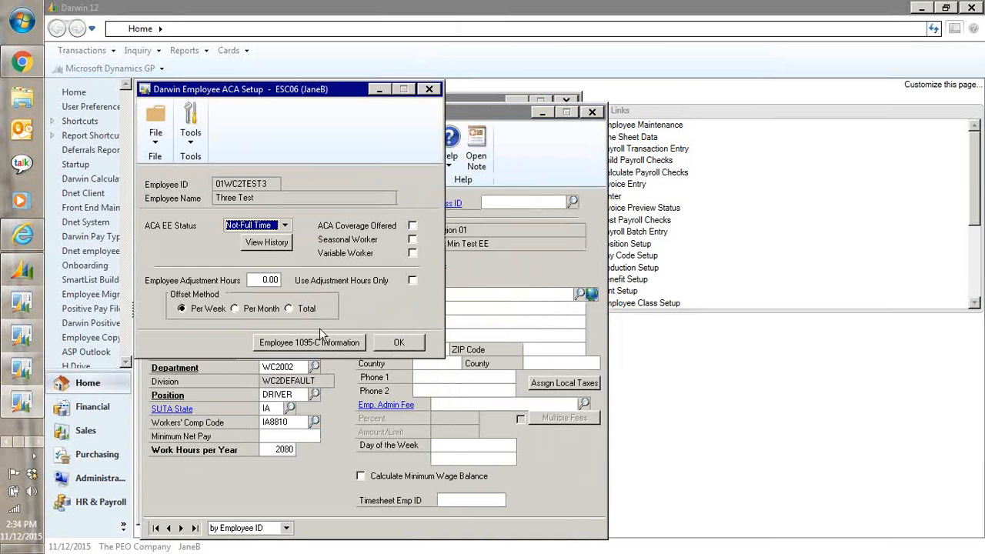
click(324, 345)
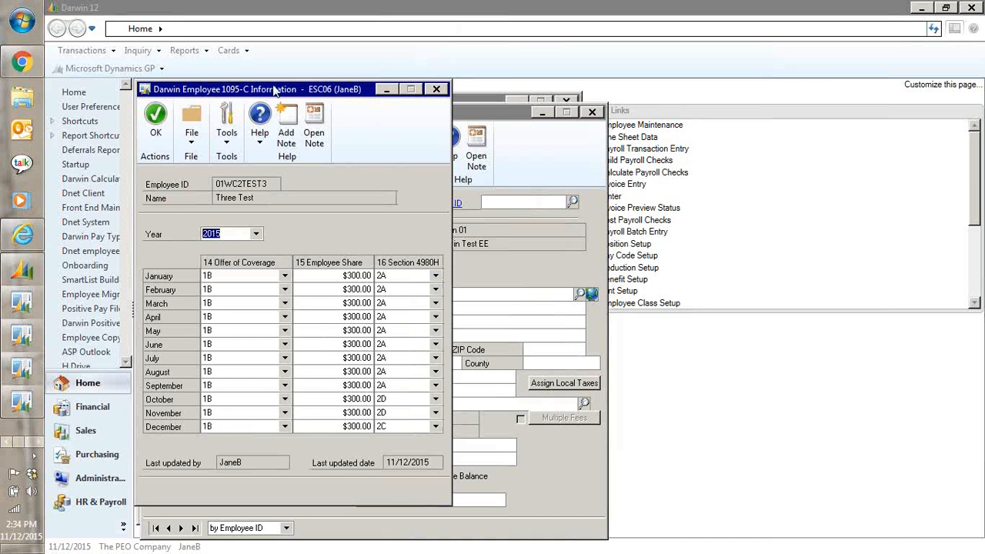
drag(275, 90, 797, 69)
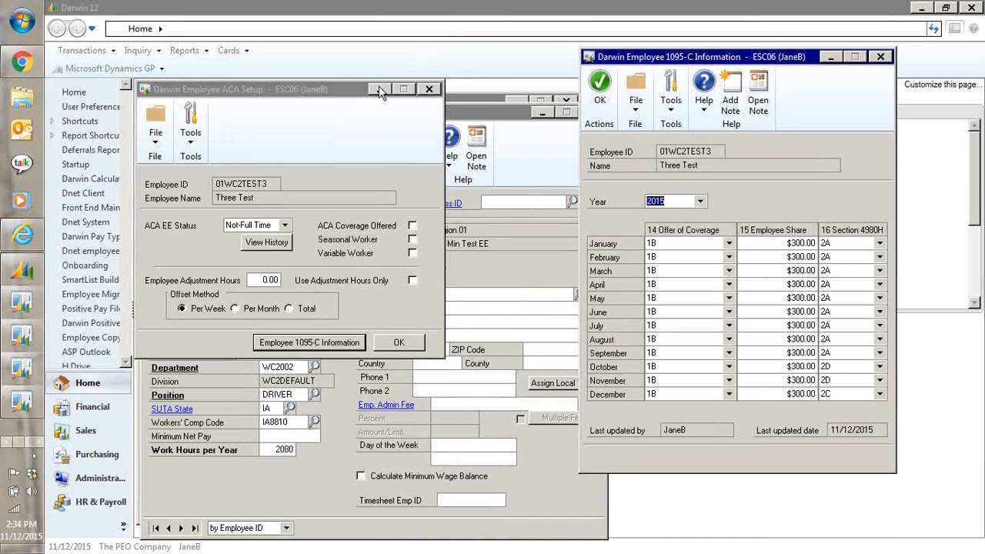
- Restore the third employee's HL1 benefit record and reopen the 1095-C information to compare the benefit dates with the Section 4980H codes
click(22, 401)
click(39, 444)
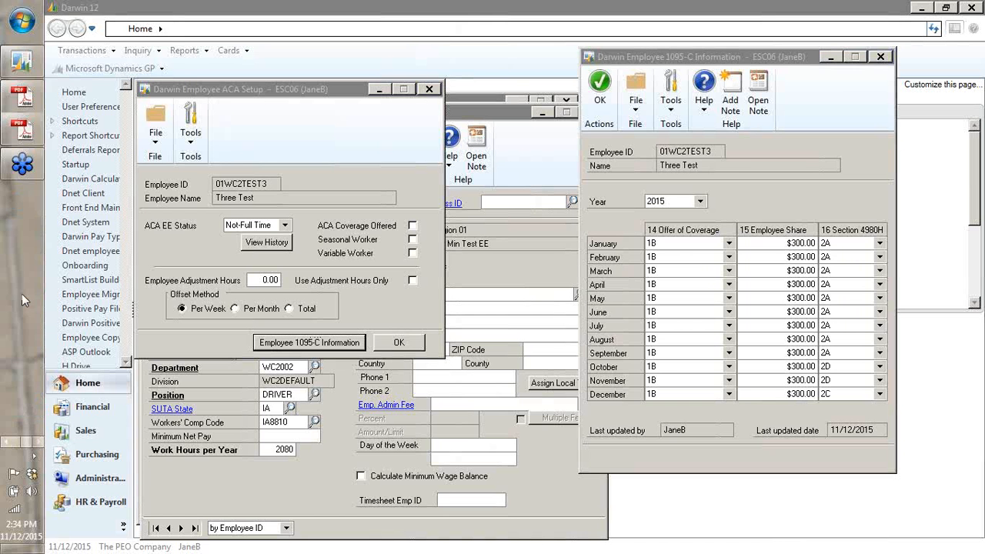
click(17, 57)
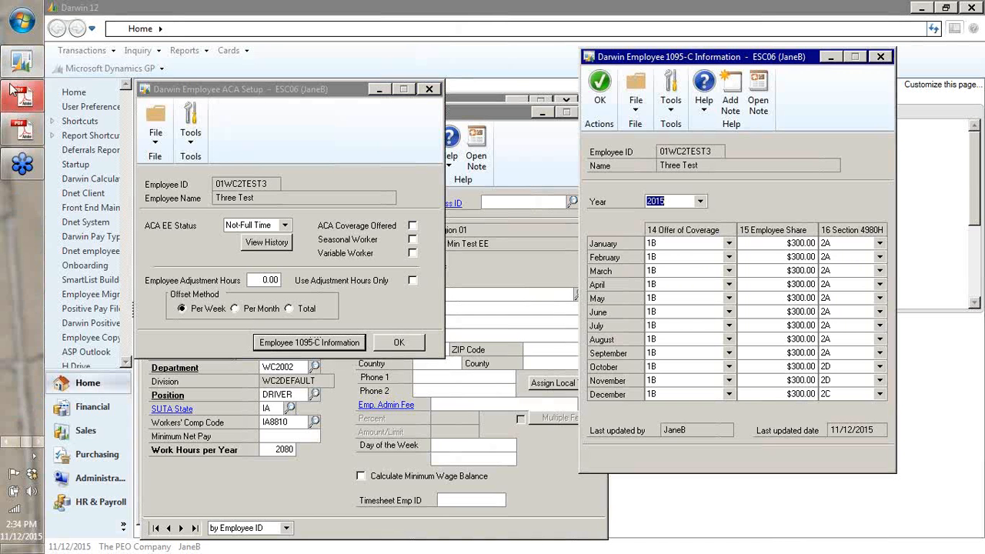
click(22, 62)
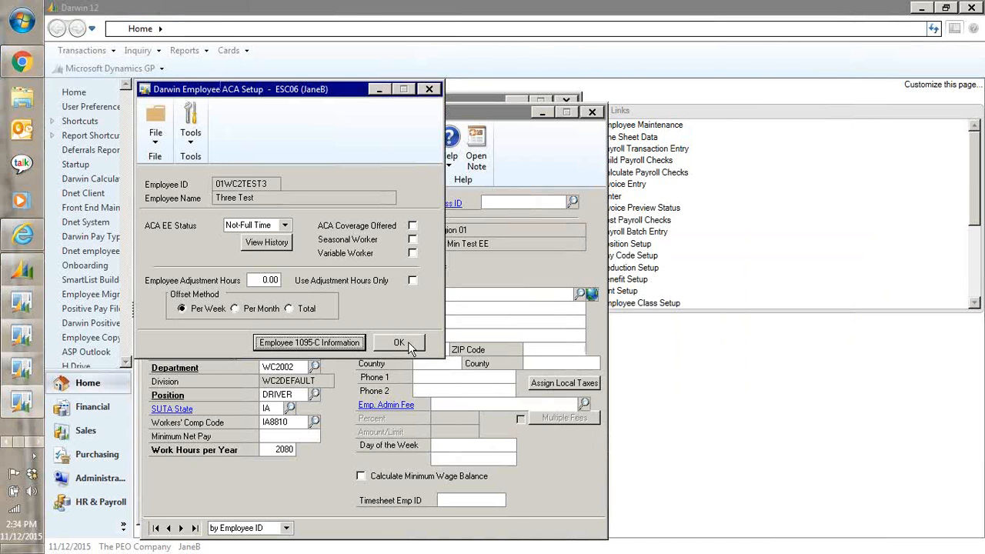
click(15, 373)
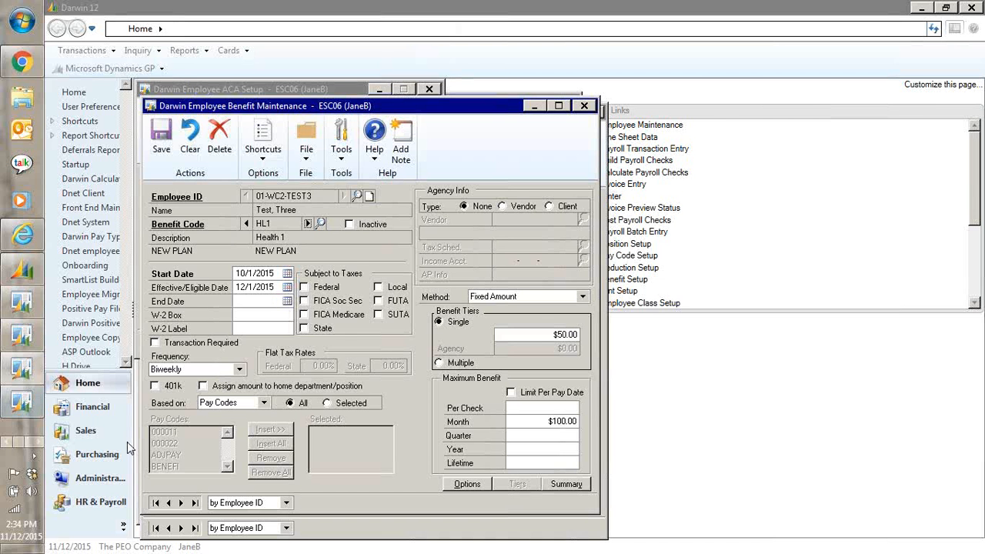
click(18, 402)
click(330, 344)
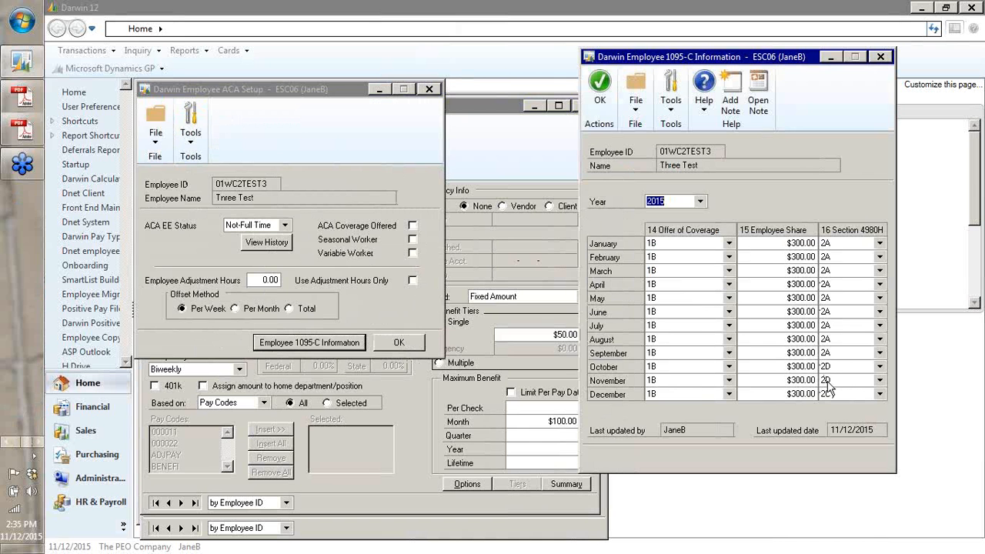
drag(345, 93, 430, 428)
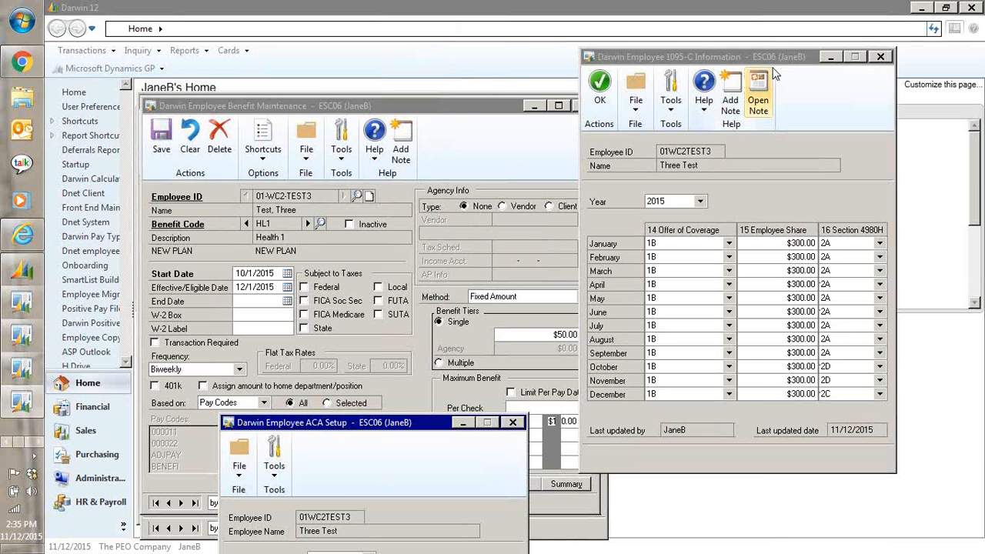
drag(744, 56, 334, 64)
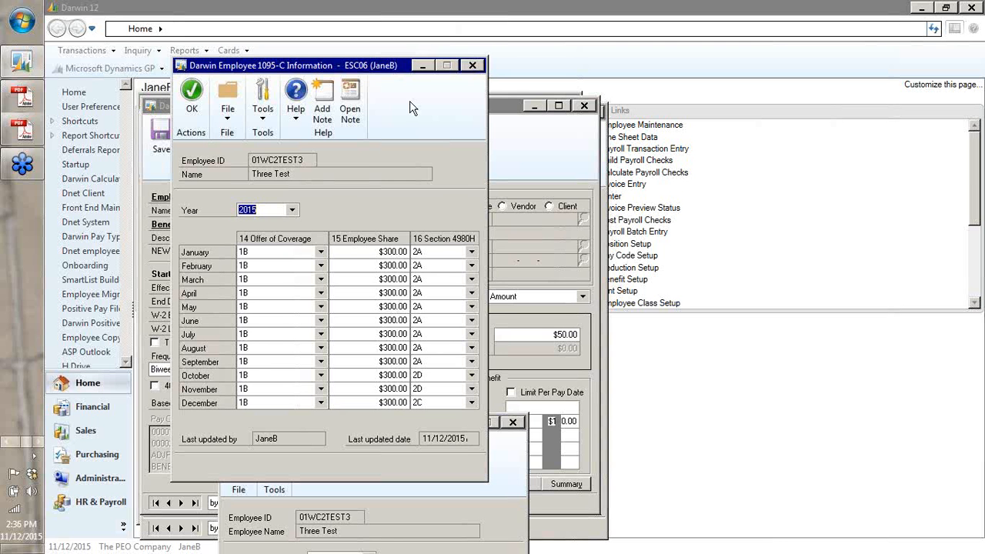
- Close the third employee's 1095-C information, ACA setup, benefit record and maintenance record
click(473, 64)
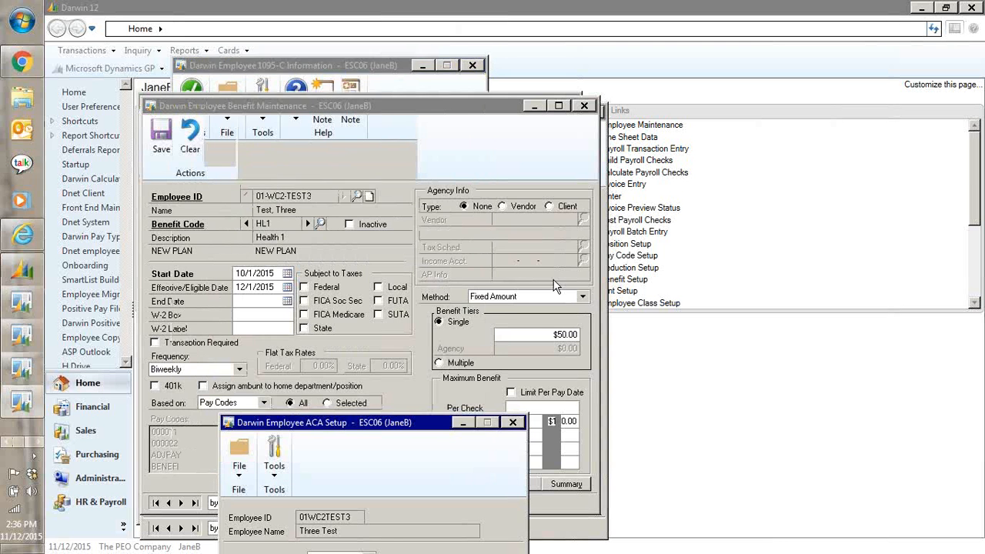
click(513, 422)
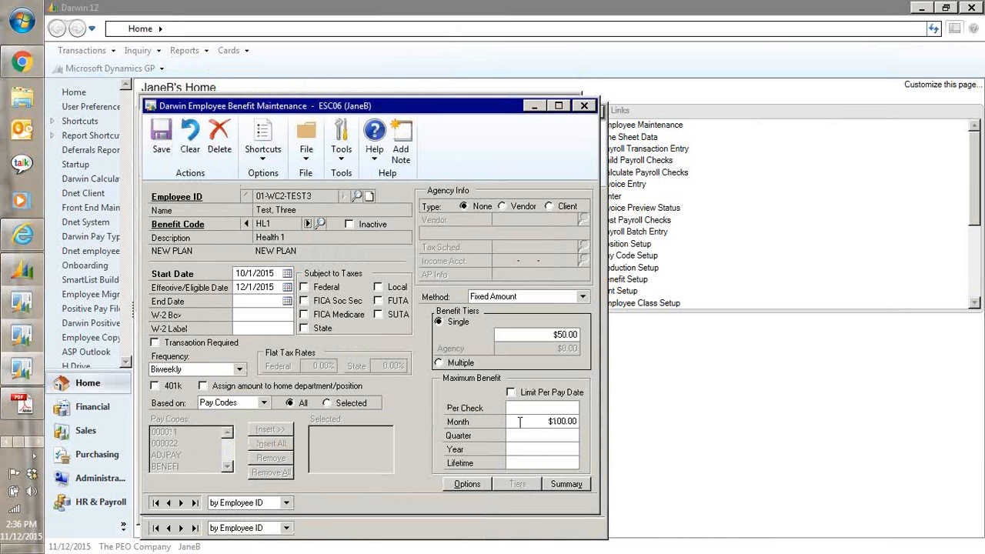
click(585, 106)
click(592, 112)
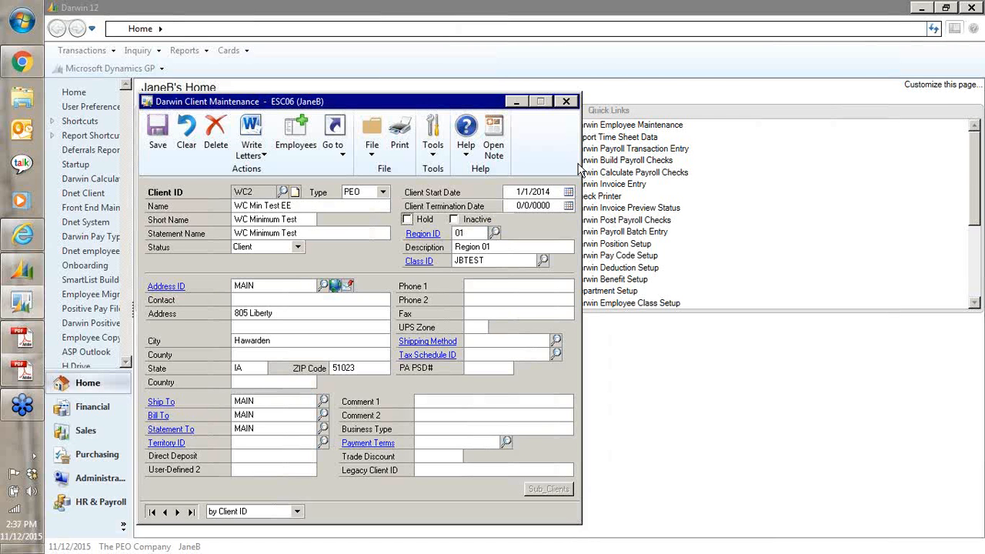
- Switch to the 1094-C PDF in Adobe Acrobat Pro and examine the employer details and Part II ALE member information
click(19, 369)
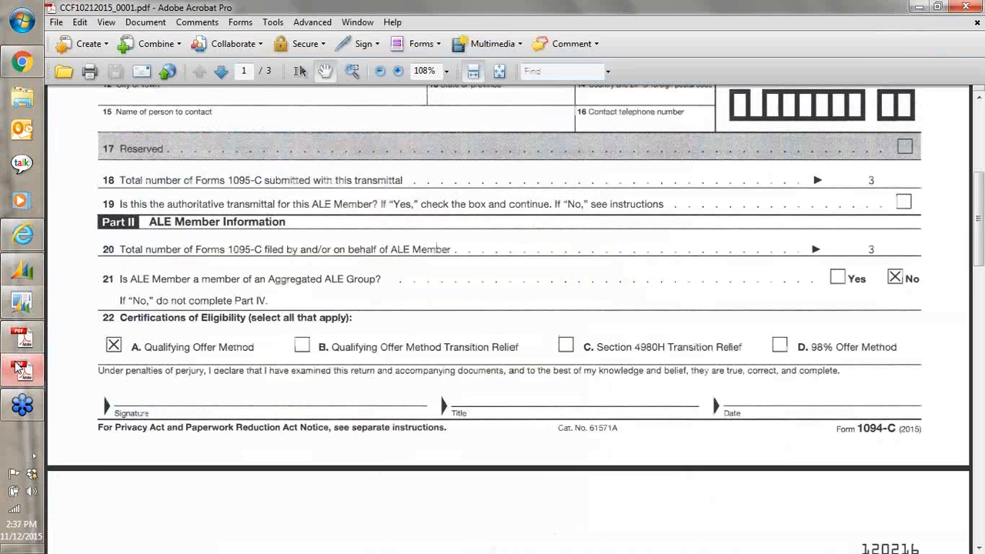
scroll(448, 379, up, 8)
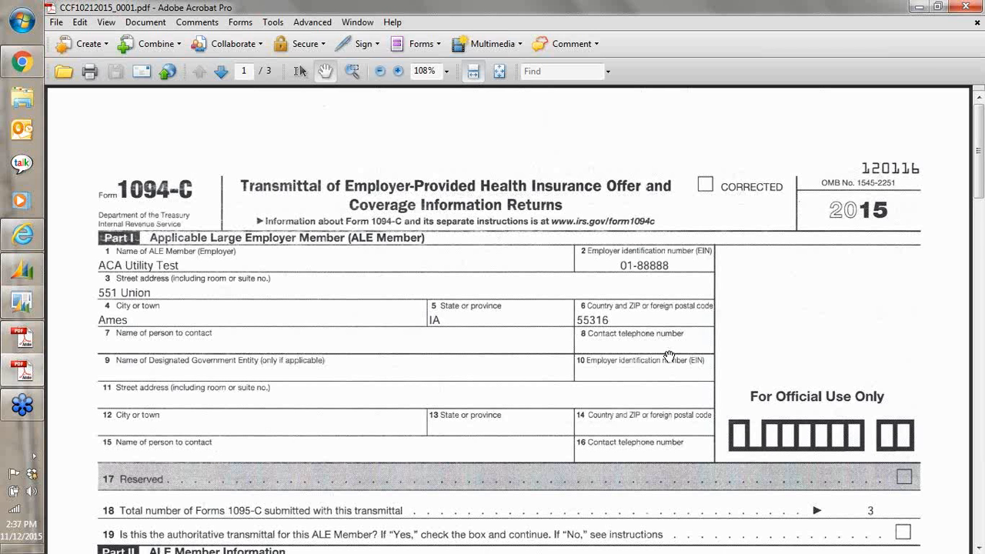
scroll(454, 438, down, 5)
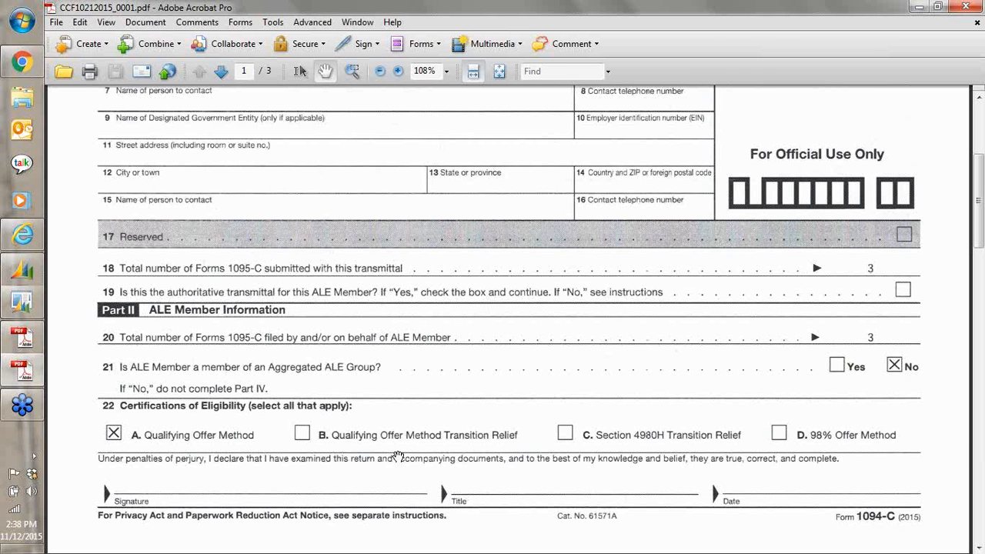
scroll(316, 446, down, 3)
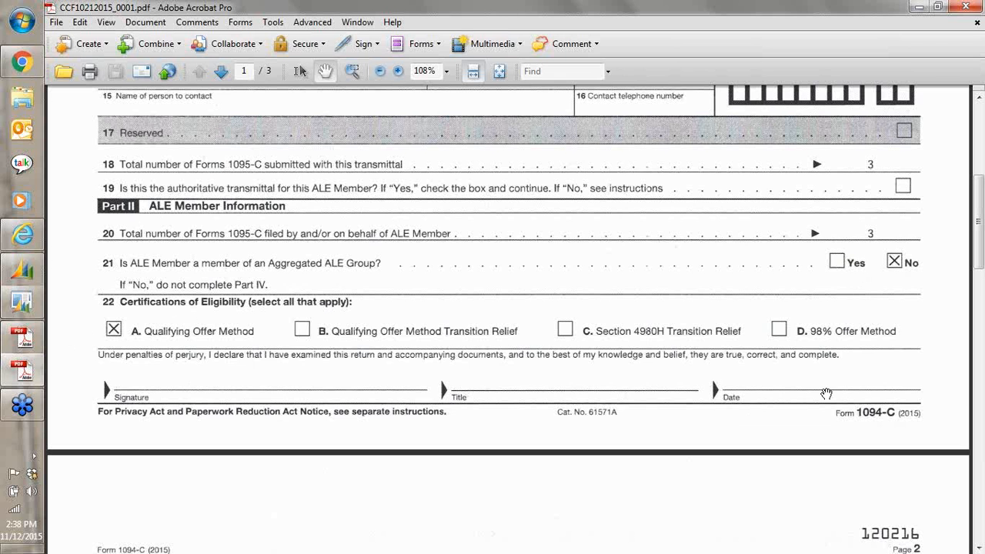
- Compare the line 22 certifications of eligibility with the monthly full-time and total employee counts in Part III of the 1094-C
scroll(825, 393, down, 10)
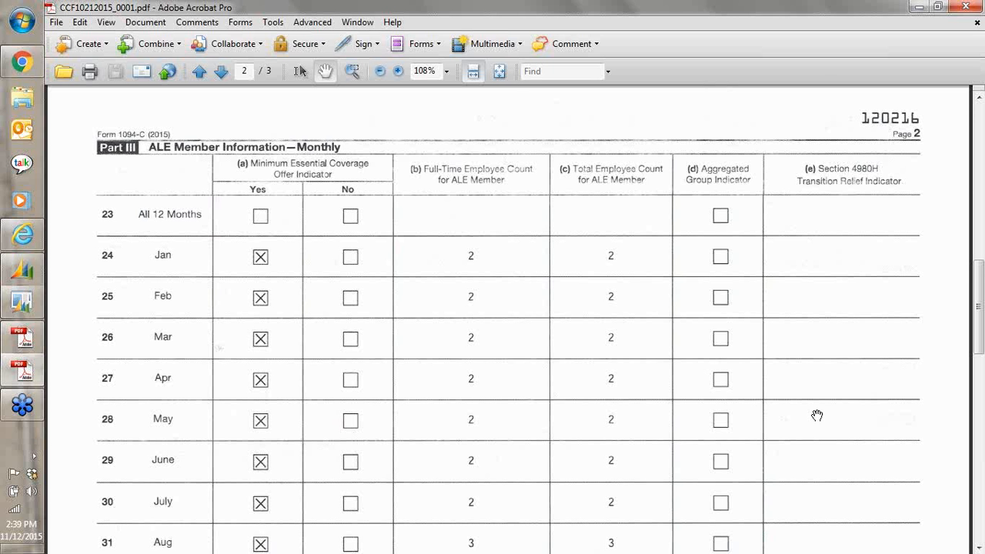
scroll(817, 415, up, 4)
scroll(817, 415, up, 3)
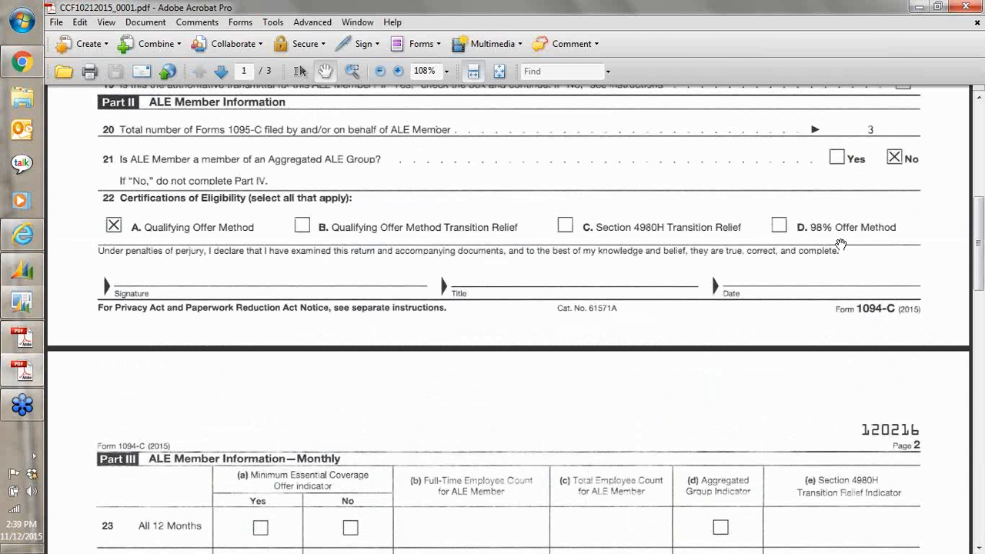
scroll(841, 245, down, 9)
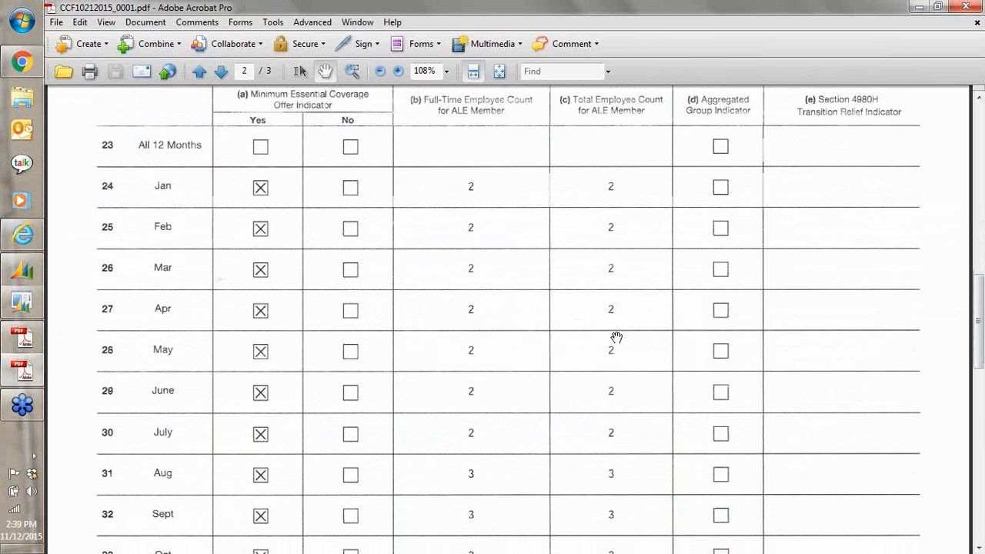
scroll(503, 400, up, 3)
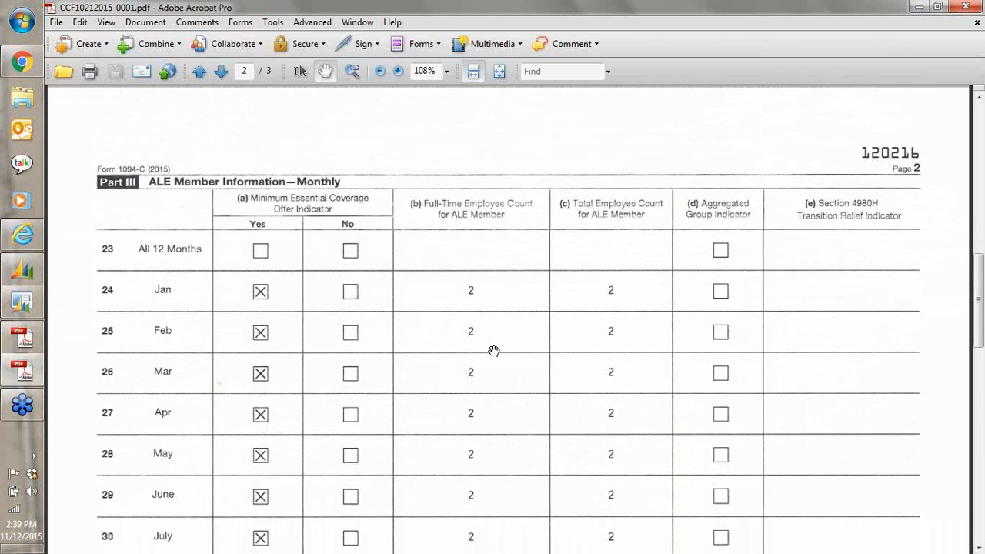
scroll(493, 351, up, 6)
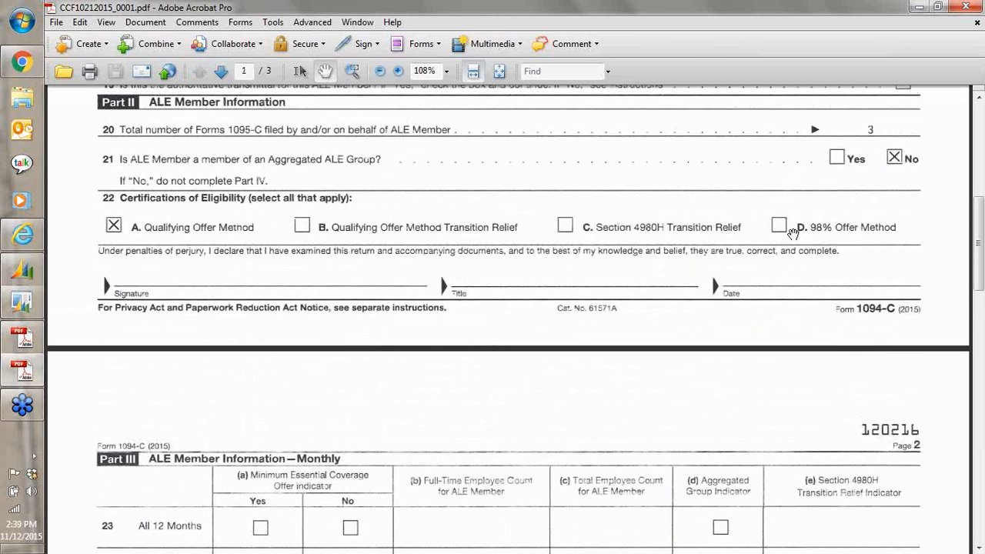
scroll(669, 454, down, 6)
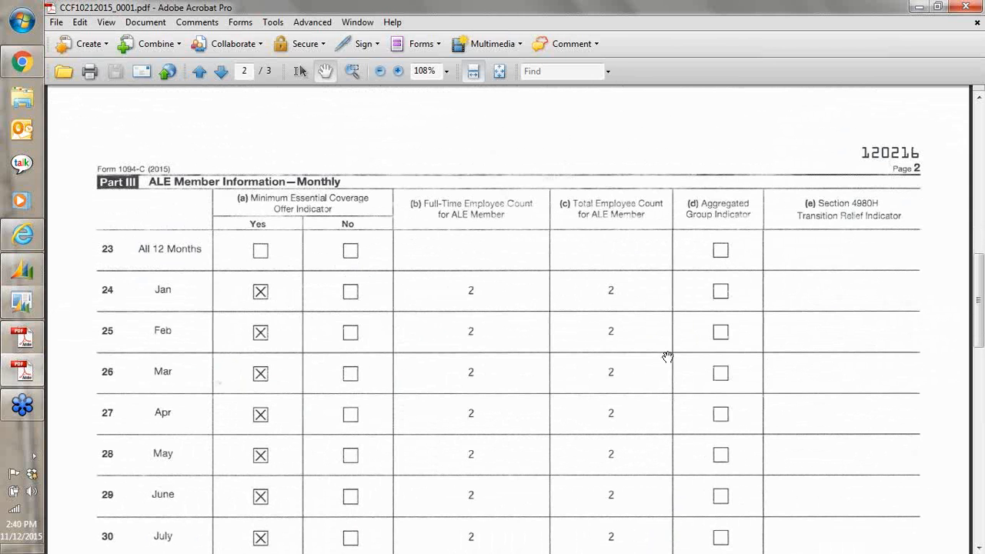
scroll(667, 355, down, 2)
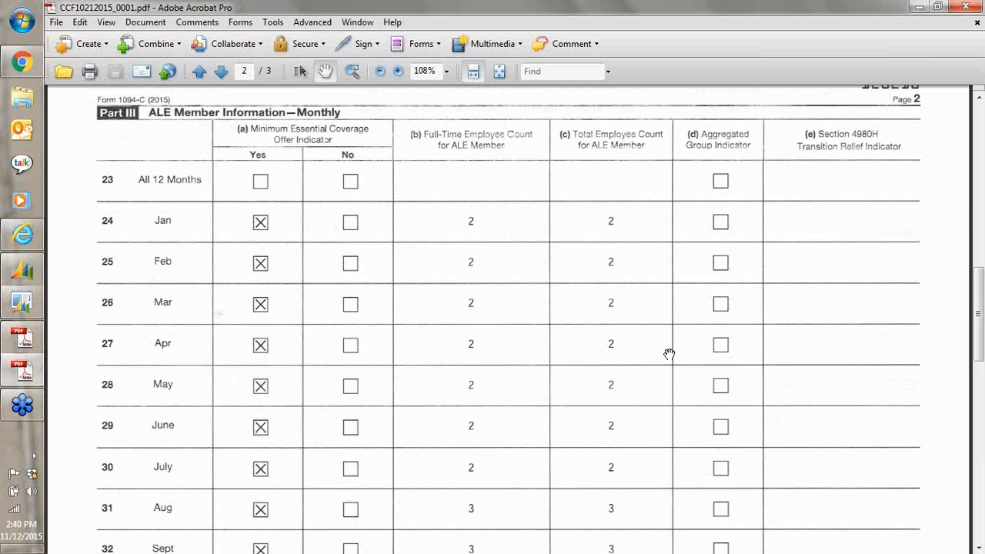
- Review the line 22 transition relief options against the Section 4980H Transition Relief Indicator column in Part III
scroll(668, 354, up, 10)
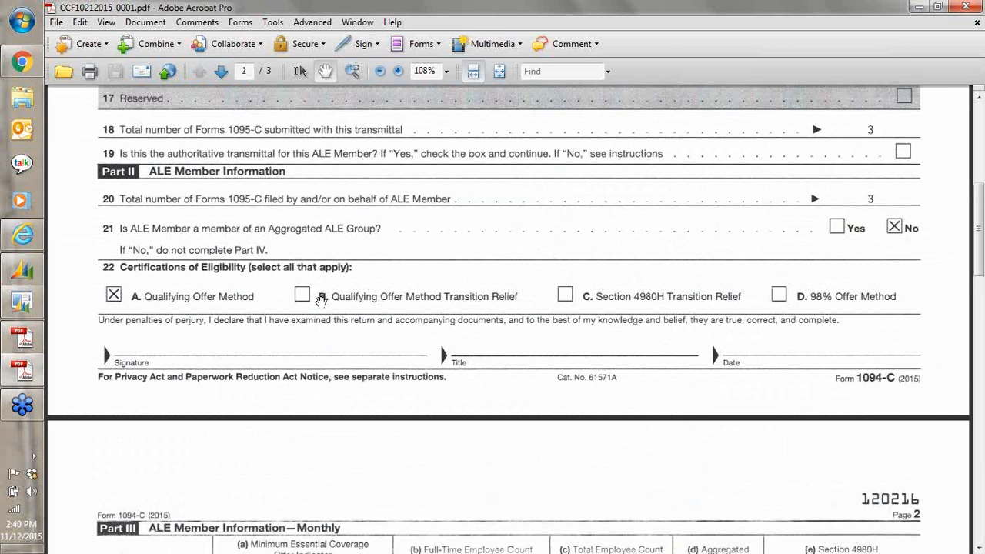
scroll(666, 323, down, 4)
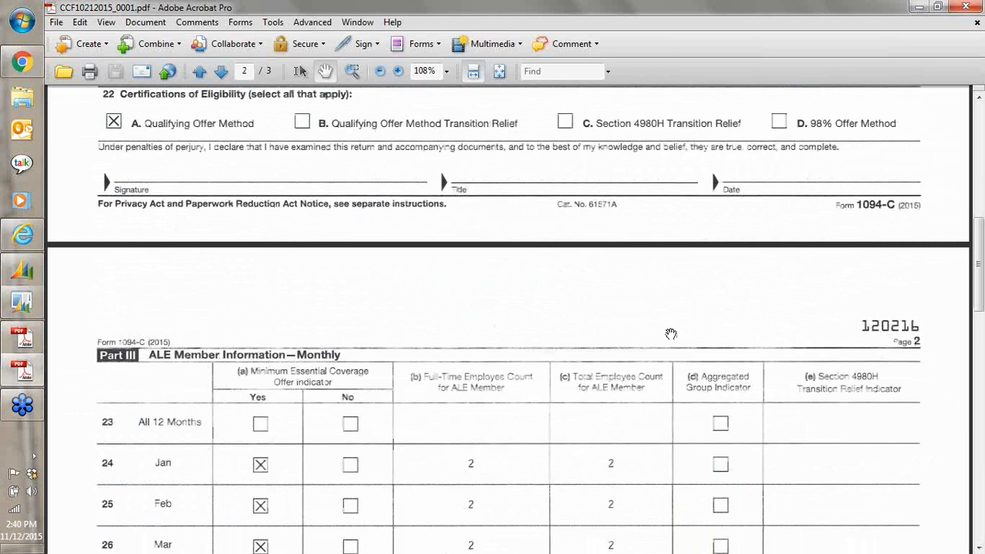
scroll(767, 419, down, 1)
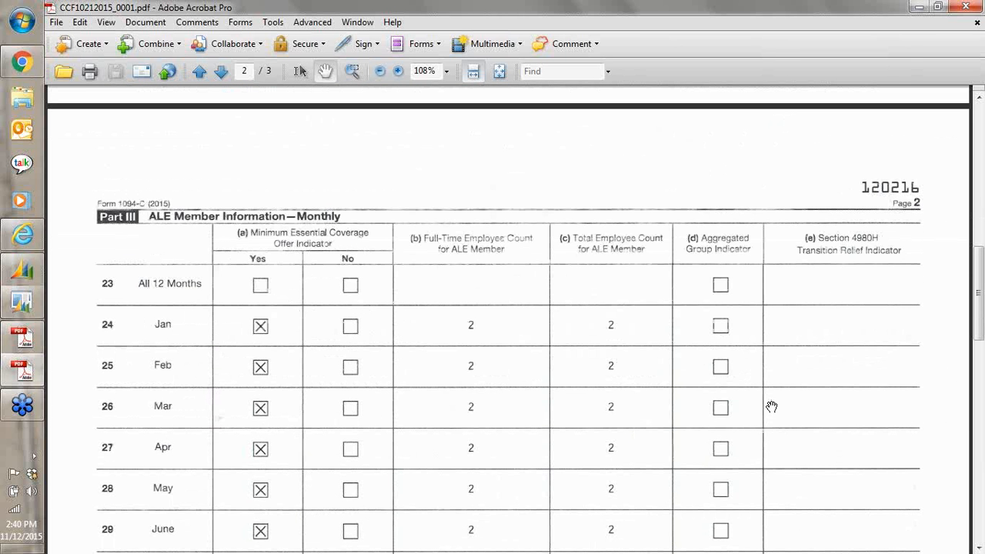
scroll(810, 320, down, 6)
scroll(817, 259, up, 7)
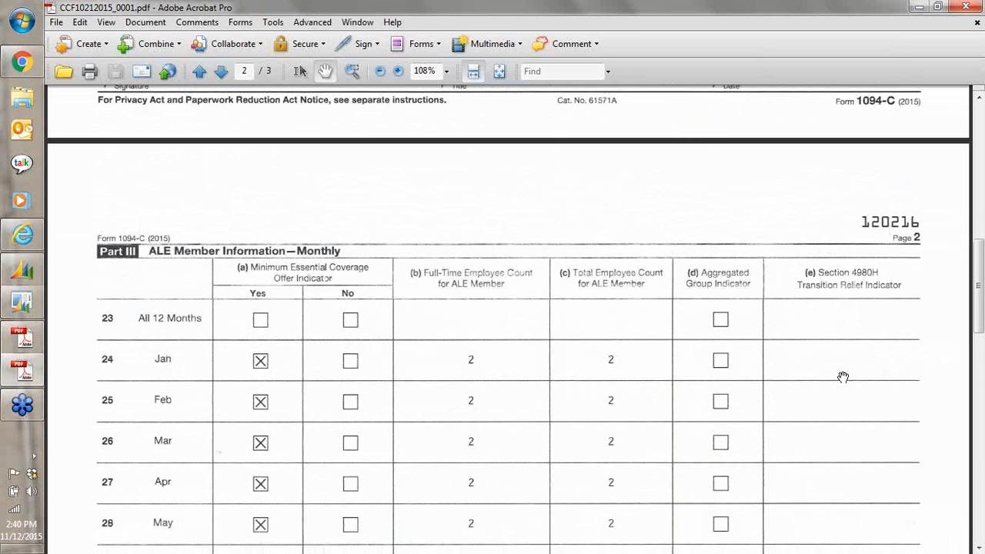
scroll(843, 376, down, 4)
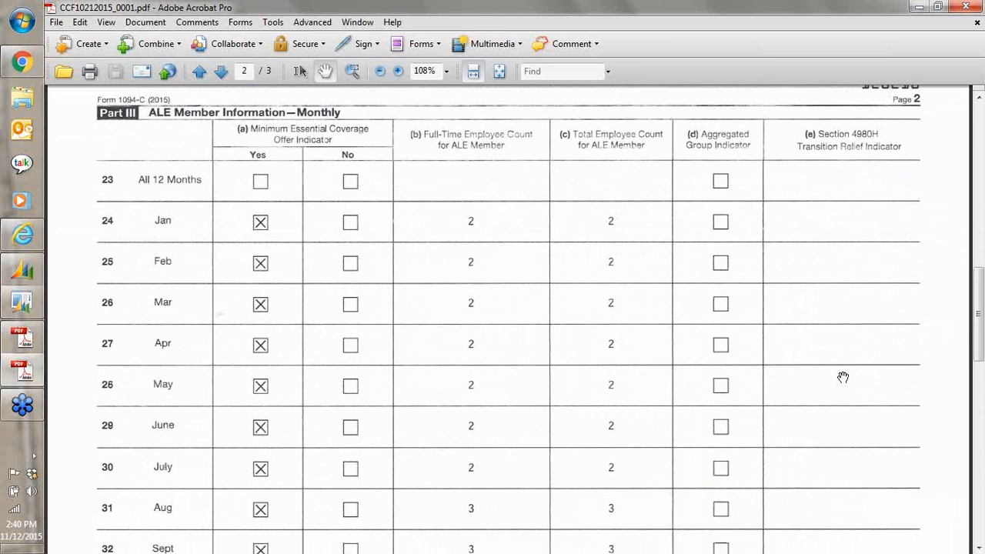
- Examine Part IV, Other ALE Members of Aggregated ALE Group, and minimise the 1094-C PDF
scroll(843, 381, down, 15)
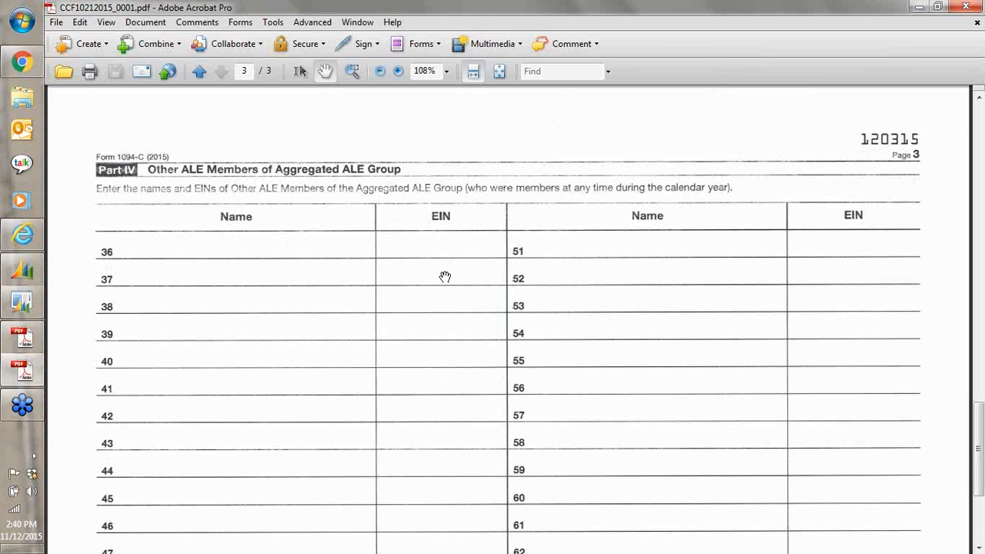
click(919, 9)
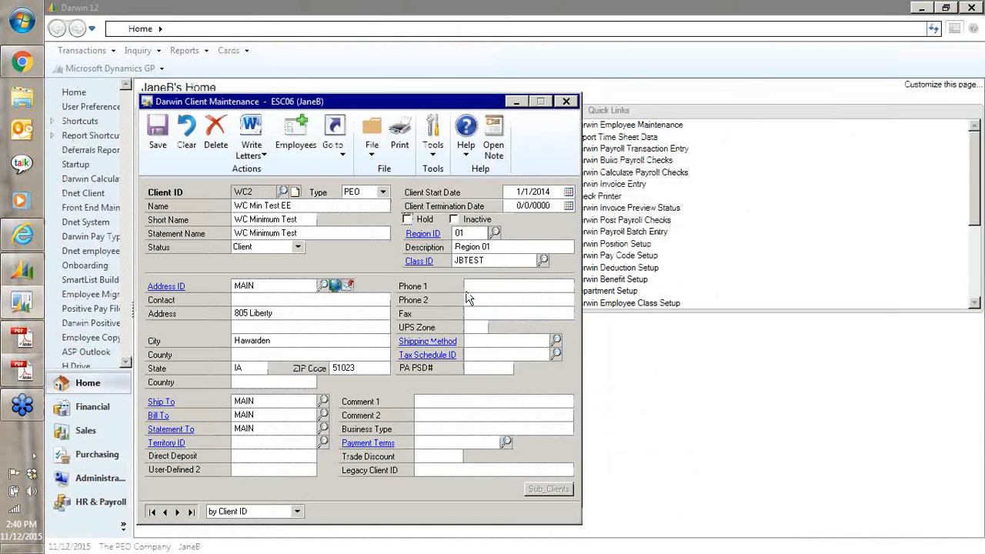
- Open the 1095-C PDF and examine the employee offer and coverage lines and the Part III covered individuals section
click(20, 340)
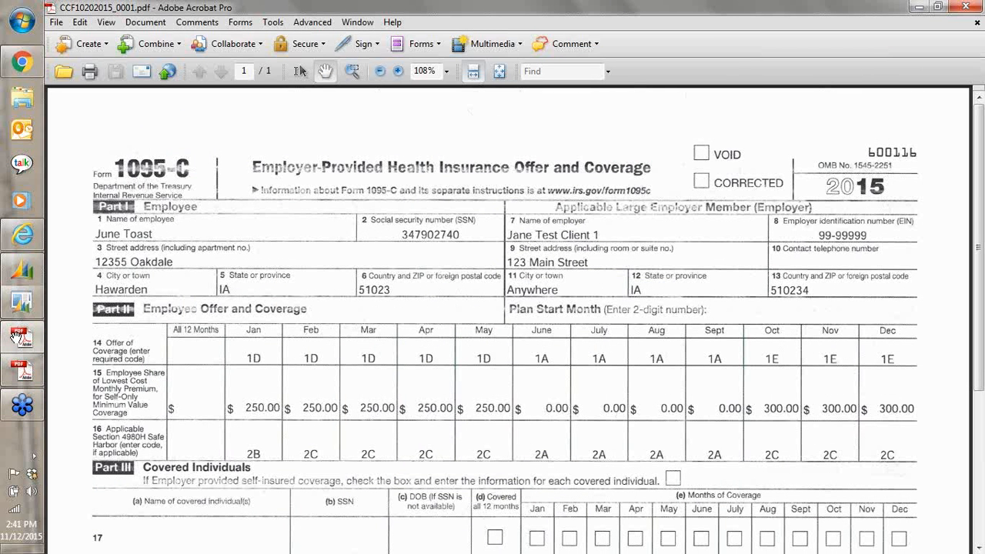
scroll(451, 303, down, 5)
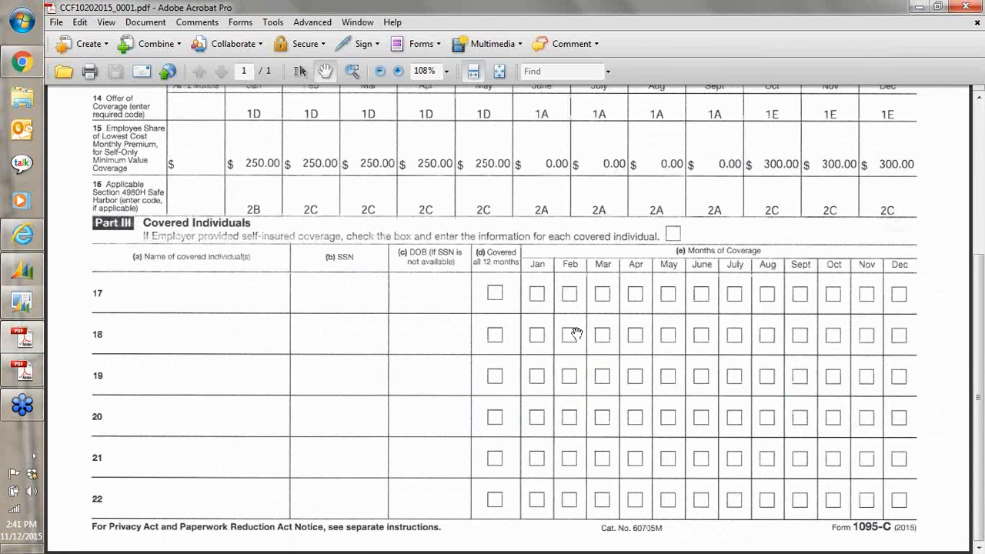
- Examine the 1095-C employee and employer details, Plan Start Month and lines 14 to 16, and minimise the PDF
scroll(575, 333, up, 5)
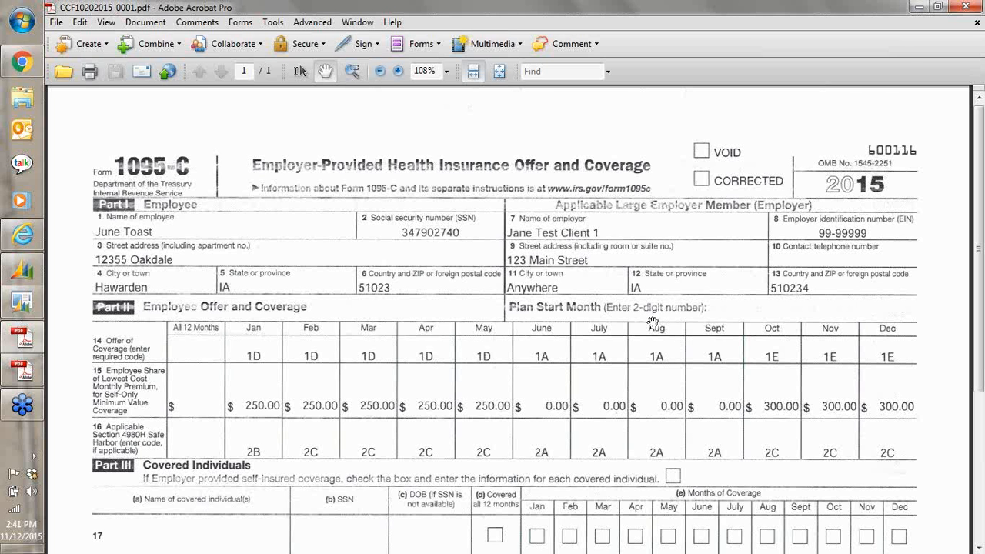
scroll(621, 439, down, 5)
scroll(616, 452, up, 5)
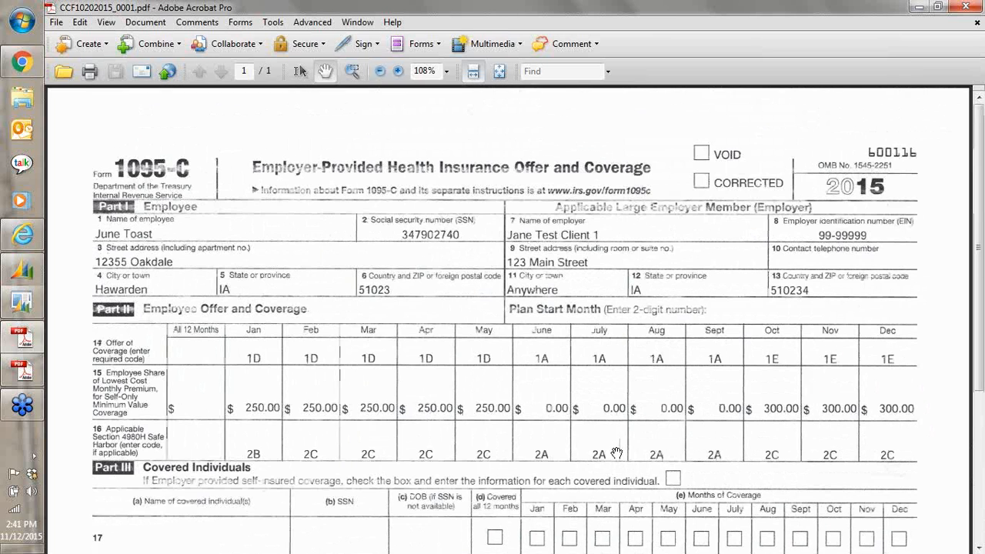
scroll(616, 449, down, 1)
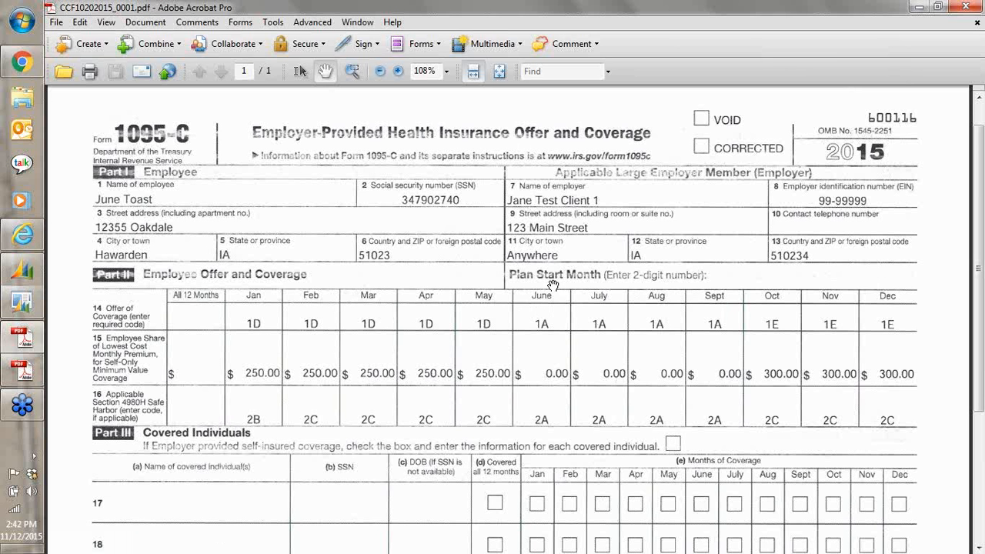
click(920, 7)
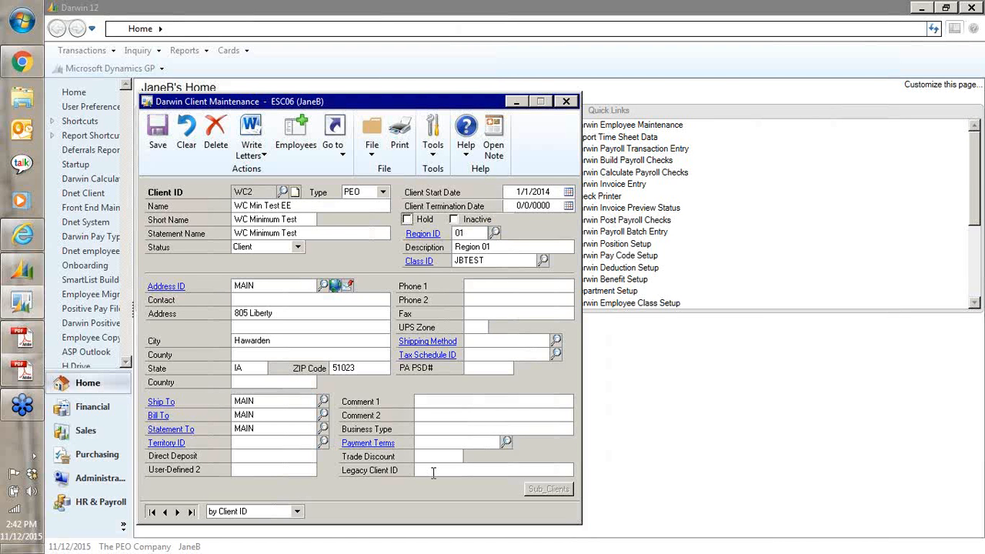
- Open the third test employee of client WC2 and review the monthly 1095-C information in the employee's ACA setup
click(293, 140)
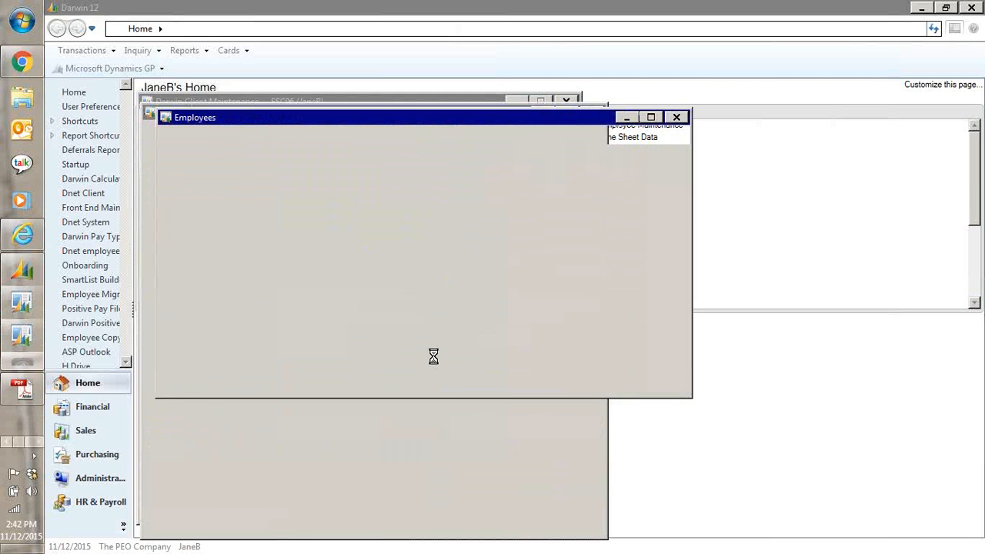
click(340, 280)
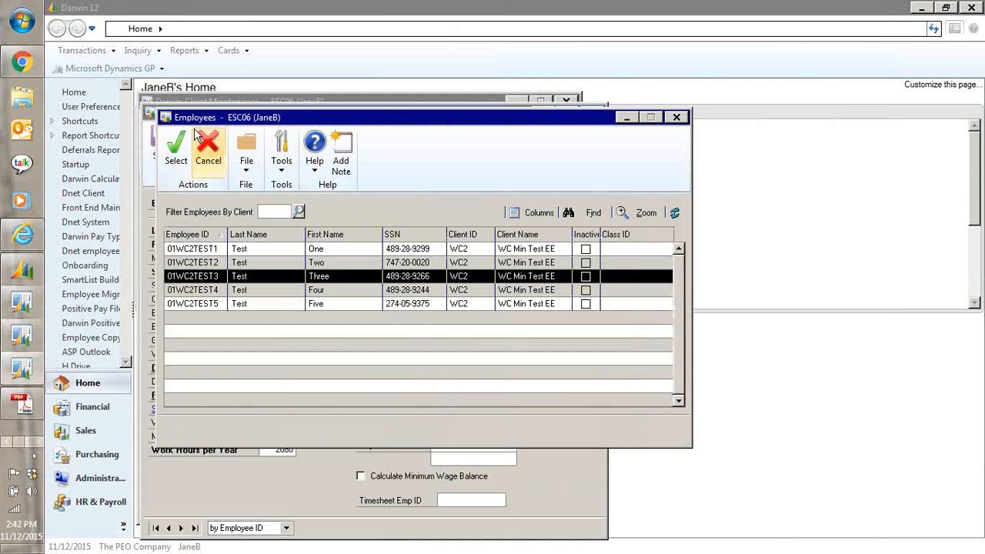
click(176, 142)
click(317, 150)
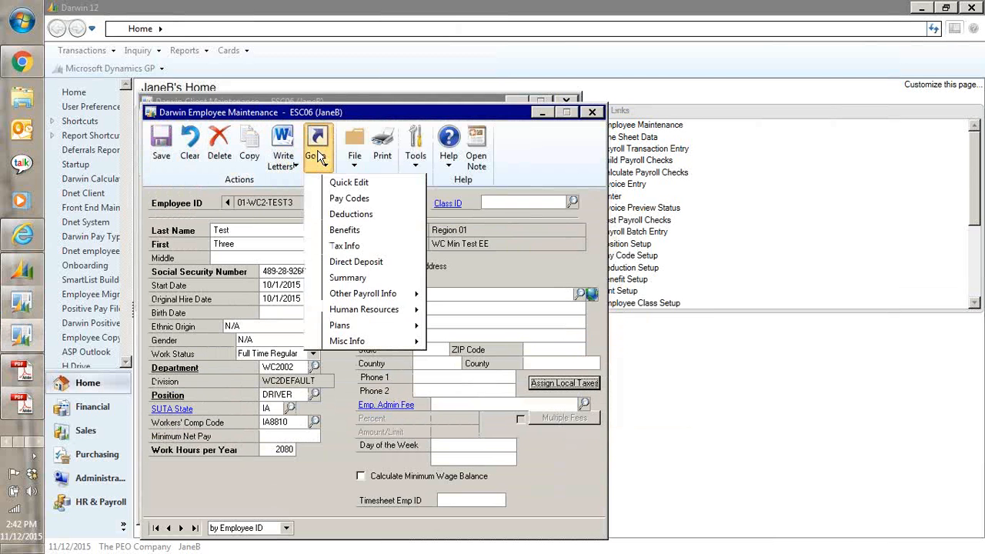
mouse_move(350, 312)
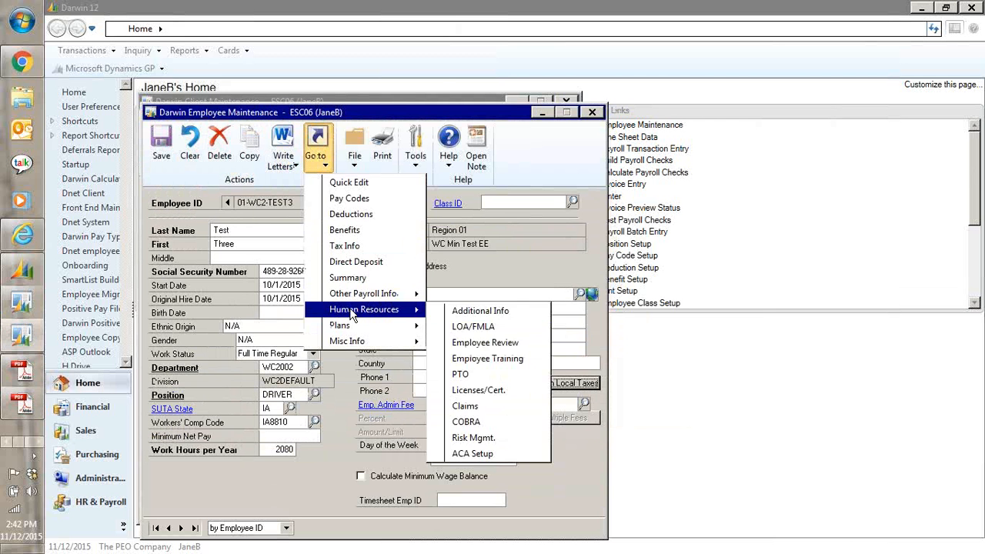
click(486, 455)
click(306, 341)
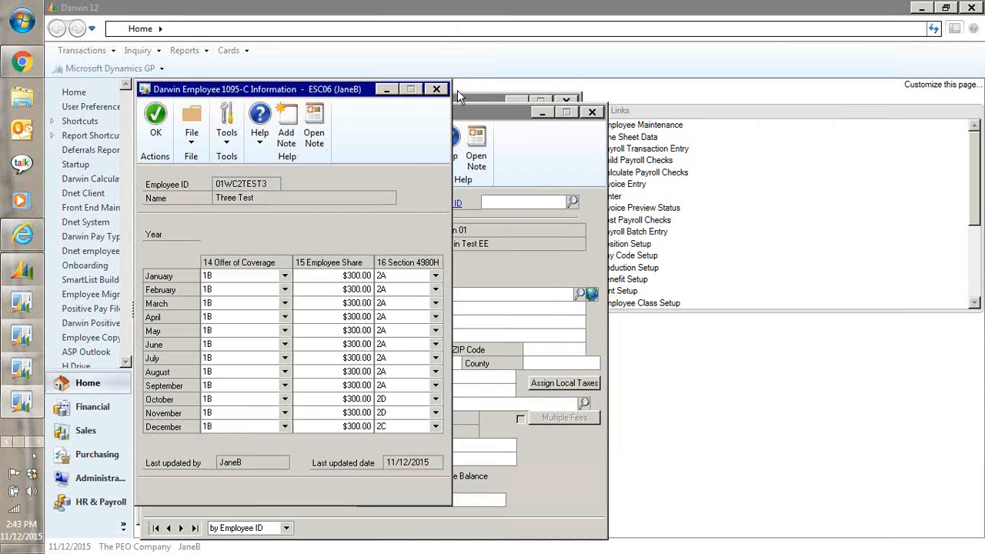
- Close the 1095-C, ACA setup and employee windows, and close client WC2's record, discarding changes
click(436, 89)
click(431, 89)
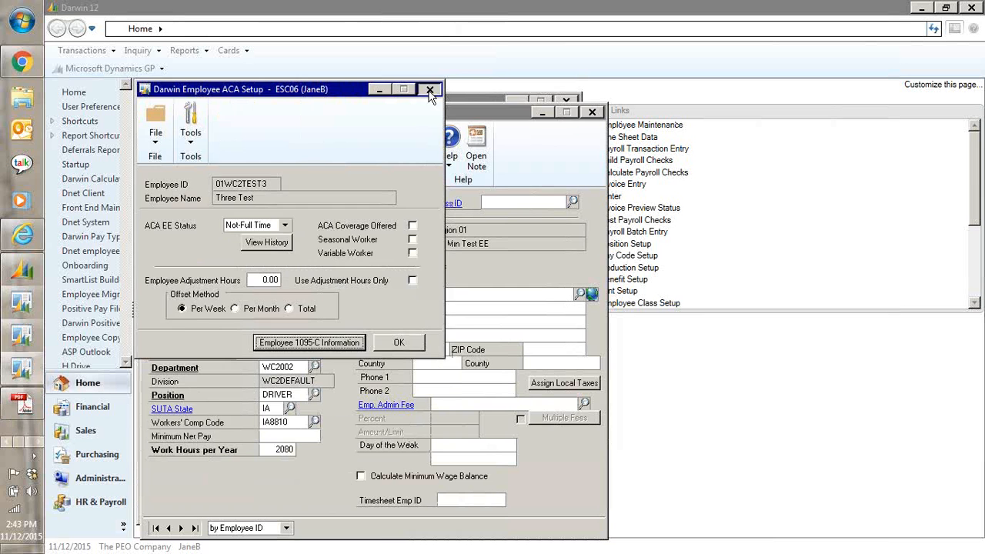
click(591, 113)
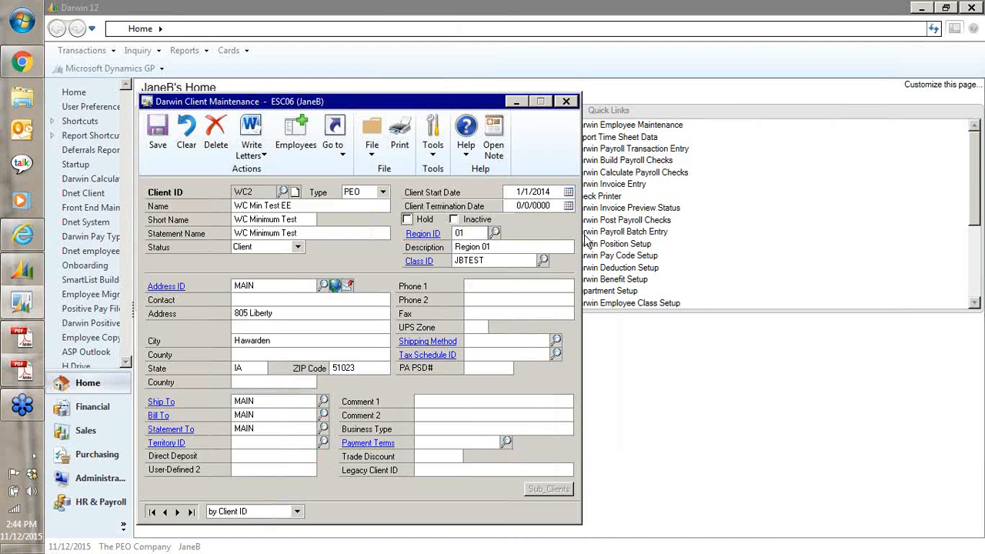
click(566, 101)
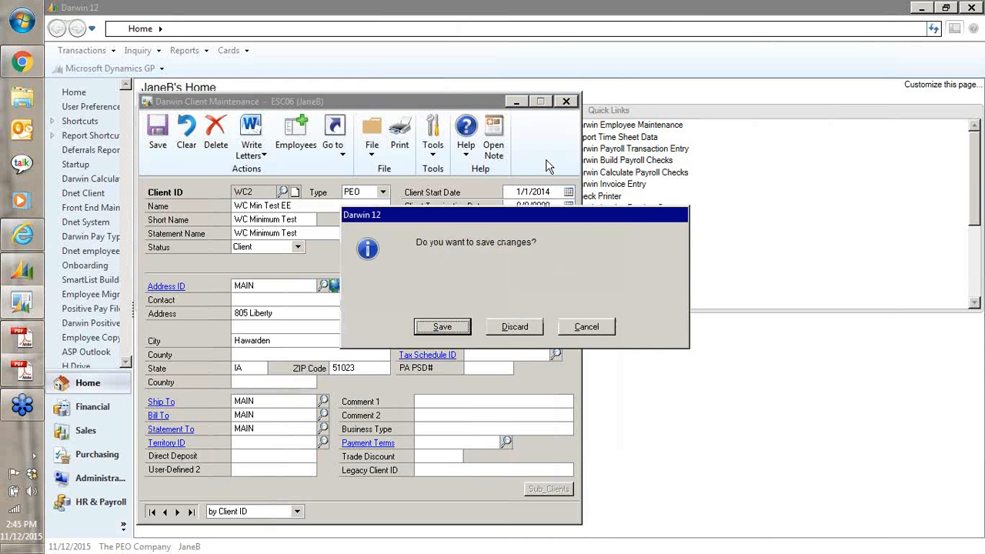
click(514, 327)
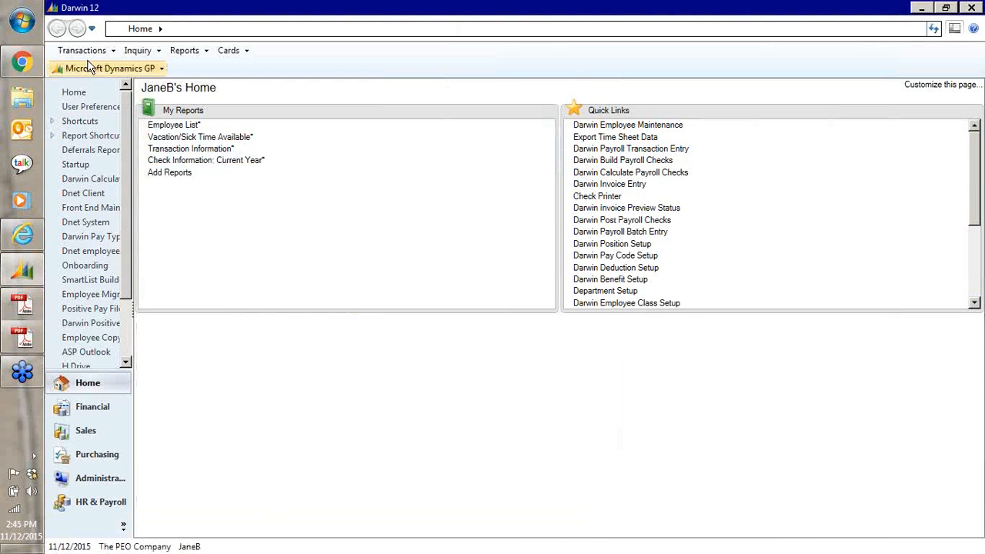
- Open the company-level unemployment tax setup for tax code FL and review its Effective SUTA entry
click(90, 68)
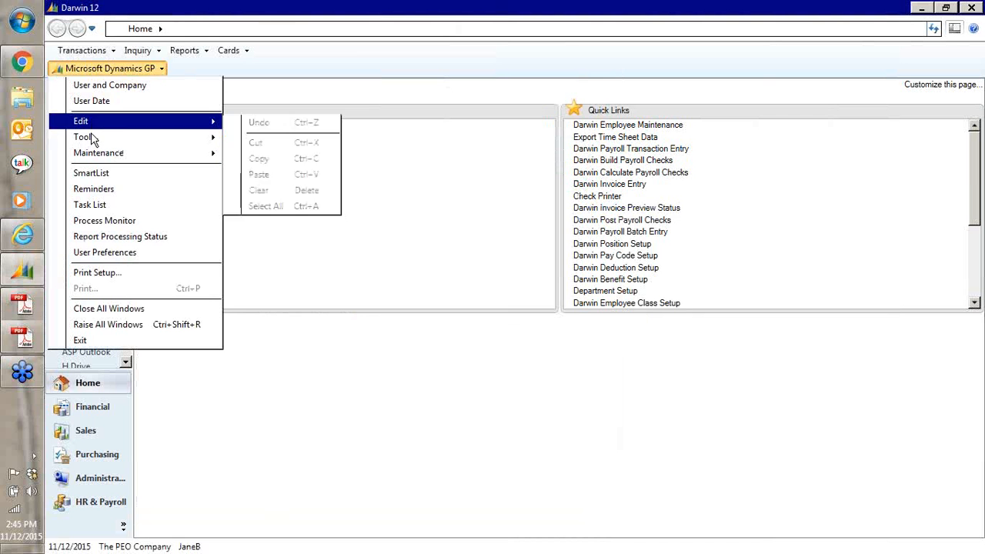
mouse_move(84, 137)
mouse_move(259, 139)
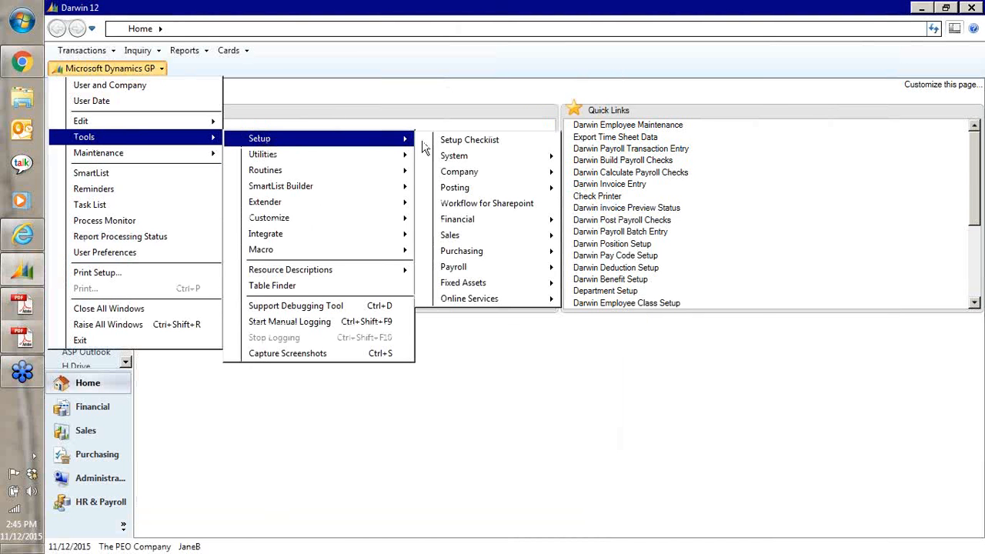
mouse_move(480, 269)
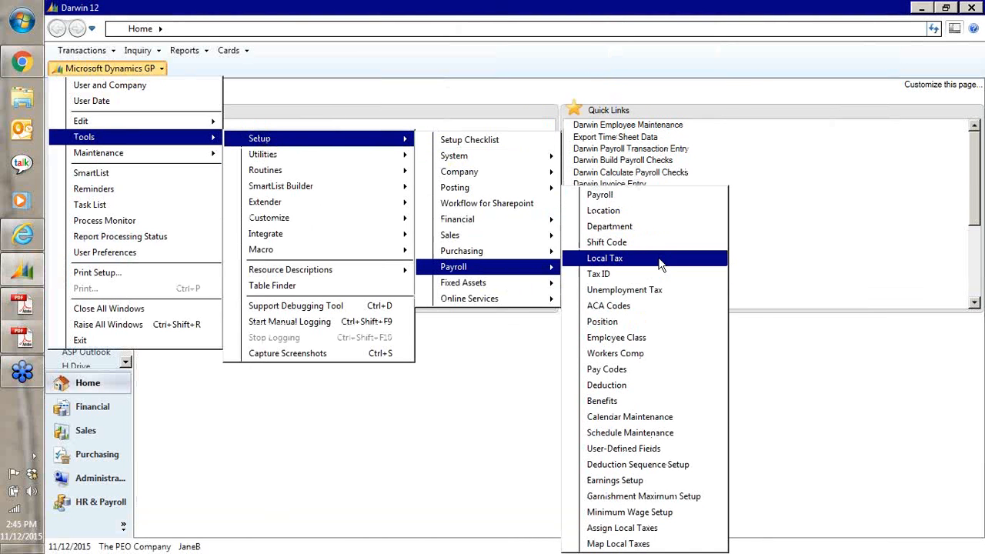
click(660, 290)
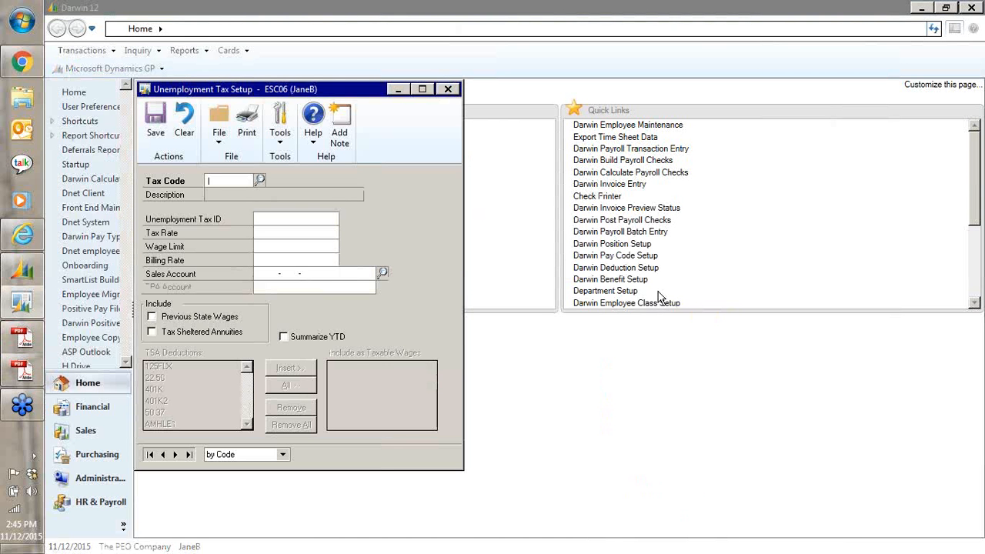
text(FL)
key(Tab)
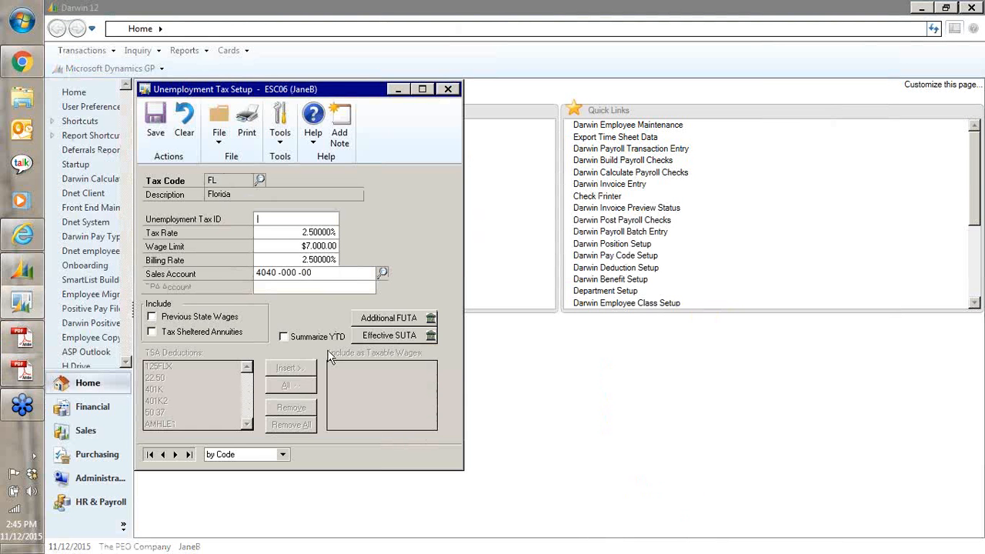
click(410, 338)
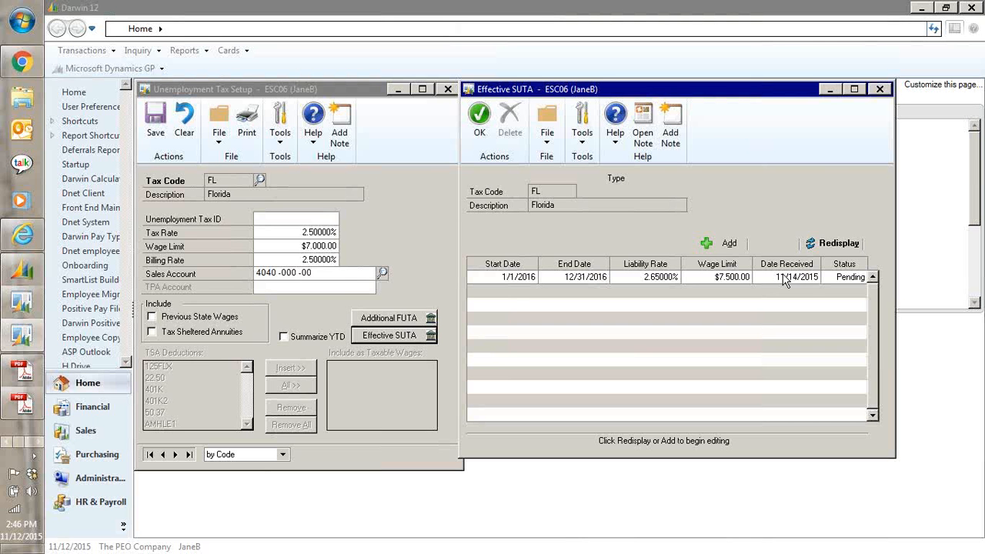
click(521, 282)
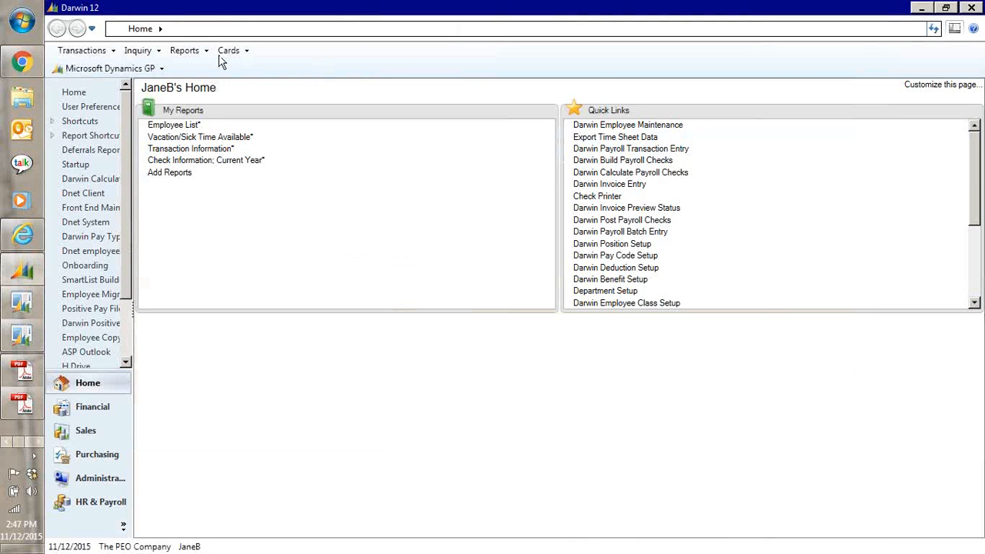
- Open Client Maintenance and load client JBM
click(231, 51)
mouse_move(258, 99)
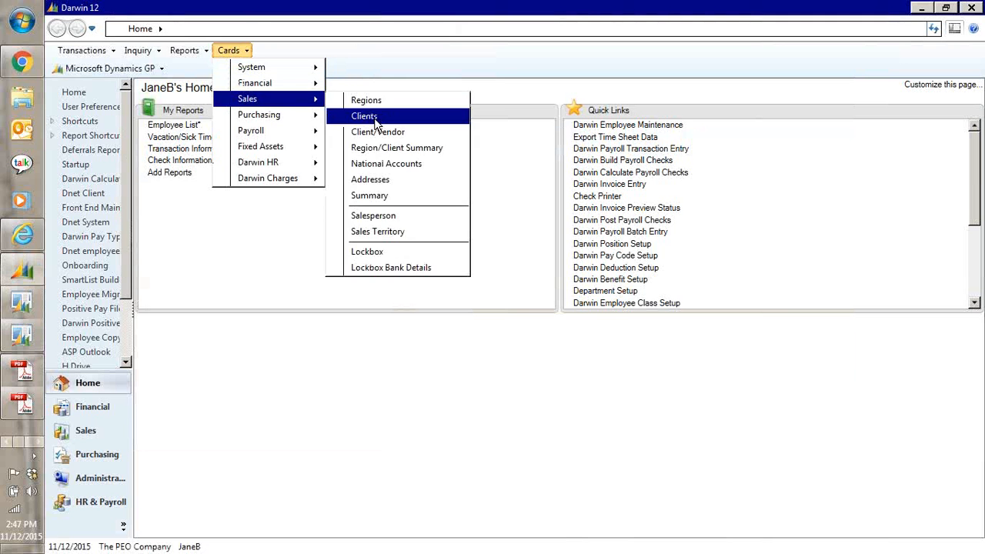
click(373, 116)
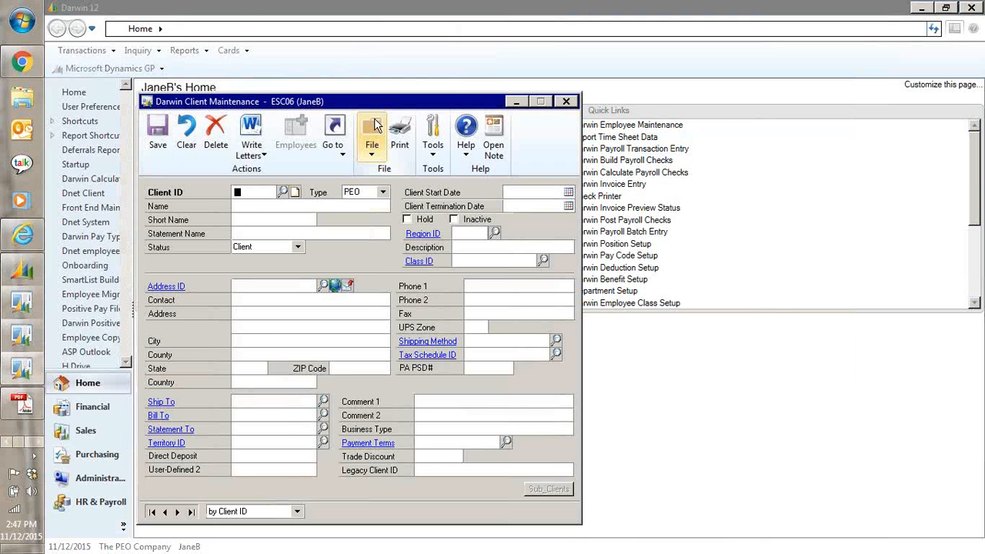
click(372, 127)
key(Escape)
text(JBM)
key(Tab)
- Check the Effective SUTA entries for tax code FL in client JBM's SUTA setup and close that setup
click(334, 137)
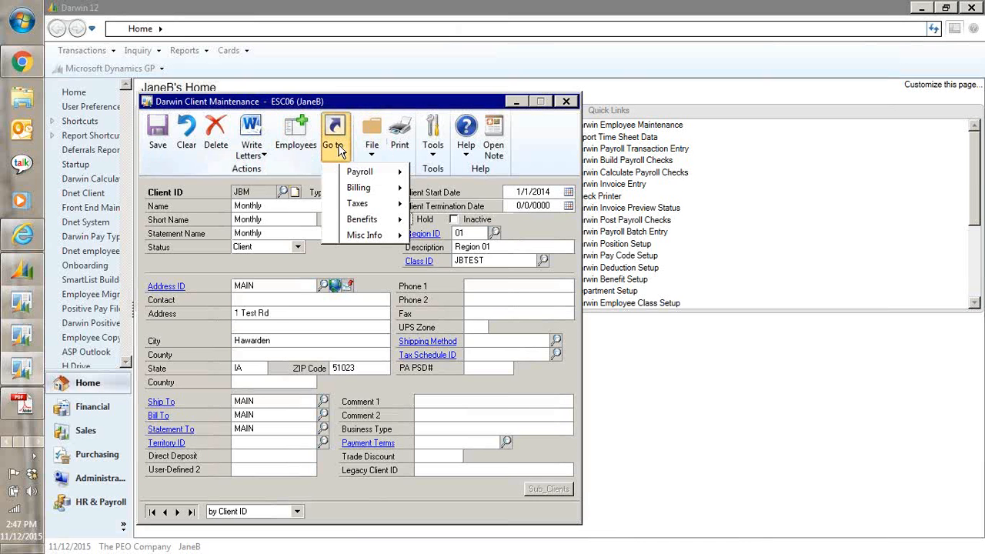
mouse_move(358, 205)
click(490, 201)
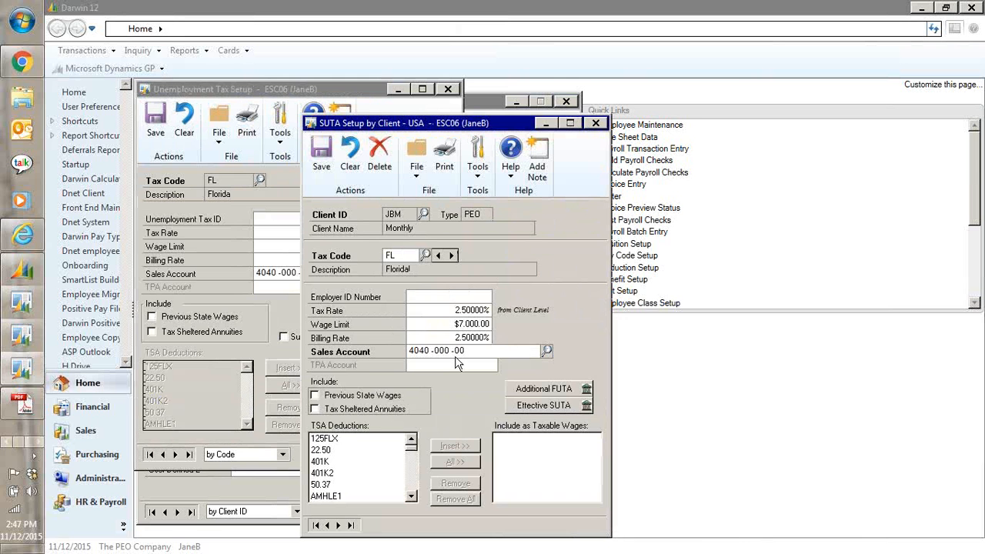
click(523, 409)
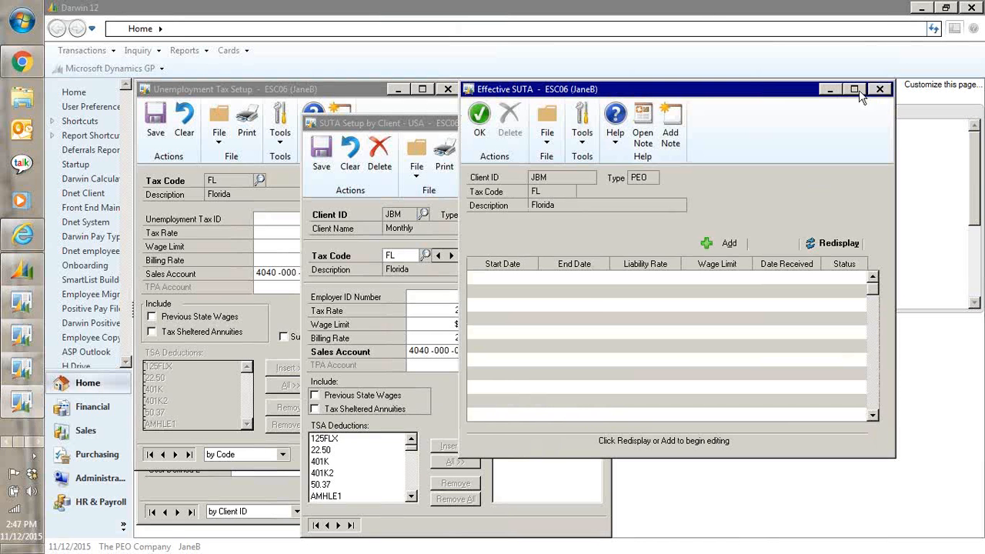
click(879, 88)
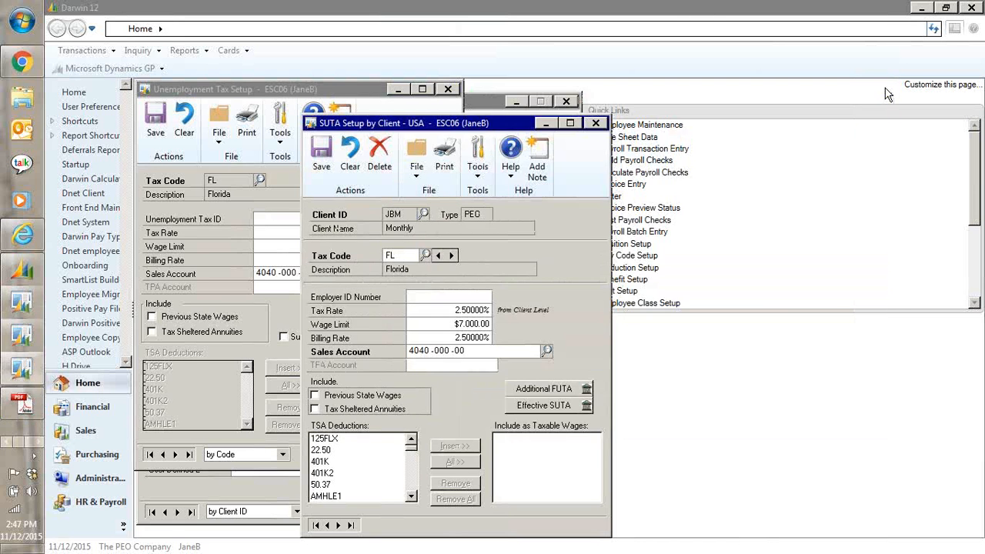
click(596, 123)
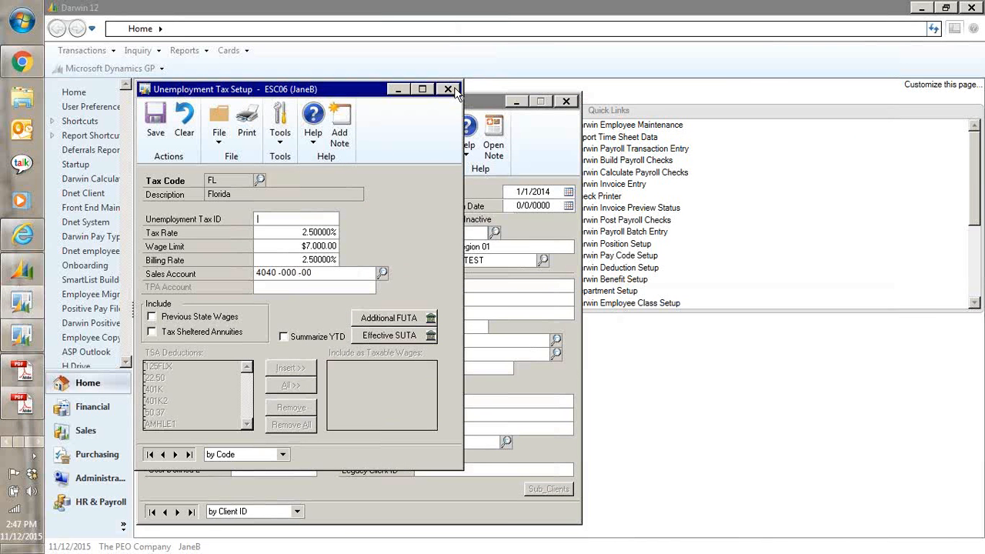
- Run a report-only rolldown of Florida's 1/1/2016 to 12/31/2016 effective SUTA entry for client JBM, and close the report
click(412, 336)
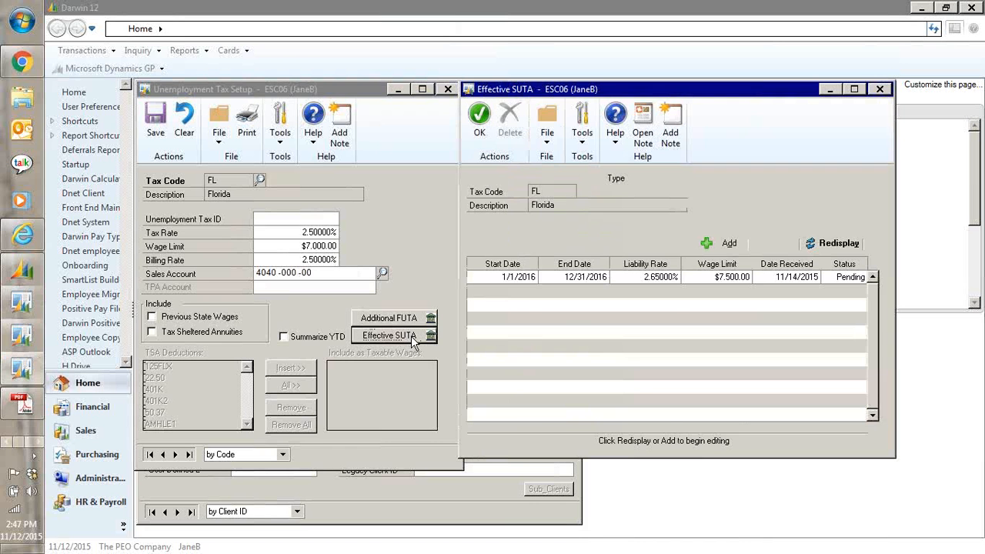
click(502, 277)
click(487, 245)
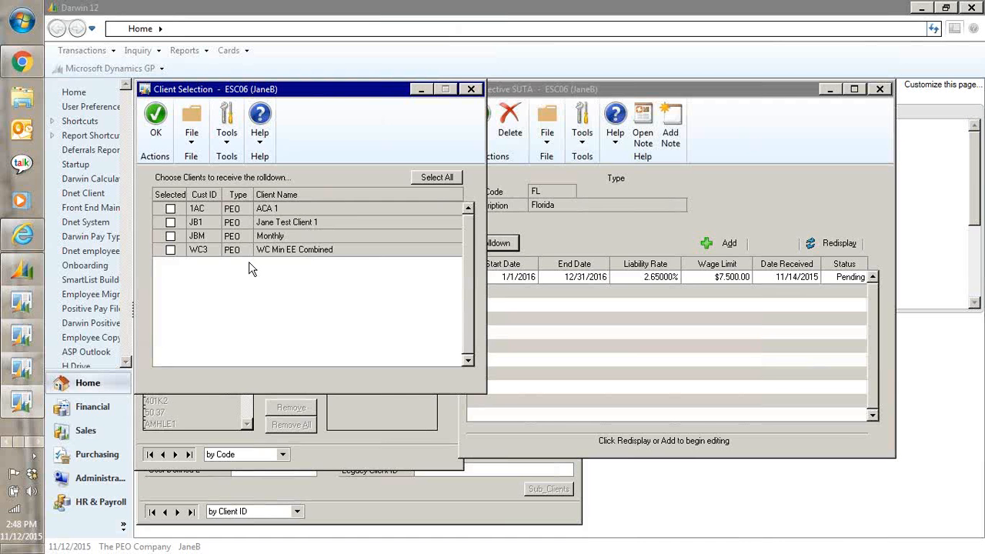
click(172, 237)
click(156, 131)
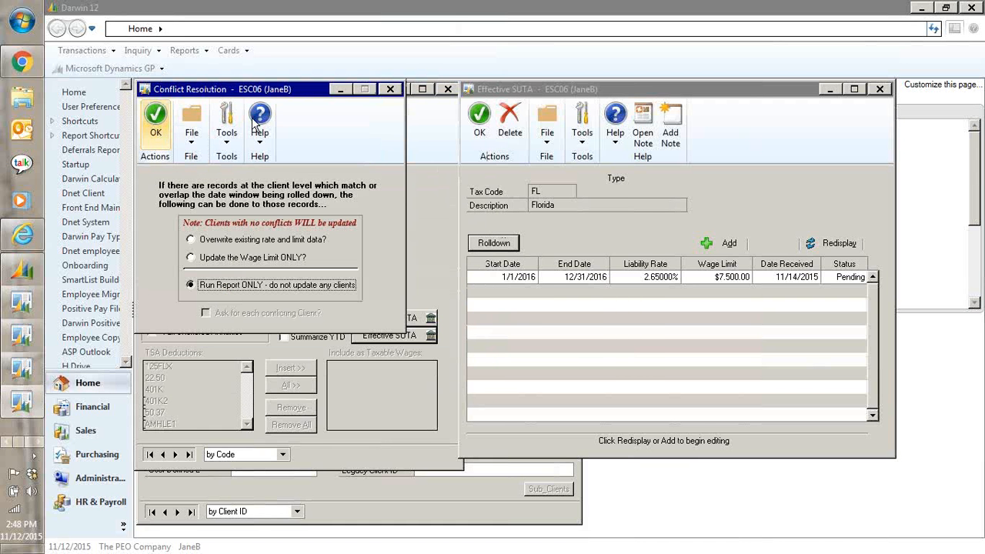
drag(295, 93, 539, 132)
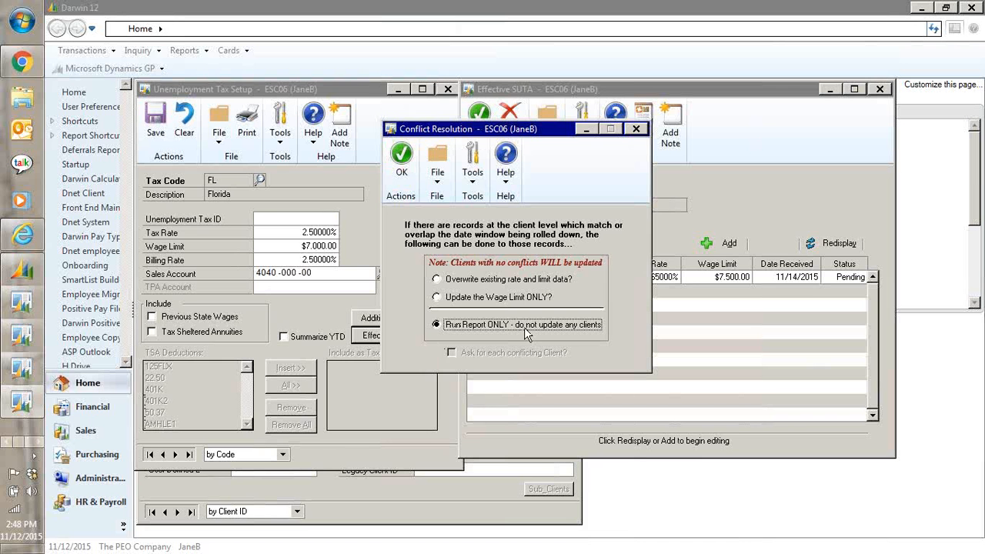
click(400, 158)
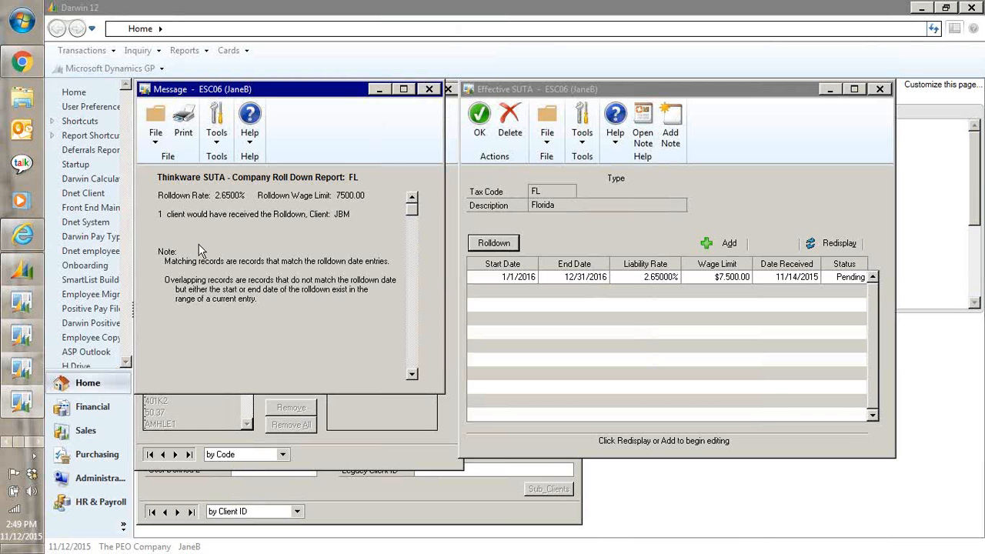
click(429, 89)
- Roll Florida's 2016 effective SUTA entry down to client JBM, overwriting existing rate and limit data, and close the report and company-level setup
click(495, 243)
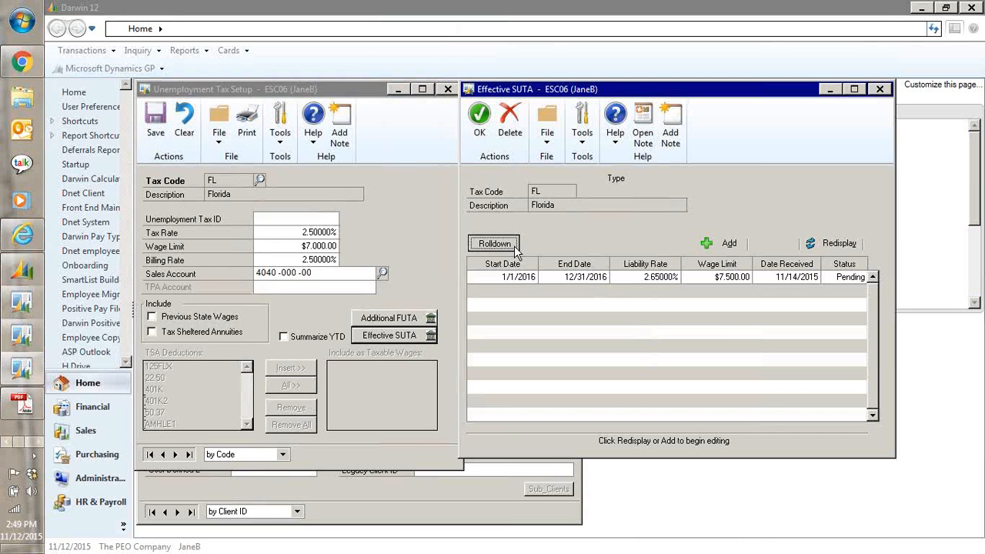
click(170, 249)
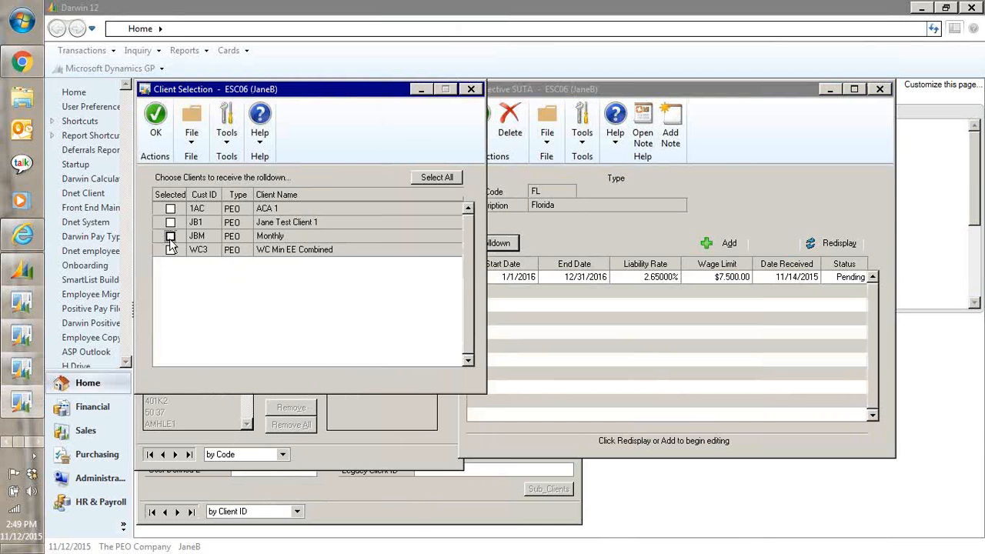
click(155, 122)
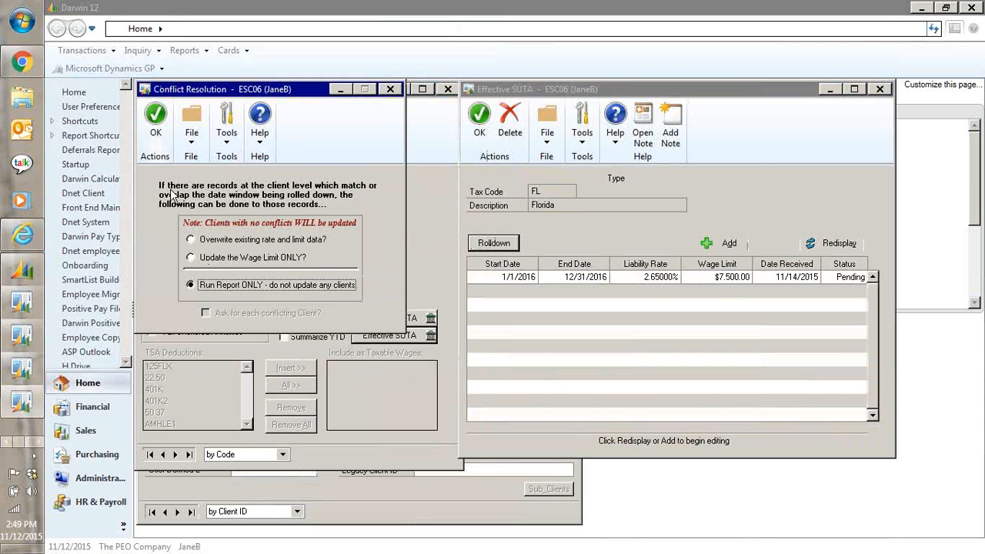
click(191, 239)
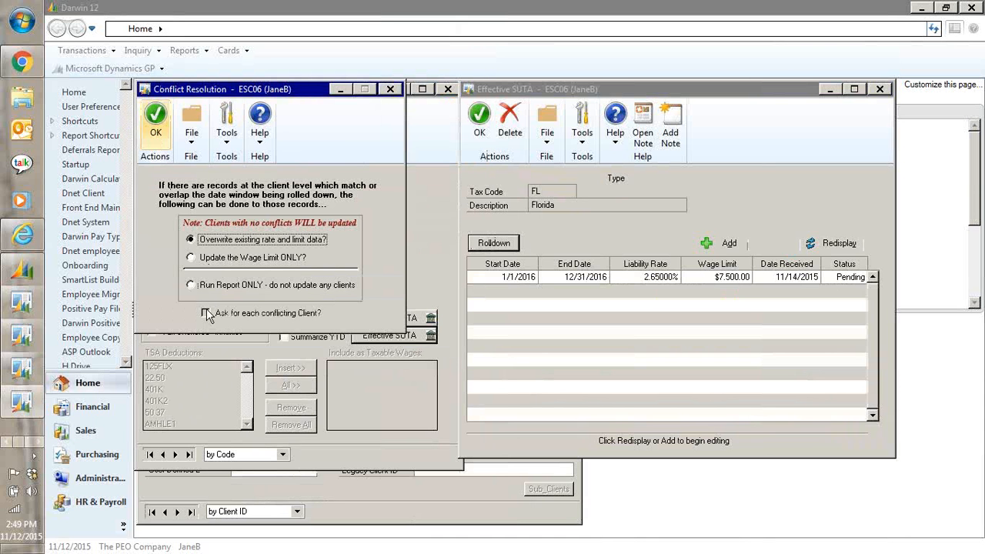
click(156, 123)
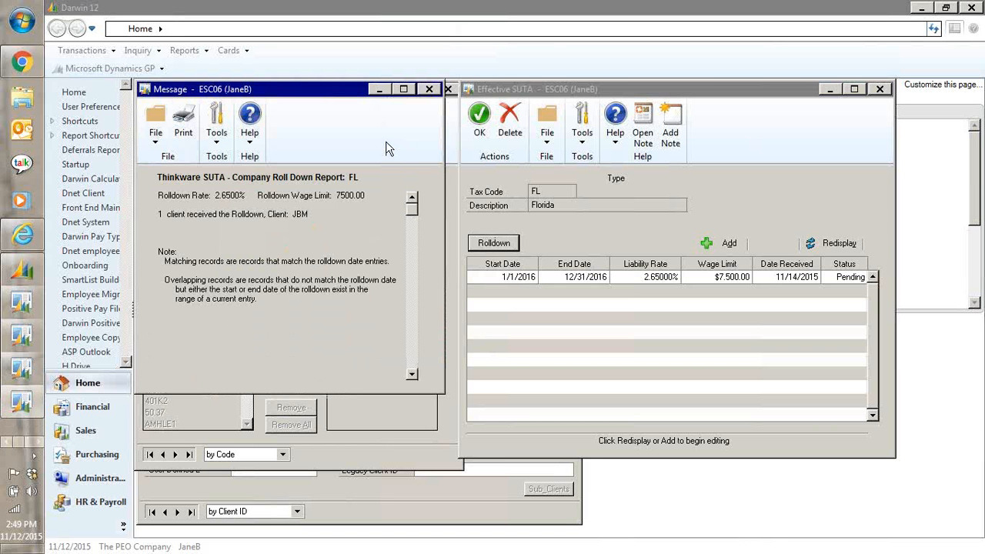
click(430, 89)
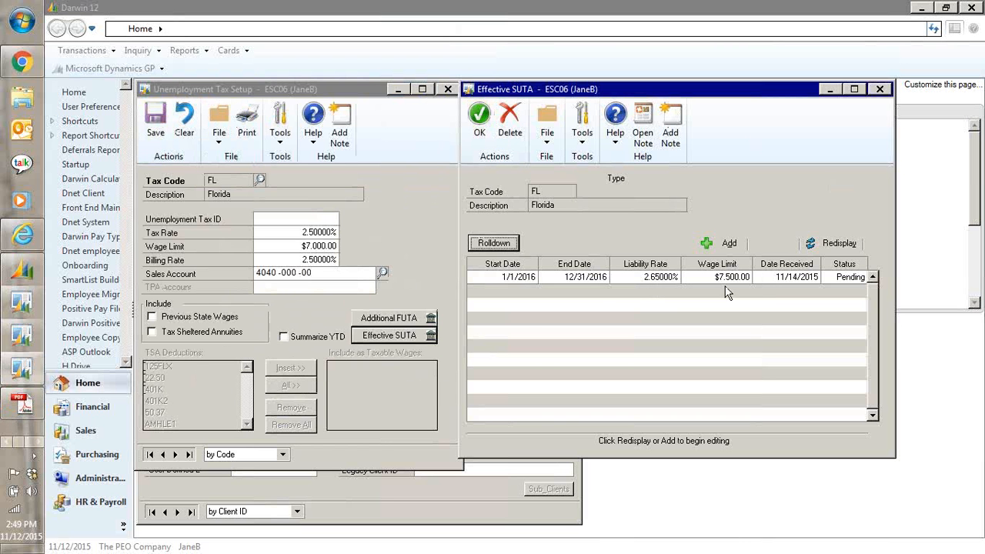
click(880, 89)
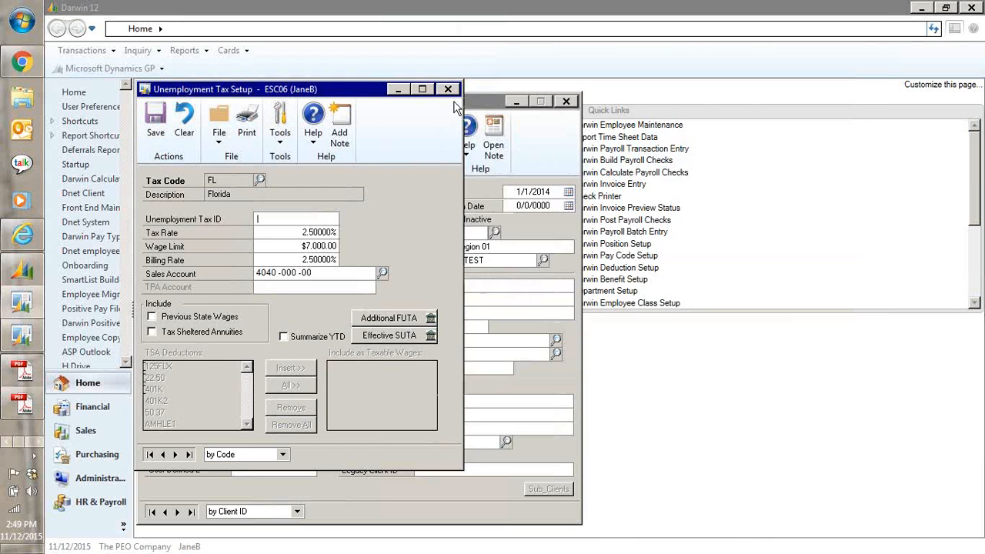
click(447, 89)
- Check the rolled-down Effective SUTA entry for tax code FL in client JBM's SUTA setup, then close that setup and minimize Client Maintenance
click(333, 137)
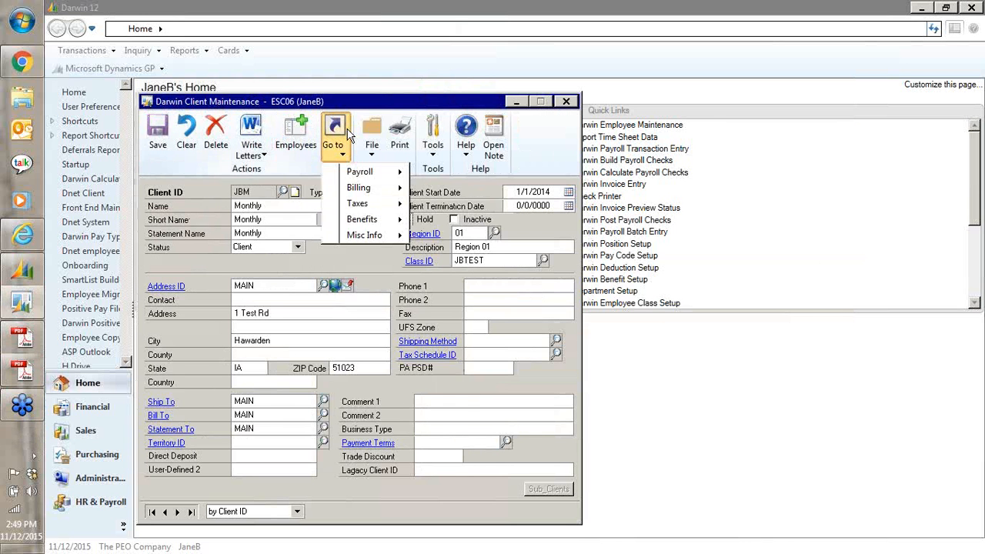
mouse_move(360, 203)
click(475, 206)
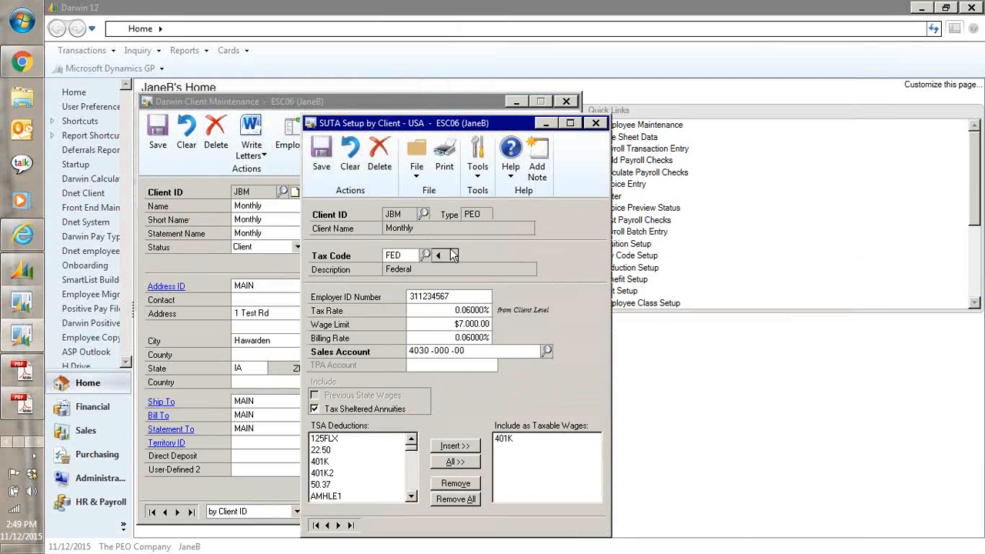
click(451, 254)
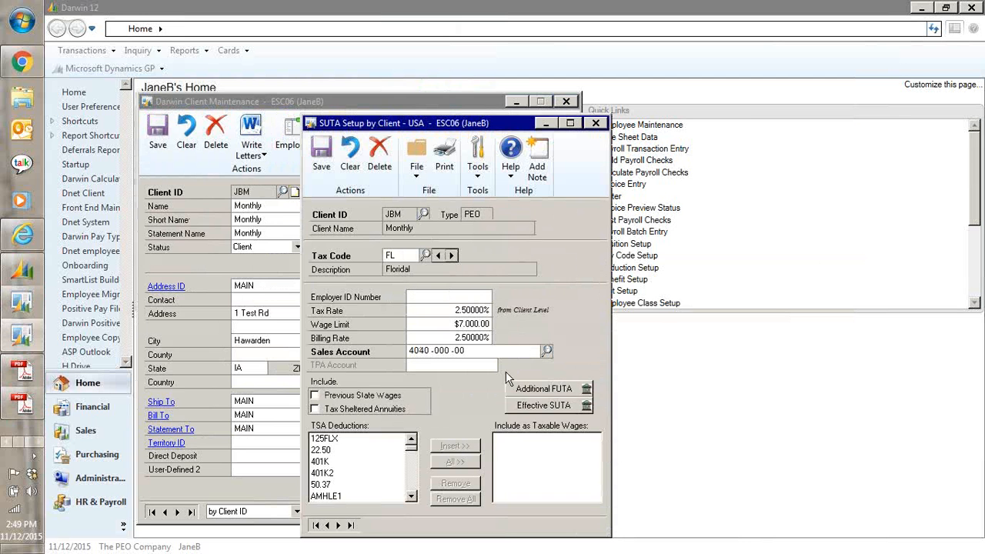
click(544, 405)
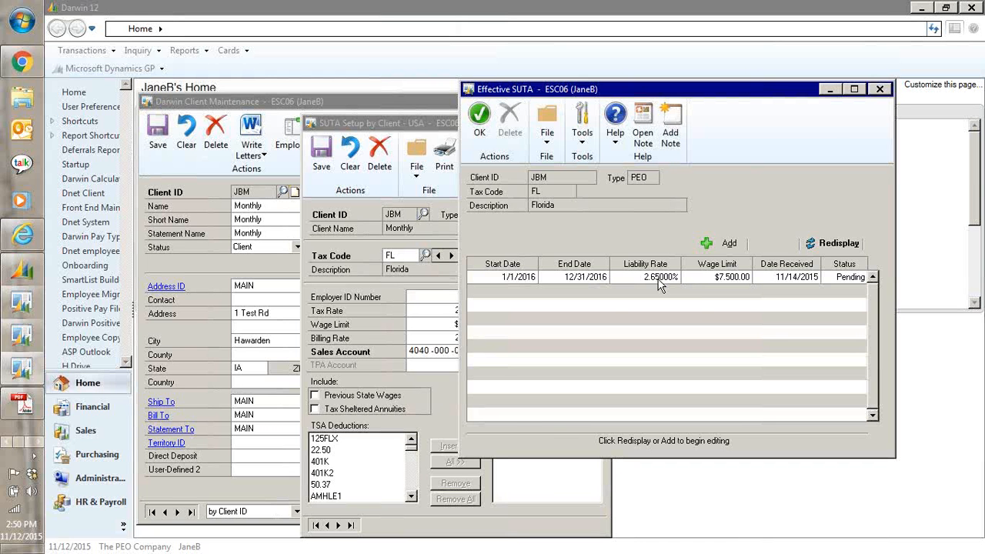
click(880, 90)
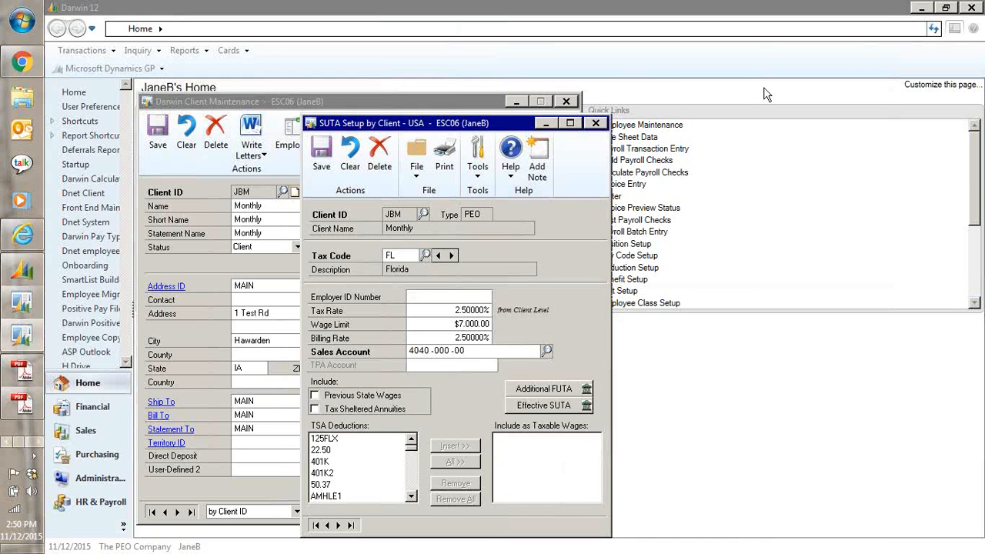
click(600, 124)
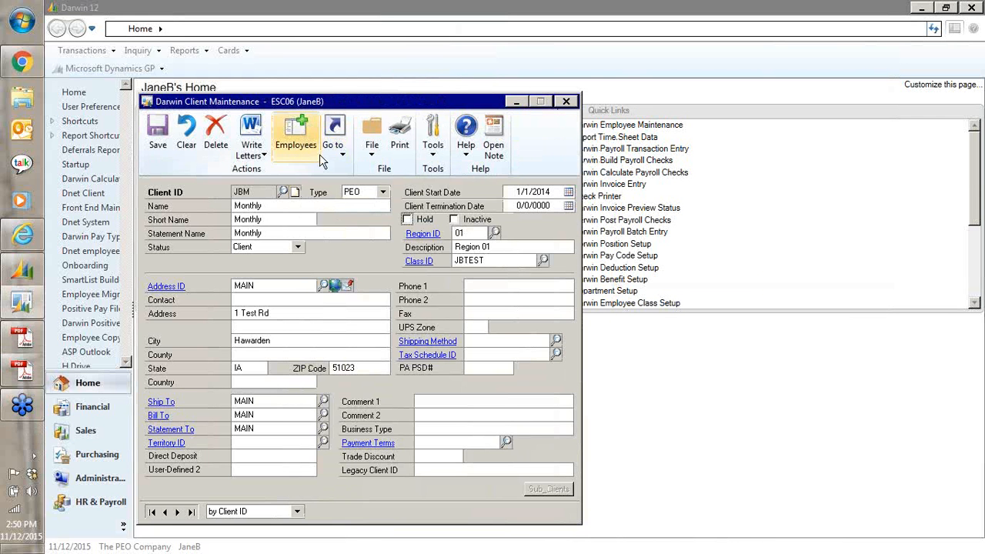
click(515, 101)
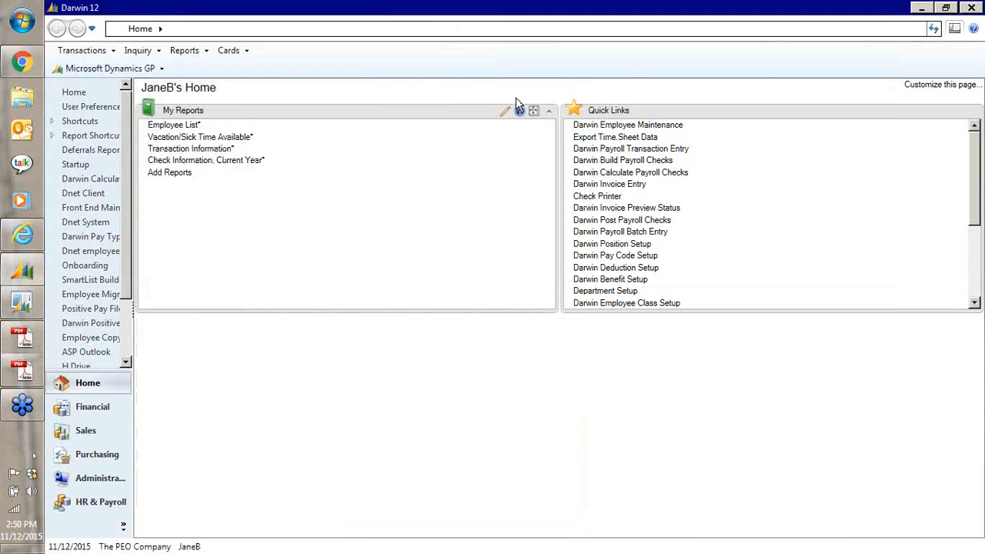
- Load tax code TX in the company-level unemployment tax setup, review its Effective SUTA entry, and minimize the setup
click(91, 66)
mouse_move(96, 137)
mouse_move(282, 143)
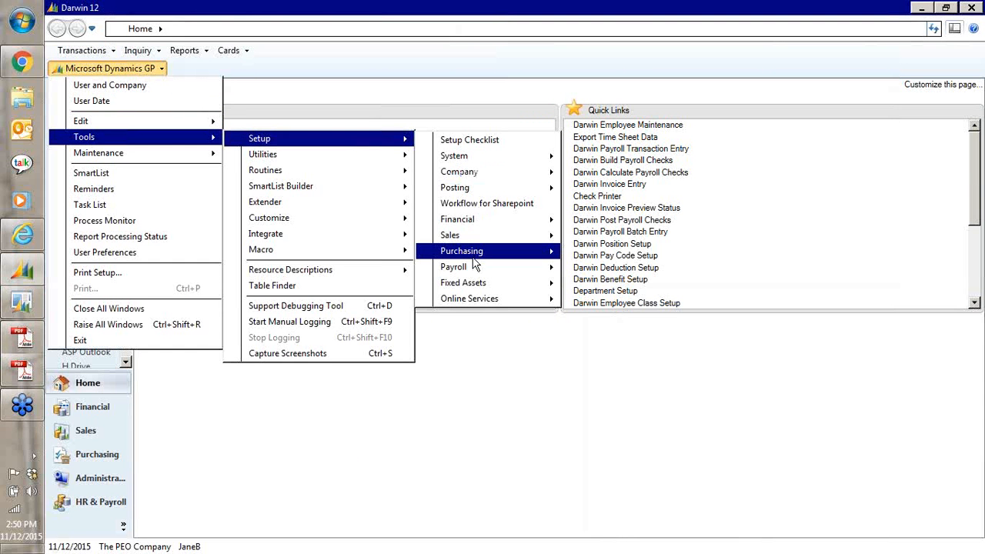
mouse_move(489, 273)
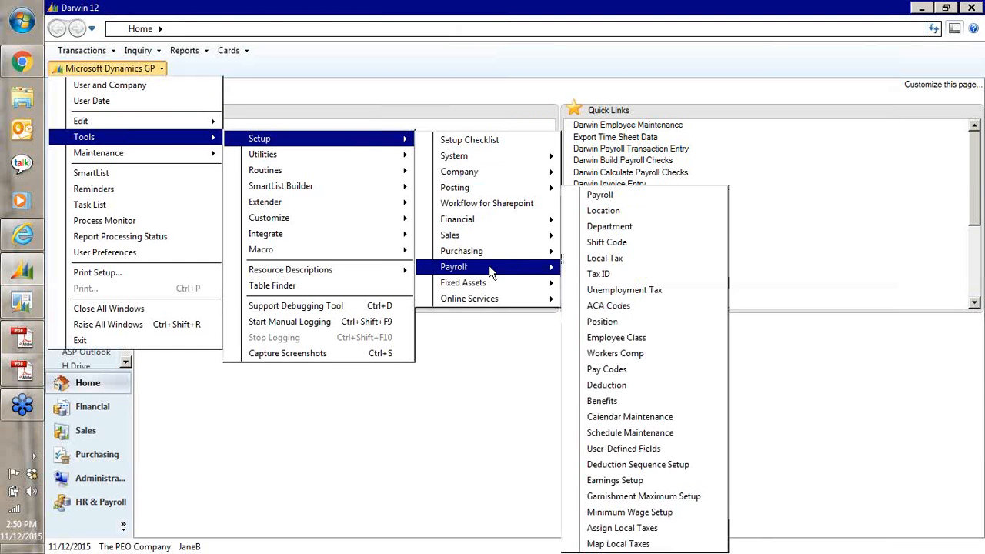
click(627, 290)
text(TX)
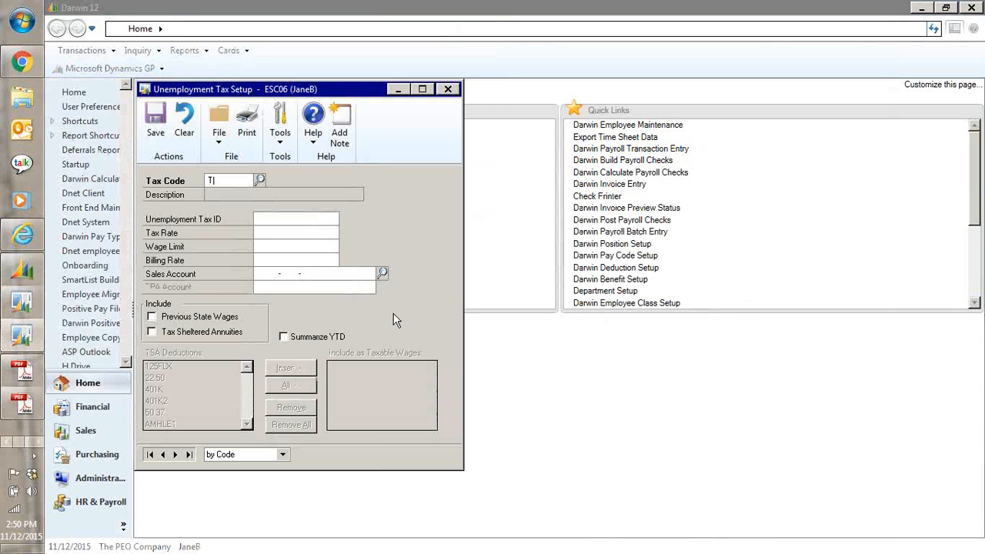
key(Tab)
click(391, 336)
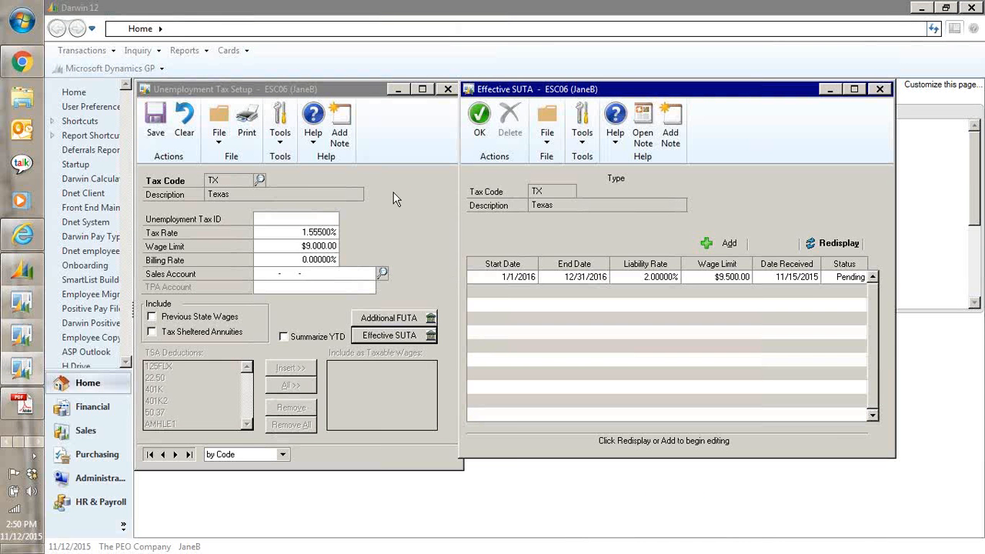
click(879, 89)
click(395, 91)
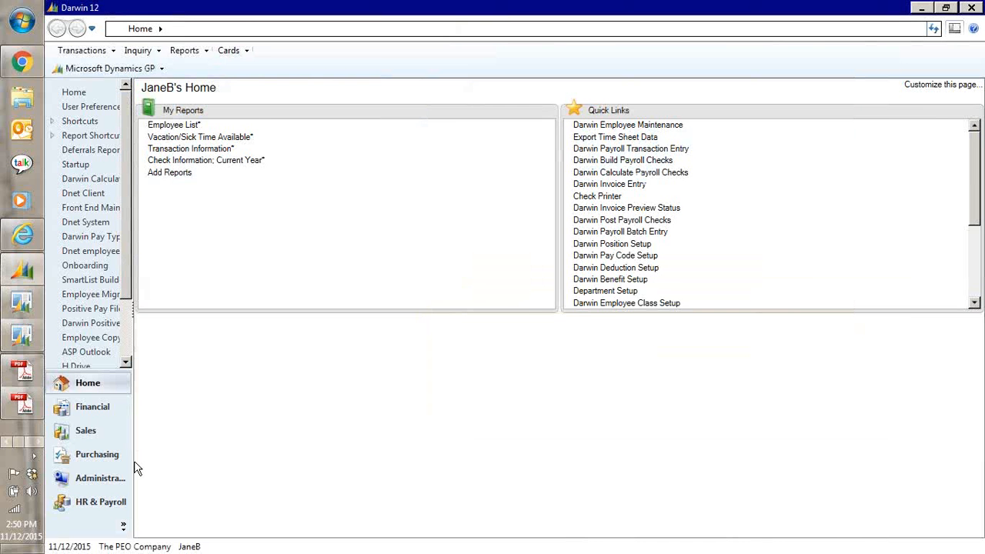
- Check the Effective SUTA entry for tax code TX in client JBM's SUTA setup and close that setup
click(239, 56)
mouse_move(253, 99)
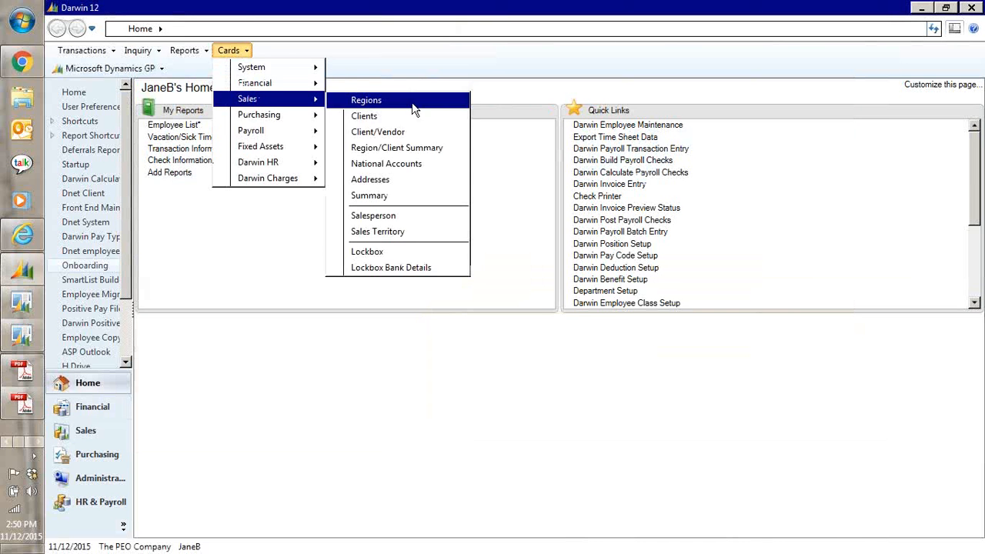
click(398, 117)
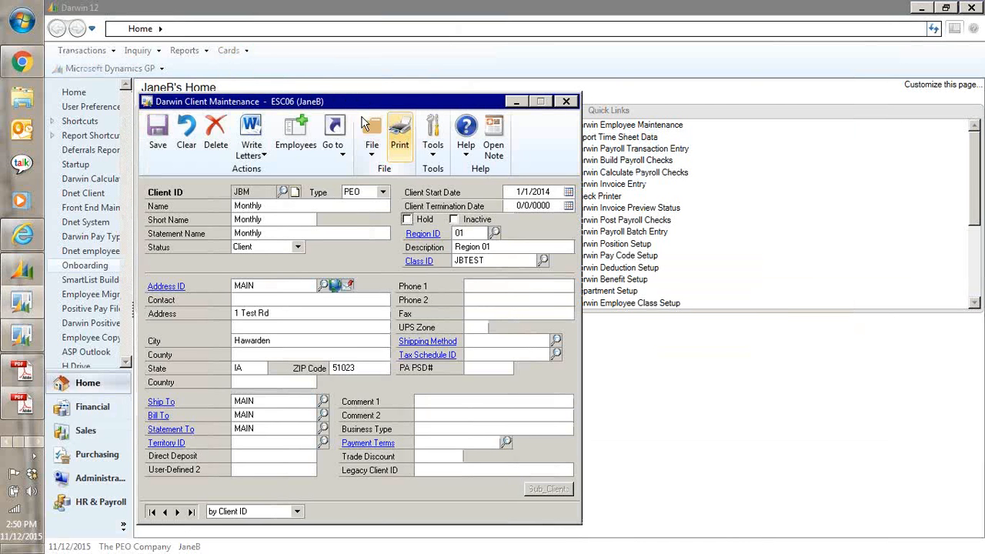
click(338, 147)
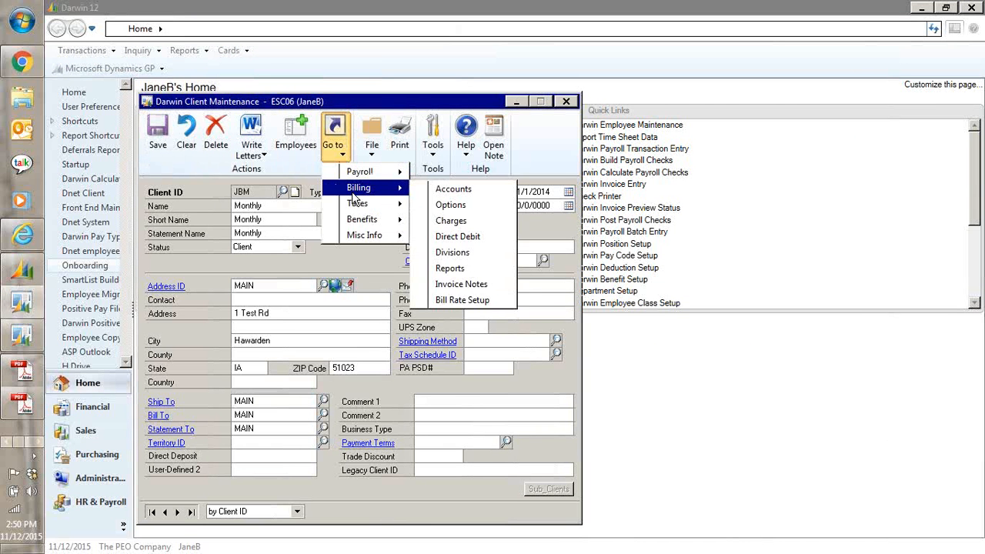
mouse_move(357, 203)
click(432, 206)
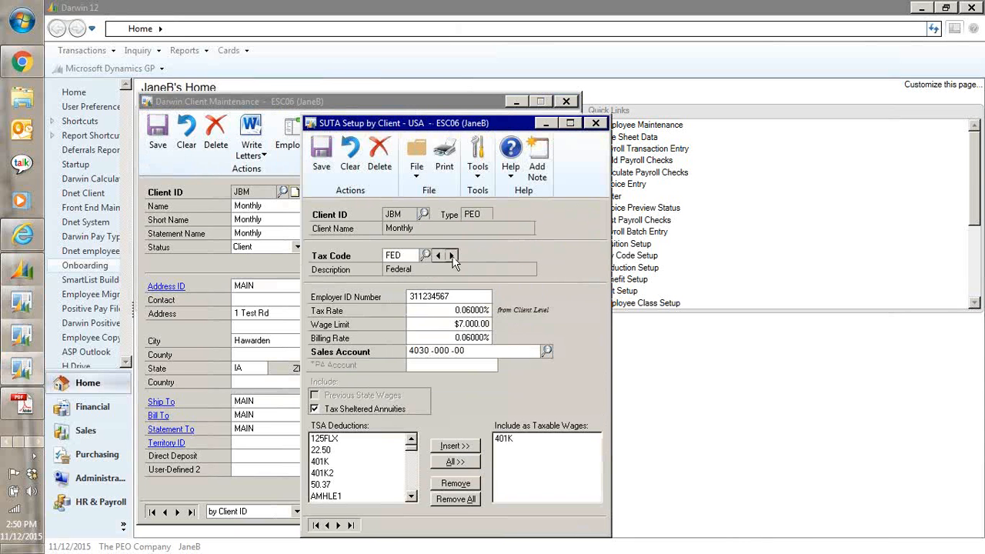
click(452, 256)
click(453, 256)
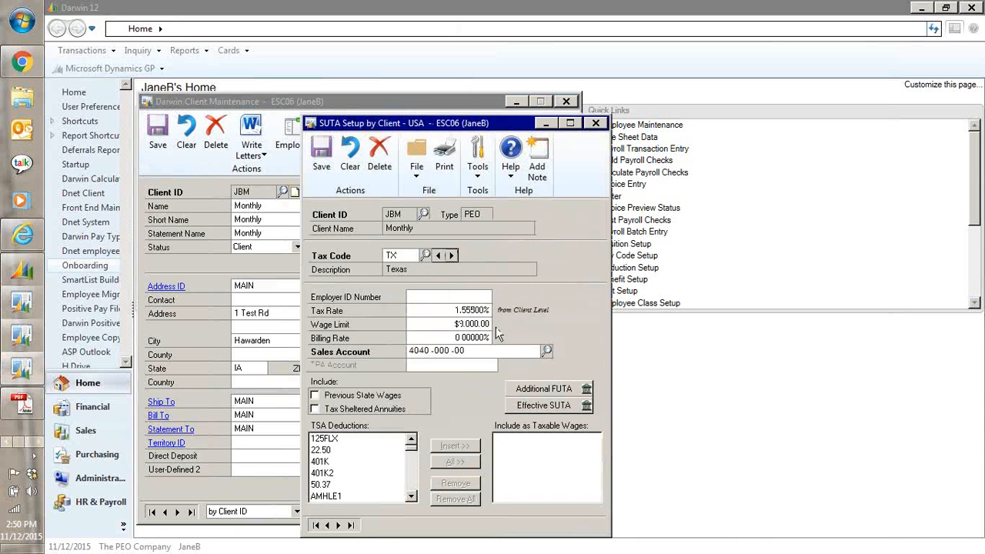
click(544, 404)
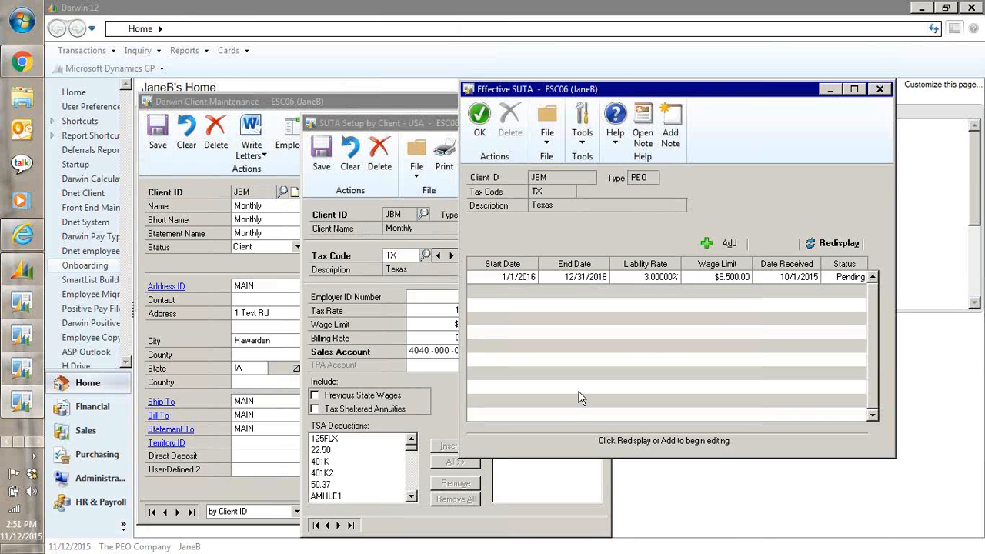
click(878, 89)
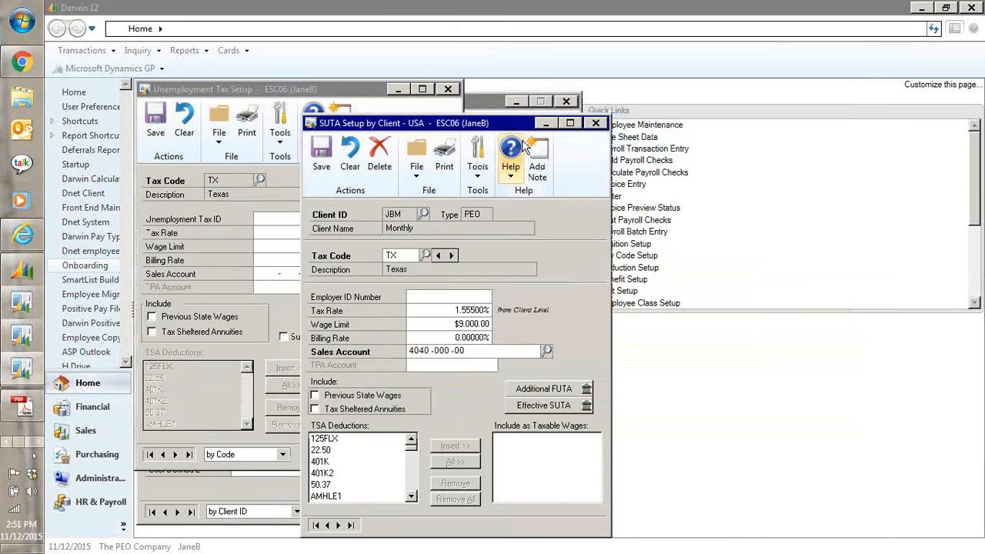
click(595, 124)
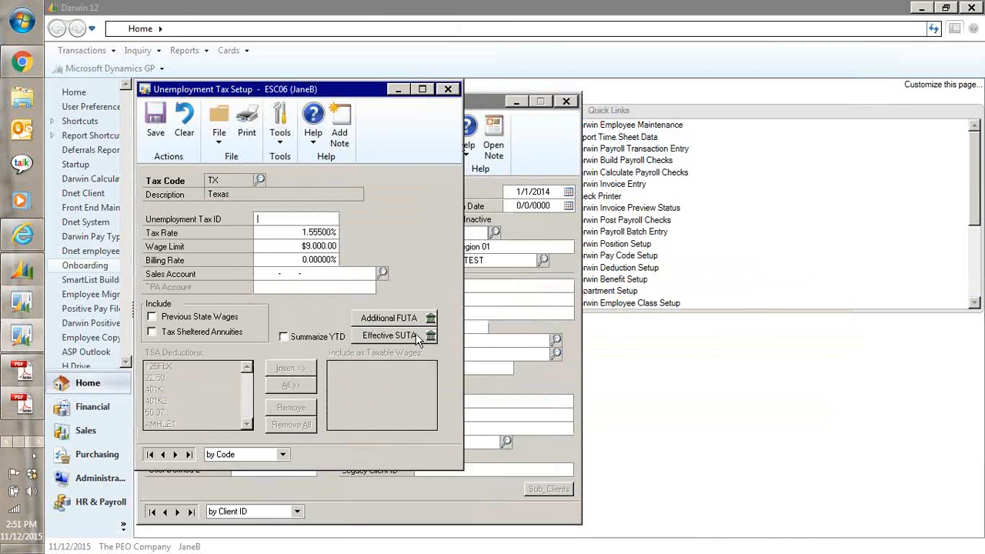
- Run a report-only rolldown of Texas's company-level 1/1/2016 to 12/31/2016 effective SUTA entry for client JBM, and close the report
click(390, 336)
click(601, 278)
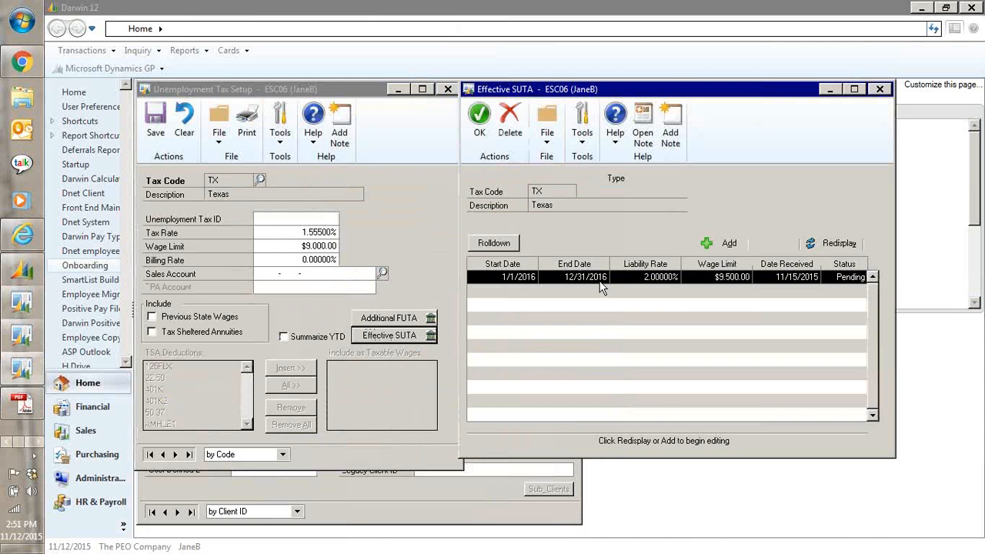
click(494, 243)
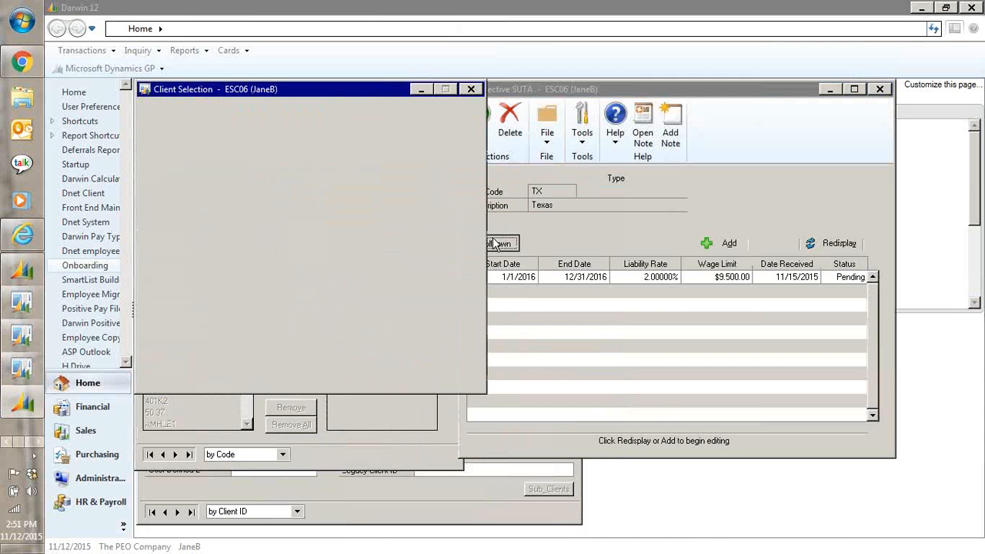
click(170, 263)
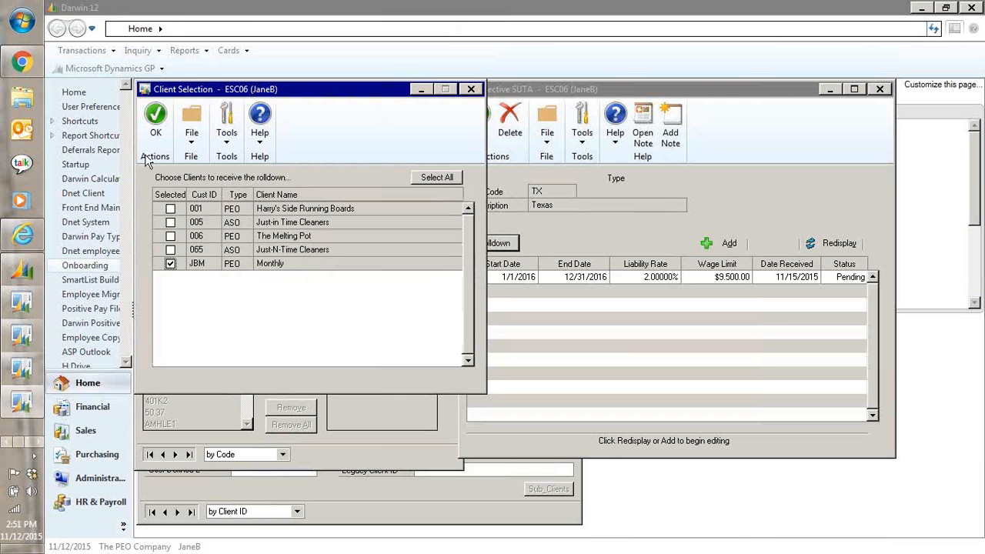
click(155, 122)
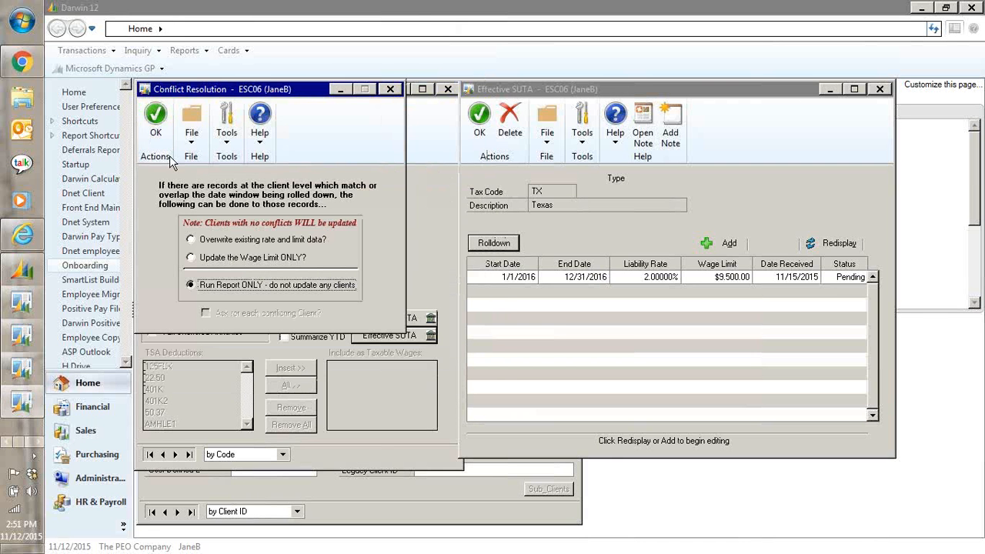
click(156, 126)
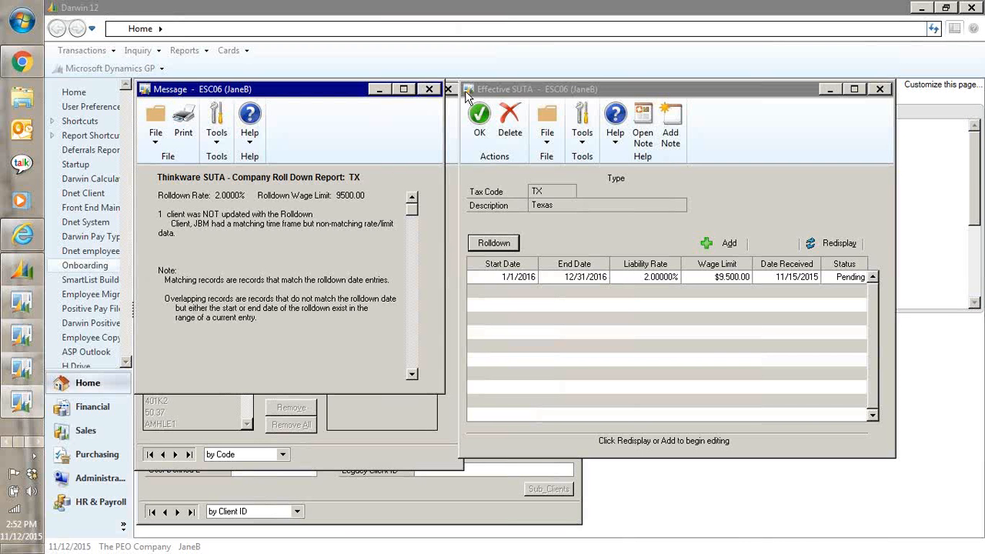
click(429, 88)
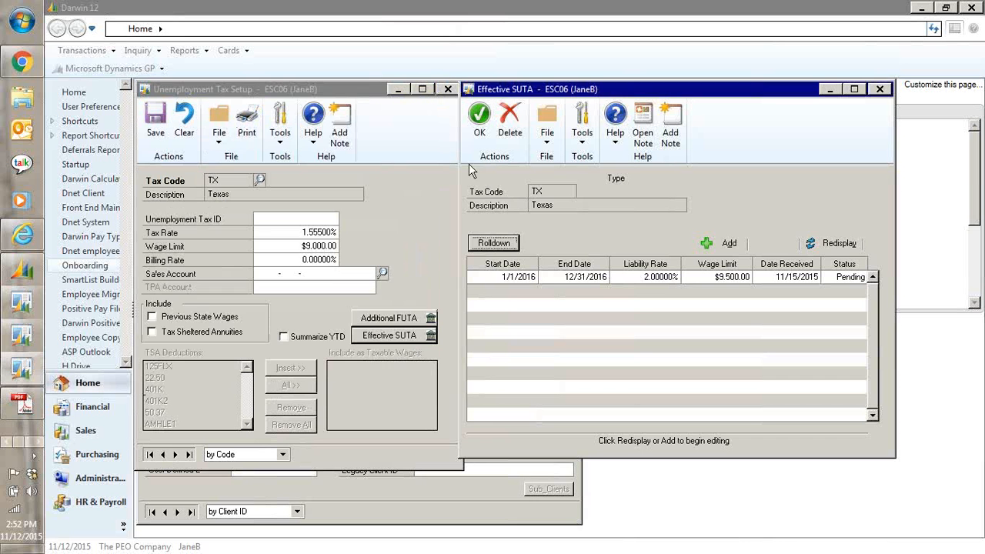
- Roll Texas's company-level effective SUTA entry down to client JBM, overwriting existing rate and limit data, and close the report and tax setup
click(494, 243)
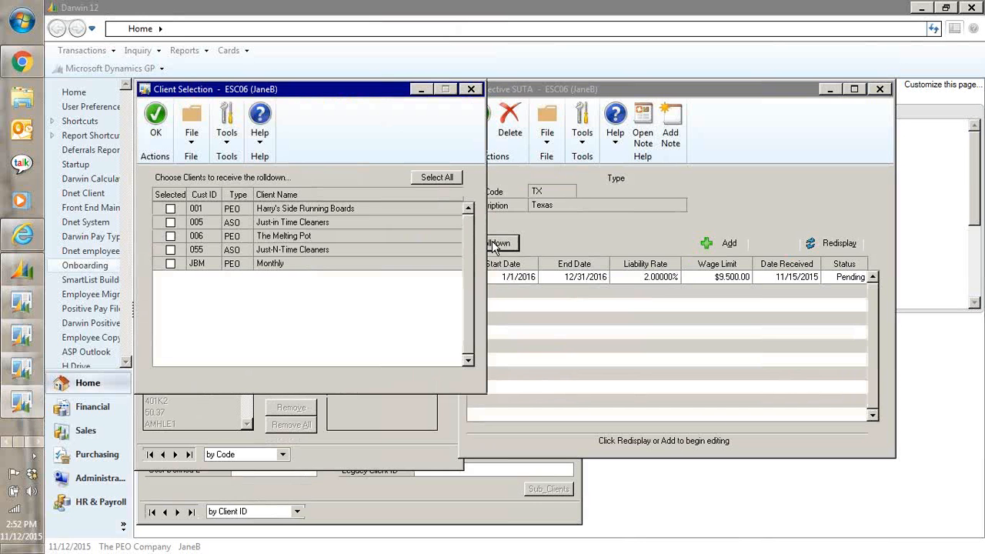
click(170, 263)
click(156, 123)
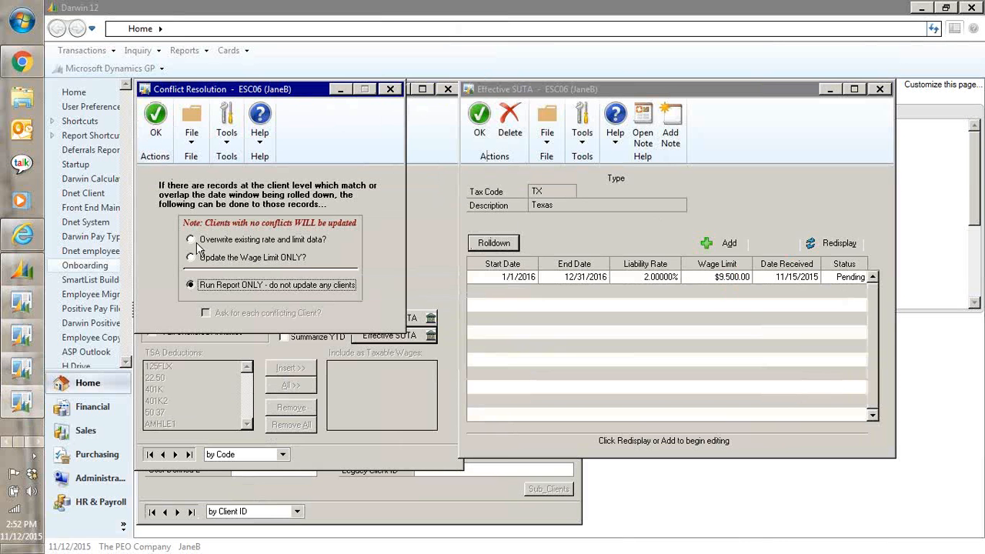
click(194, 241)
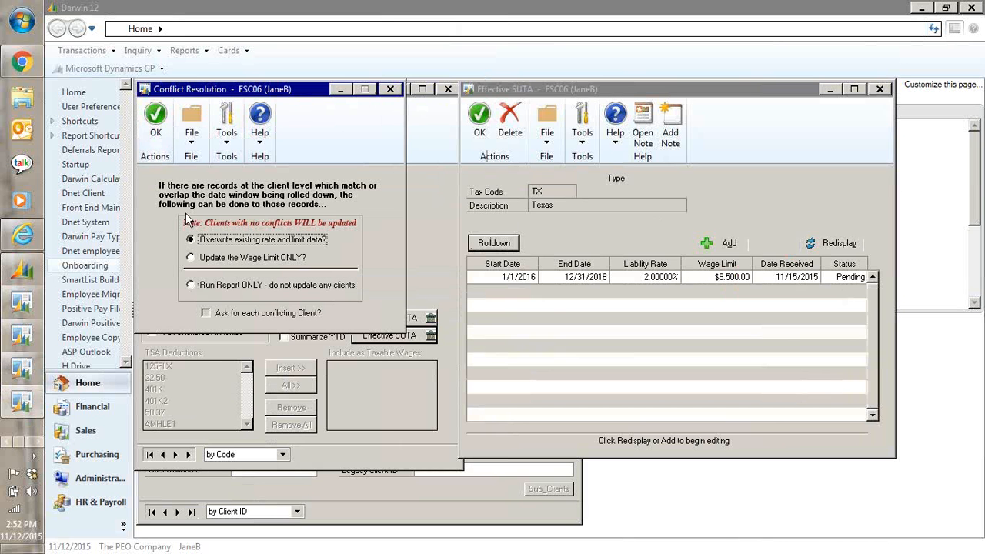
click(153, 122)
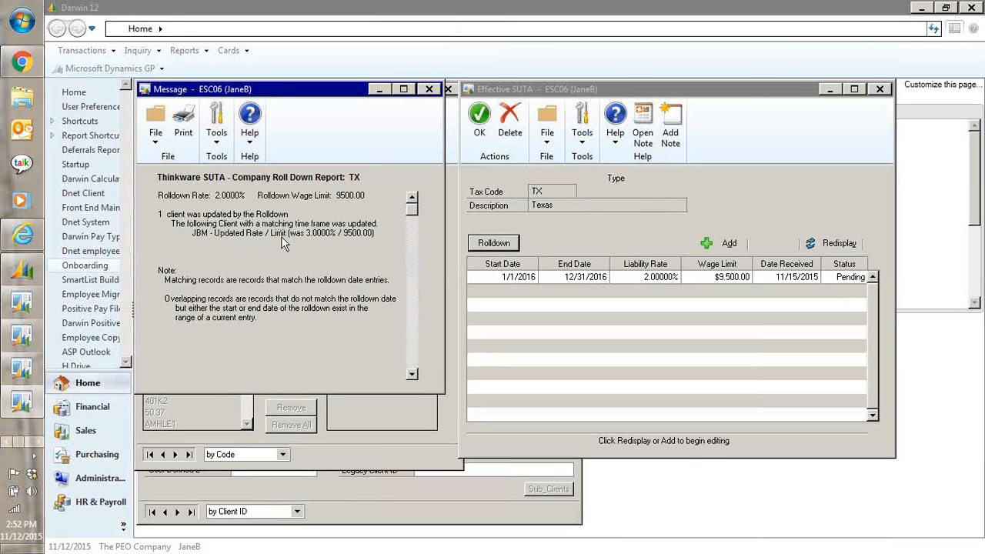
click(430, 90)
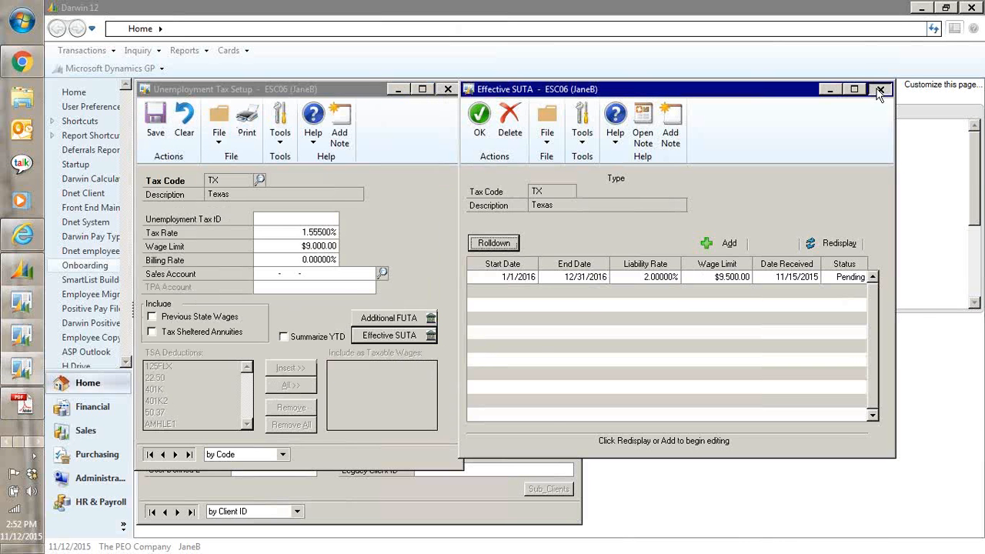
click(880, 90)
click(448, 89)
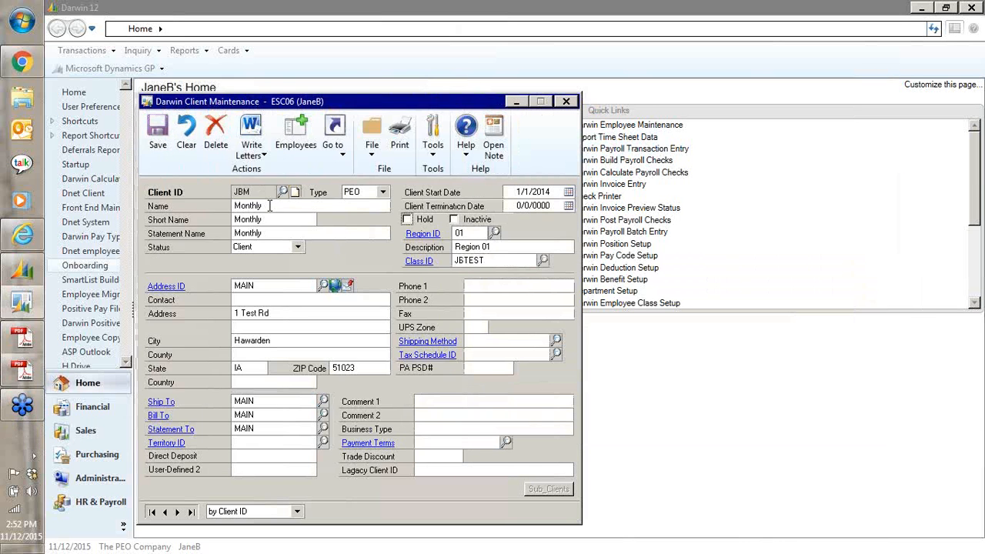
- Check the rolled-down Effective SUTA entry for tax code TX in client JBM's SUTA setup and close the entry
click(304, 148)
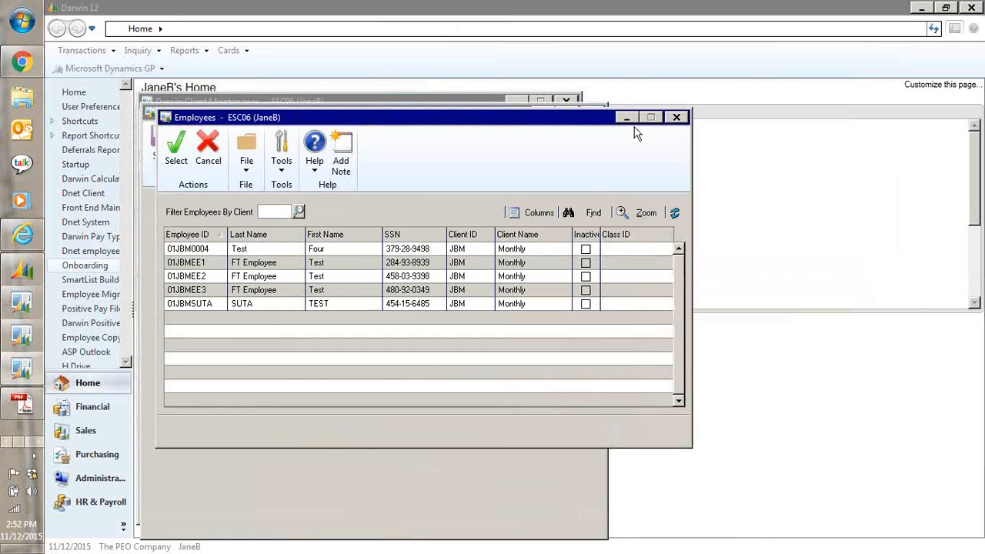
click(333, 142)
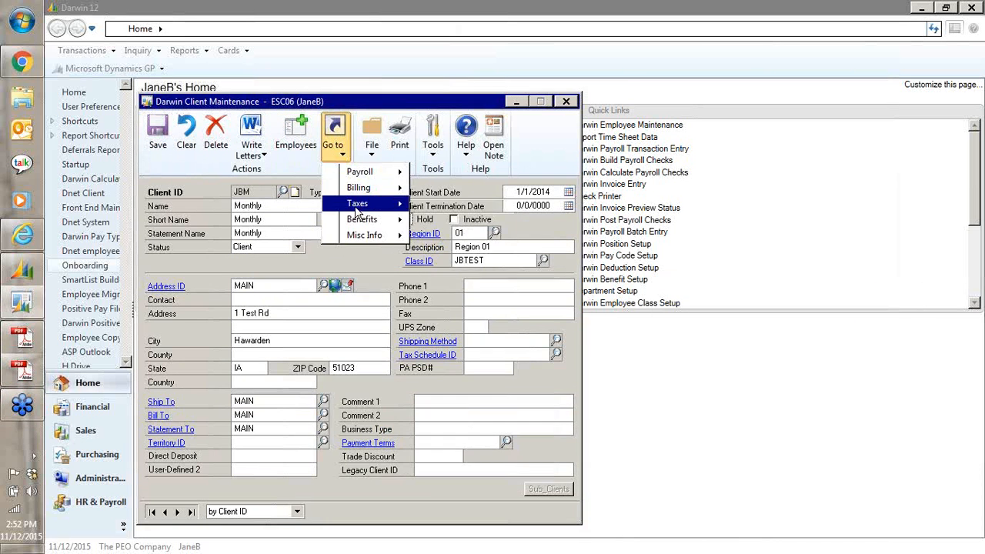
mouse_move(357, 204)
click(437, 198)
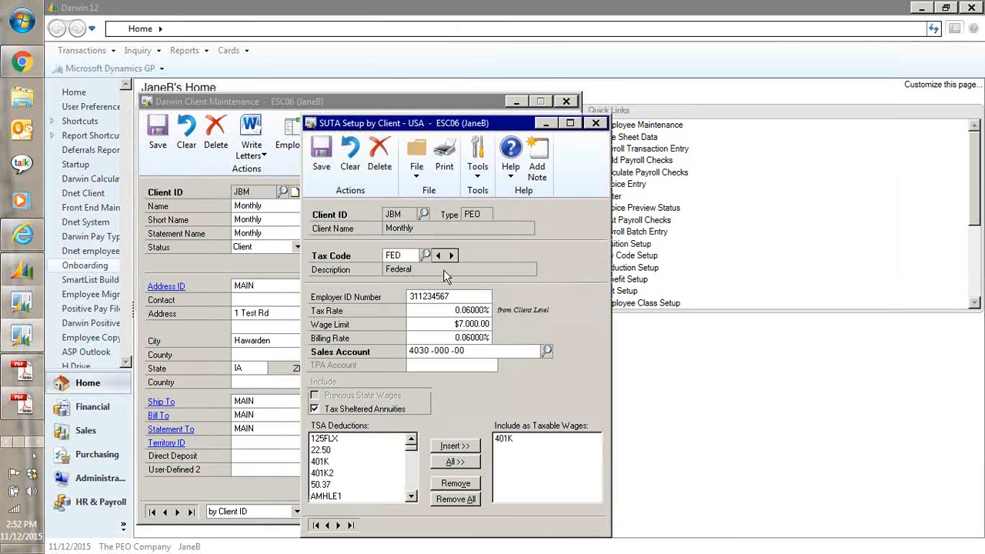
click(450, 255)
click(450, 255)
click(450, 254)
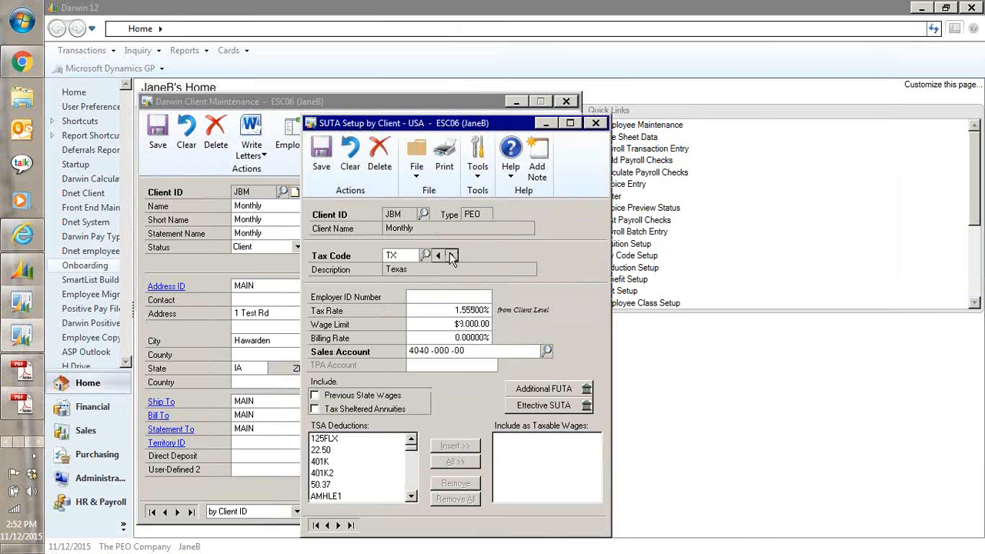
click(543, 405)
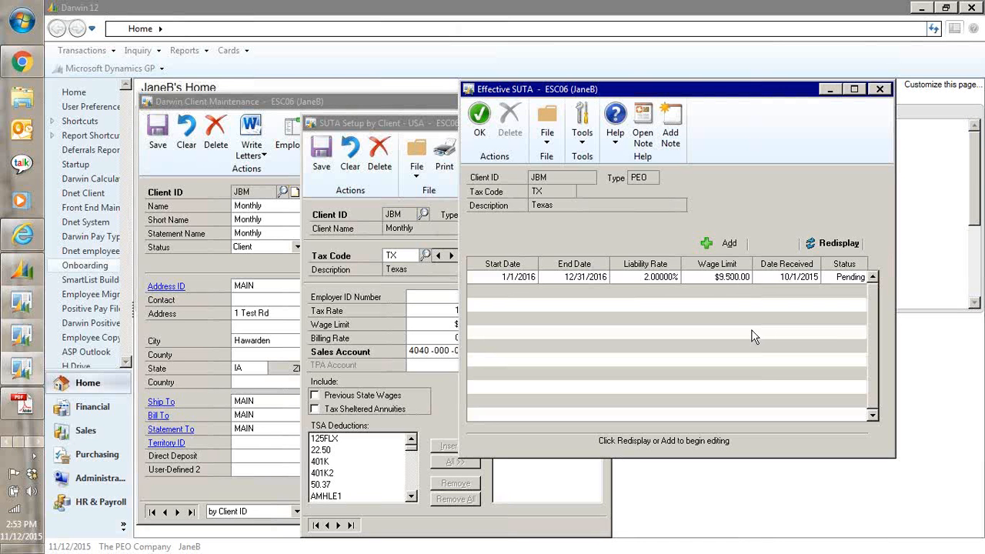
click(879, 89)
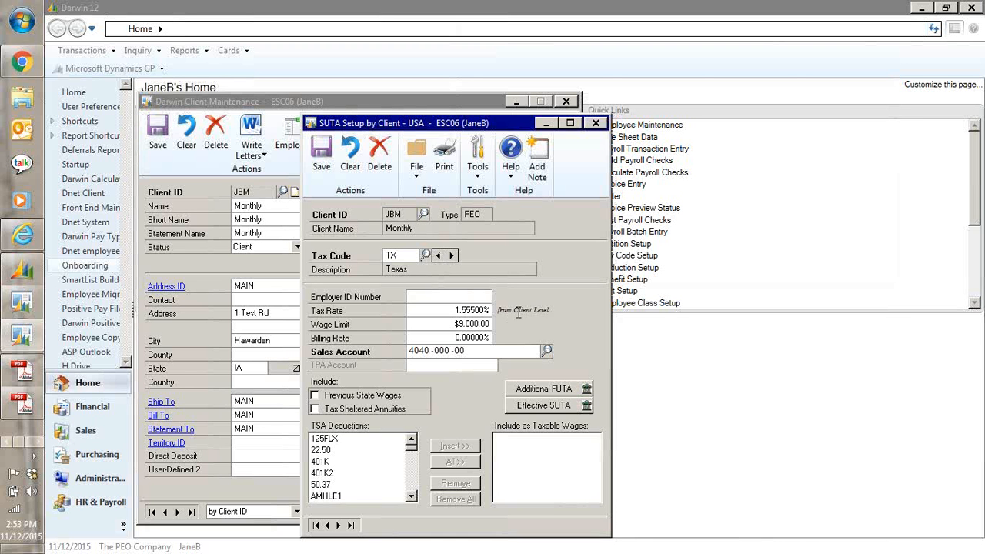
- Compare JBM's Texas tax rate and wage limit with its Effective SUTA entry side by side, and close the SUTA setup
mouse_move(518, 313)
click(543, 404)
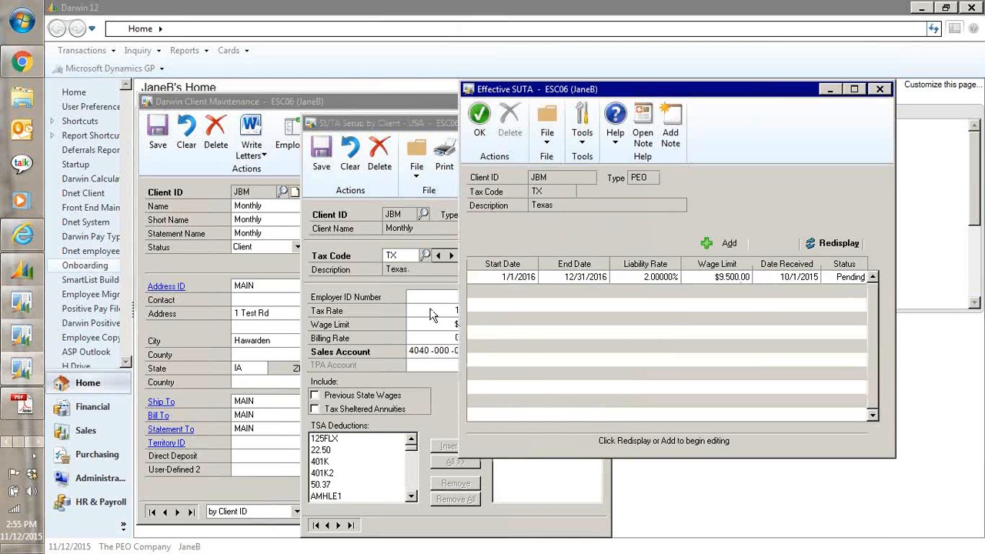
drag(410, 122, 322, 114)
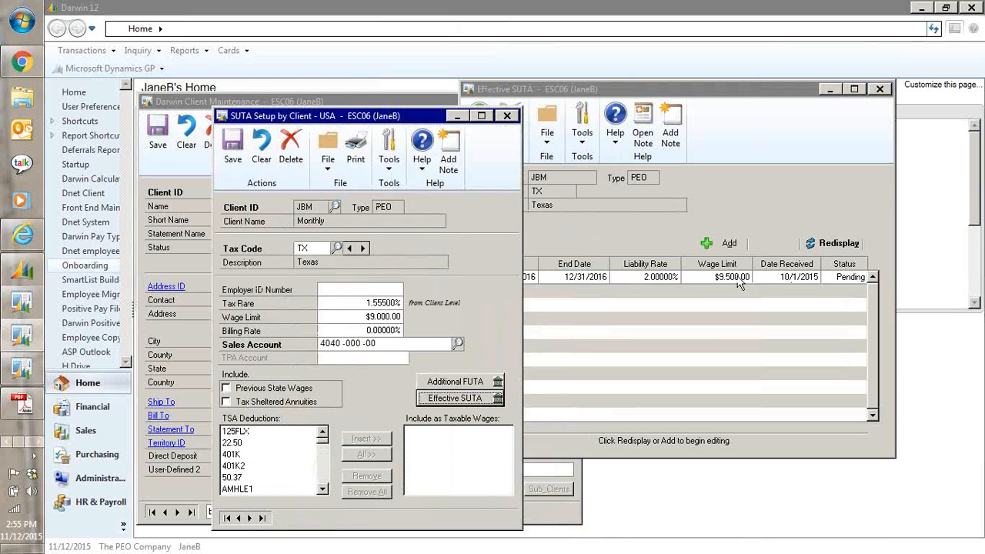
click(507, 115)
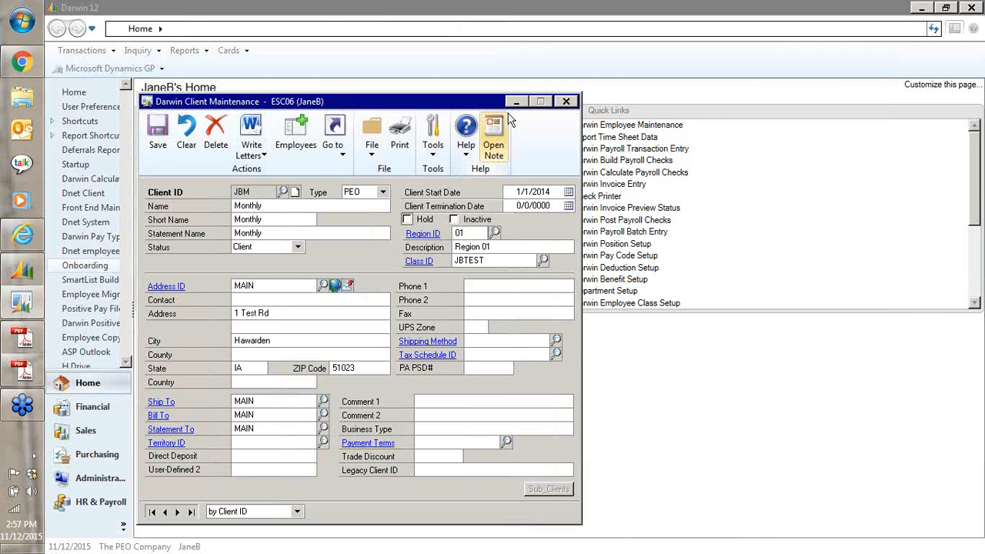
click(969, 33)
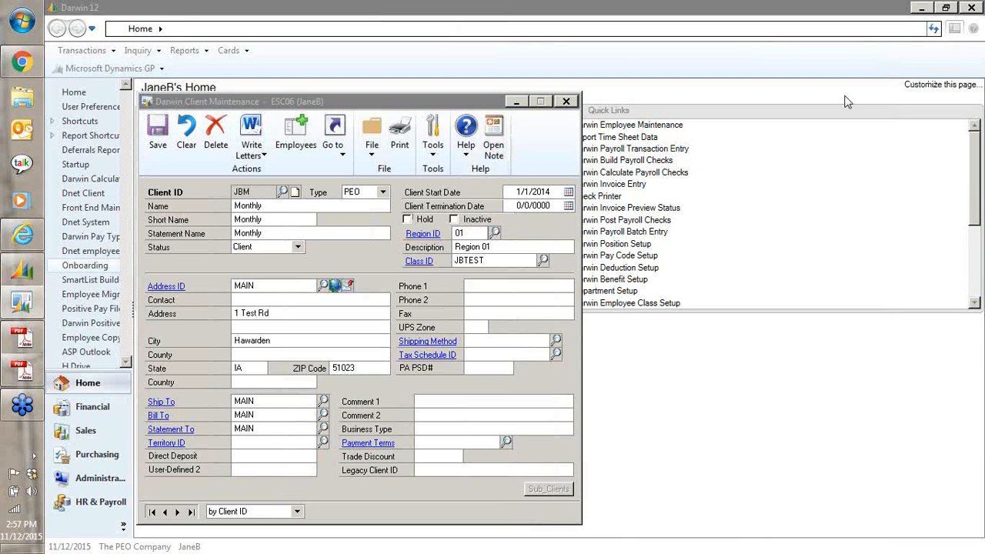